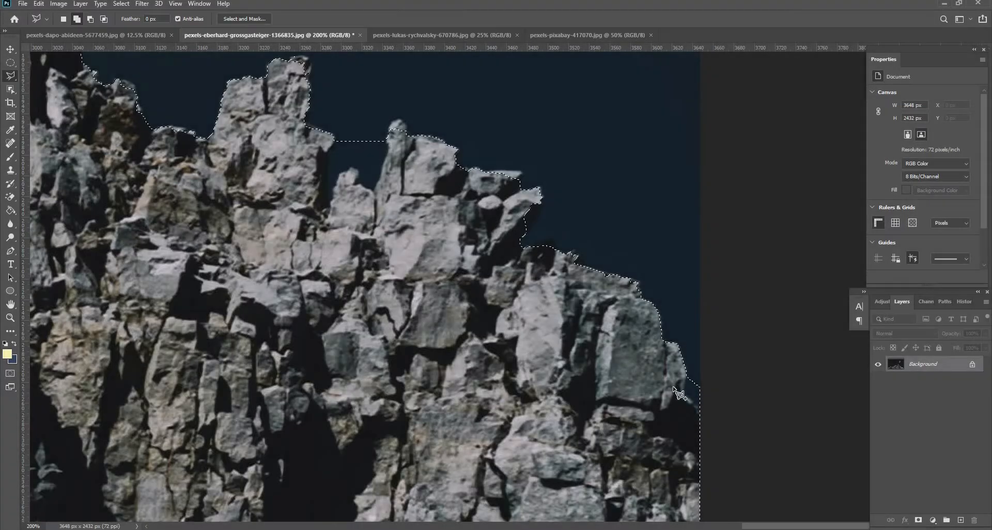
Trace a selection along the rocky ridge's outline and clone-stamp over the sky showing through the gap in the rocks.
{"action": "left_click_drag", "start_coordinate": [394, 133], "coordinate": [297, 155]}
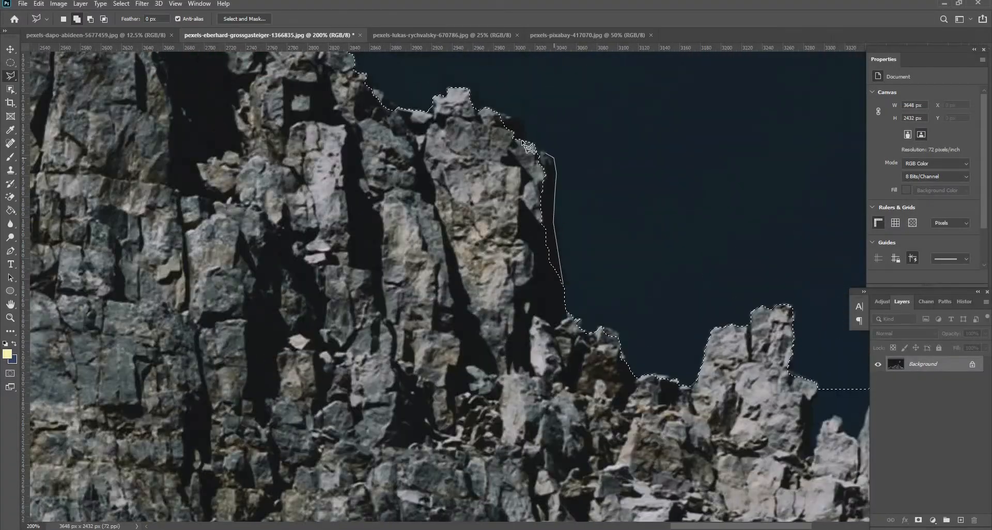
{"action": "left_click_drag", "start_coordinate": [310, 129], "coordinate": [277, 197]}
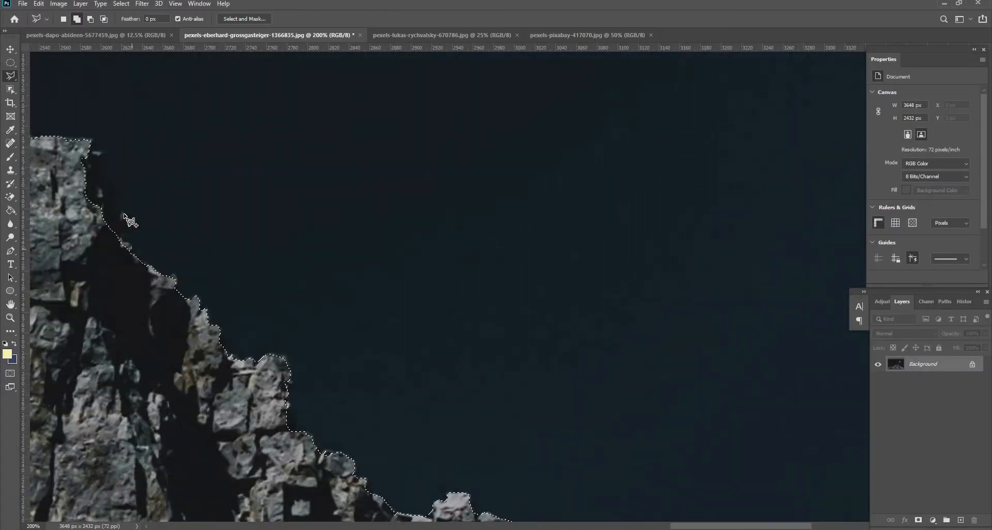
{"action": "left_click_drag", "start_coordinate": [126, 216], "coordinate": [104, 170]}
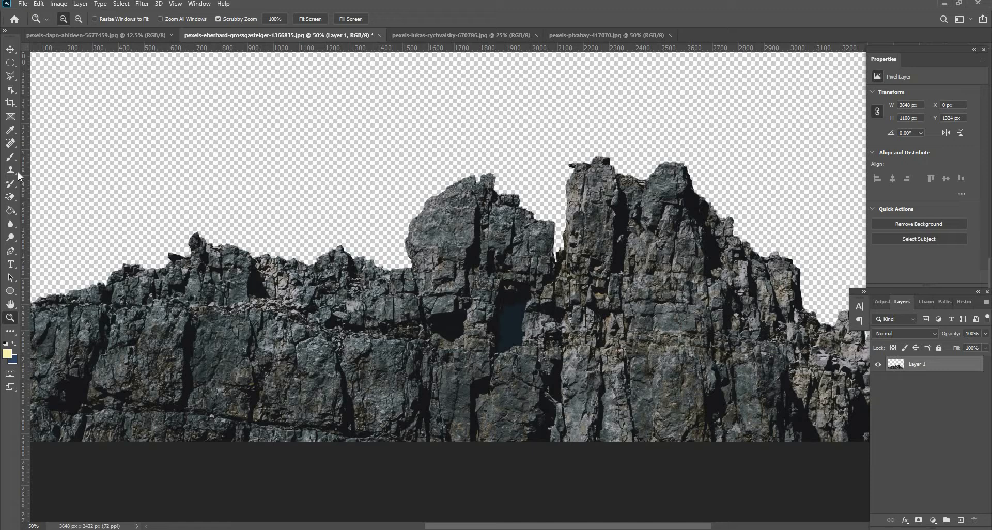
{"action": "left_click", "coordinate": [14, 172]}
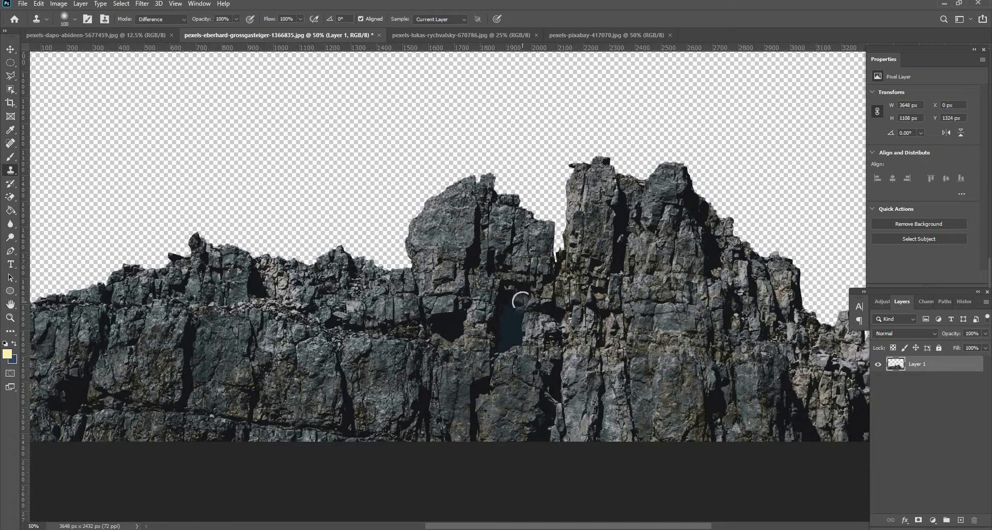
{"action": "left_click_drag", "start_coordinate": [516, 291], "coordinate": [473, 350]}
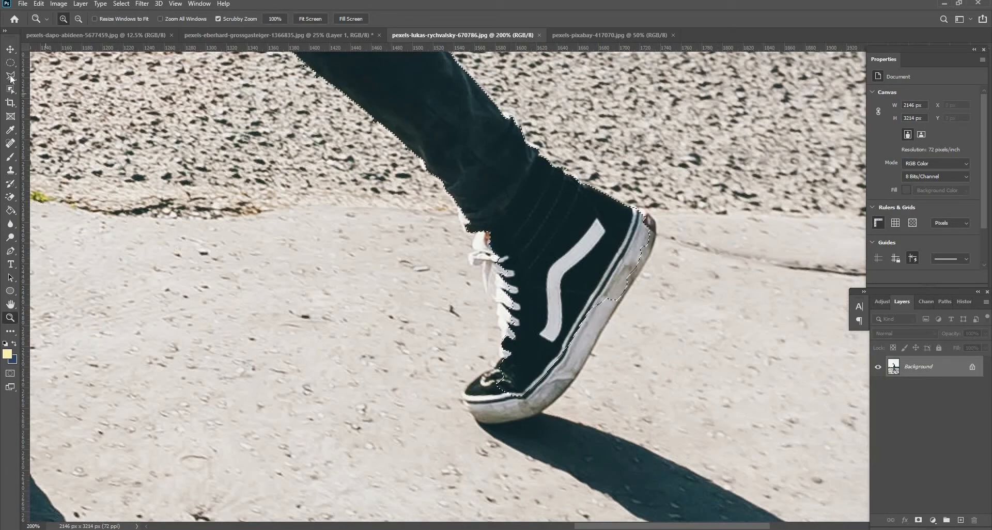
Inspect the selection edge around the walking man from his foot up to his head.
{"action": "scroll", "coordinate": [421, 321], "scroll_direction": "up", "scroll_amount": 15}
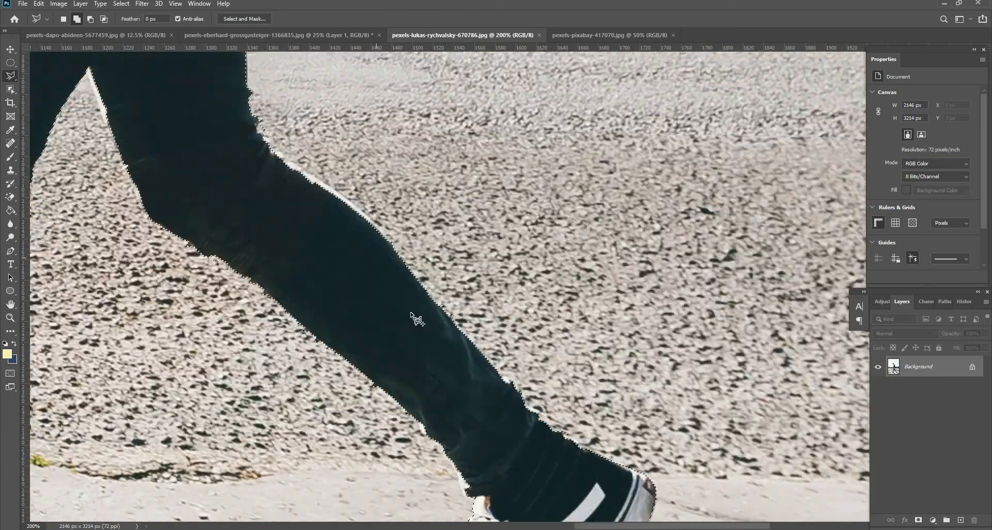
{"action": "scroll", "coordinate": [240, 215], "scroll_direction": "up", "scroll_amount": 10}
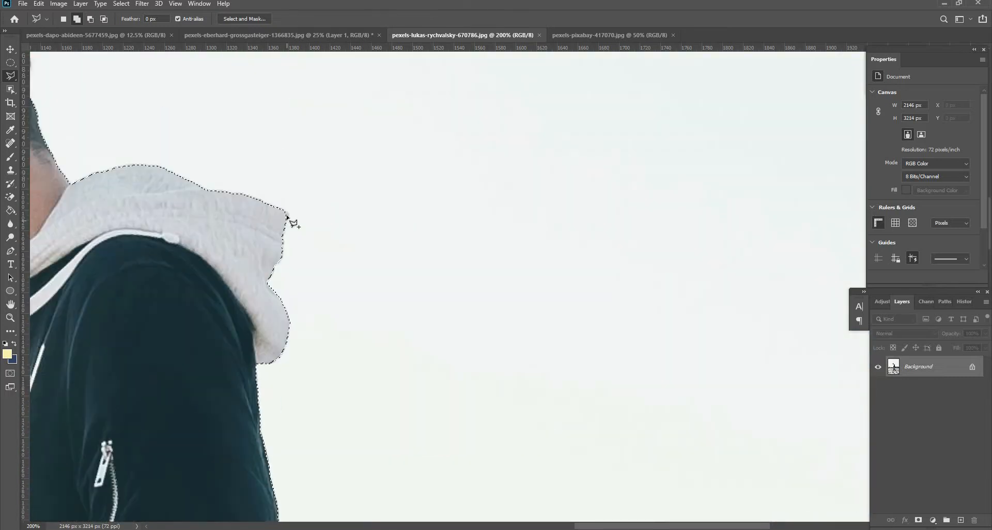
{"action": "scroll", "coordinate": [293, 221], "scroll_direction": "left", "scroll_amount": 8}
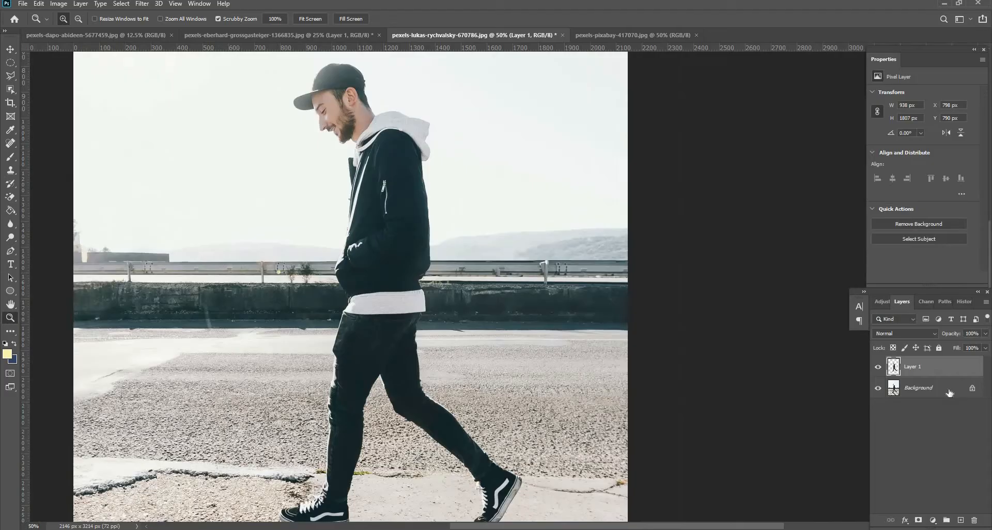
{"action": "left_click", "coordinate": [916, 387]}
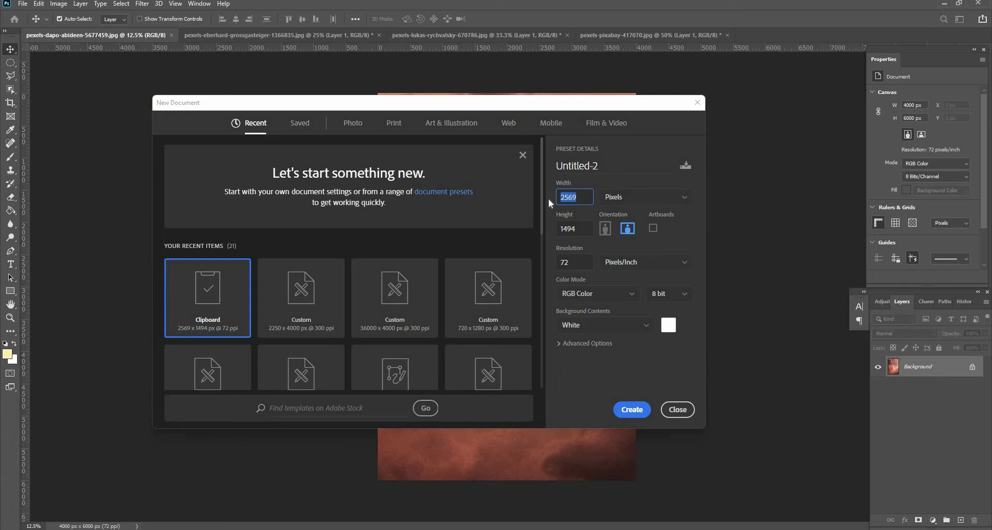
Create a new document 2400 px wide, 4000 px high at 300 pixels/inch.
{"action": "type", "text": "2400"}
{"action": "key", "text": "Tab"}
{"action": "type", "text": "4000"}
{"action": "key", "text": "Tab"}
{"action": "type", "text": "300"}
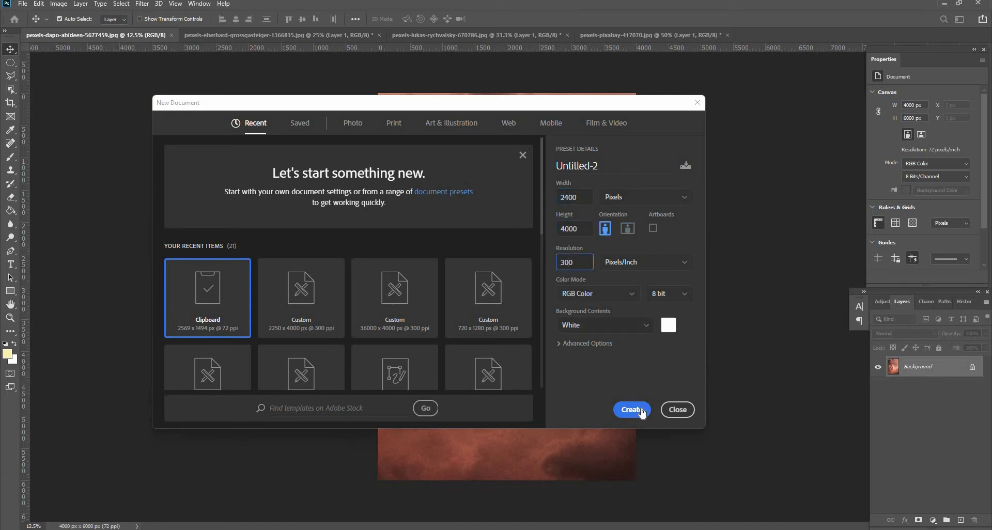
{"action": "left_click", "coordinate": [639, 410]}
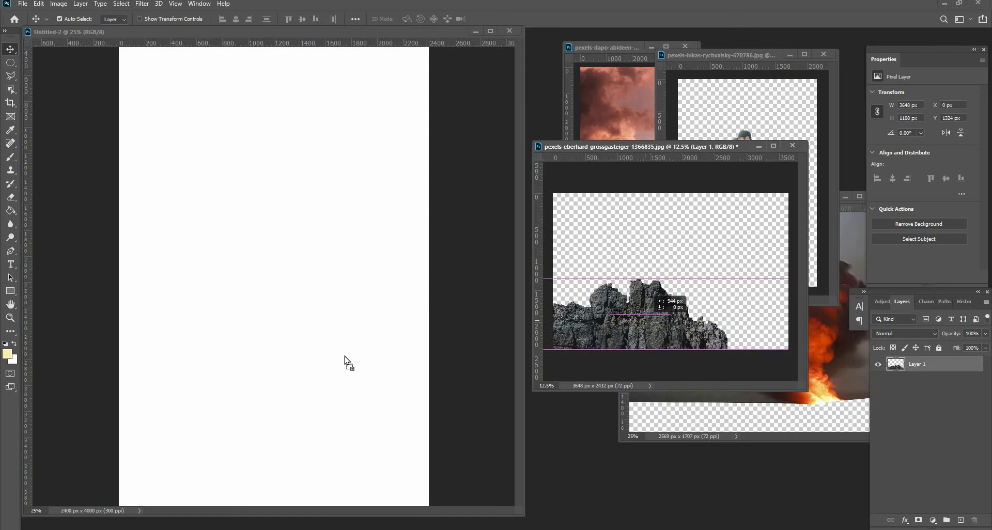
Bring the rock cutout into the new document and enlarge it to about 121% along the bottom edge.
{"action": "left_click_drag", "start_coordinate": [344, 362], "coordinate": [346, 451]}
{"action": "scroll", "coordinate": [346, 435], "scroll_direction": "down", "scroll_amount": 1}
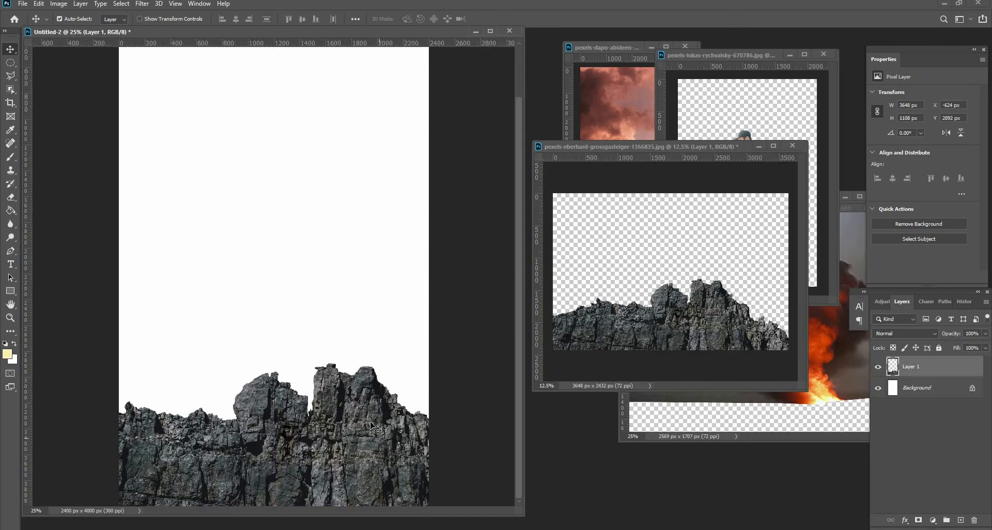
{"action": "key", "text": "ctrl+t"}
{"action": "left_click_drag", "start_coordinate": [274, 363], "coordinate": [290, 332]}
{"action": "left_click_drag", "start_coordinate": [336, 435], "coordinate": [257, 441]}
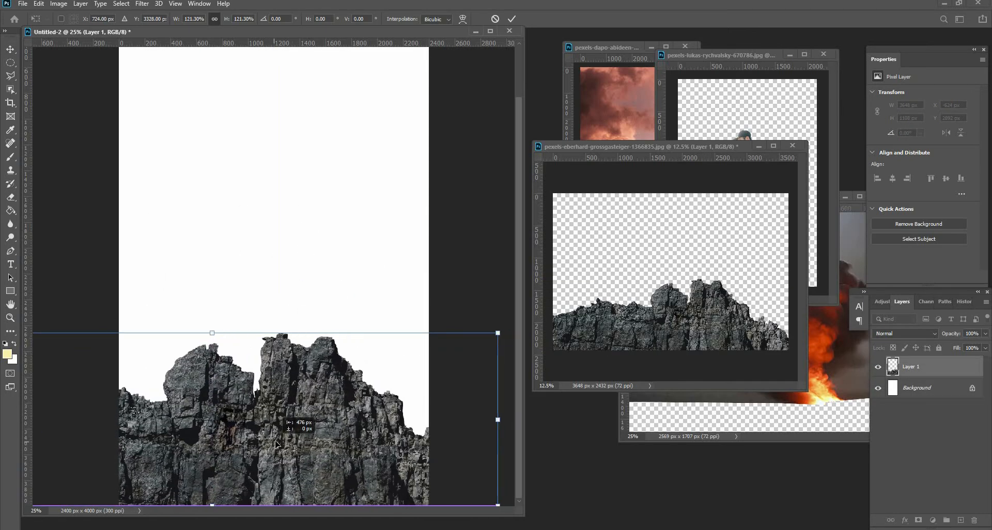
{"action": "key", "text": "Return"}
Drag the walking man cutout into the new document and place him above the rocks.
{"action": "scroll", "coordinate": [322, 281], "scroll_direction": "up", "scroll_amount": 1}
{"action": "left_click", "coordinate": [321, 282], "text": "alt"}
{"action": "left_click_drag", "start_coordinate": [286, 407], "coordinate": [287, 421]}
{"action": "left_click", "coordinate": [745, 106]}
{"action": "left_click_drag", "start_coordinate": [758, 182], "coordinate": [296, 282]}
{"action": "left_click_drag", "start_coordinate": [297, 283], "coordinate": [282, 256]}
Flip the man horizontally and scale him down so he stands on the central rock peak.
{"action": "left_click", "coordinate": [39, 4]}
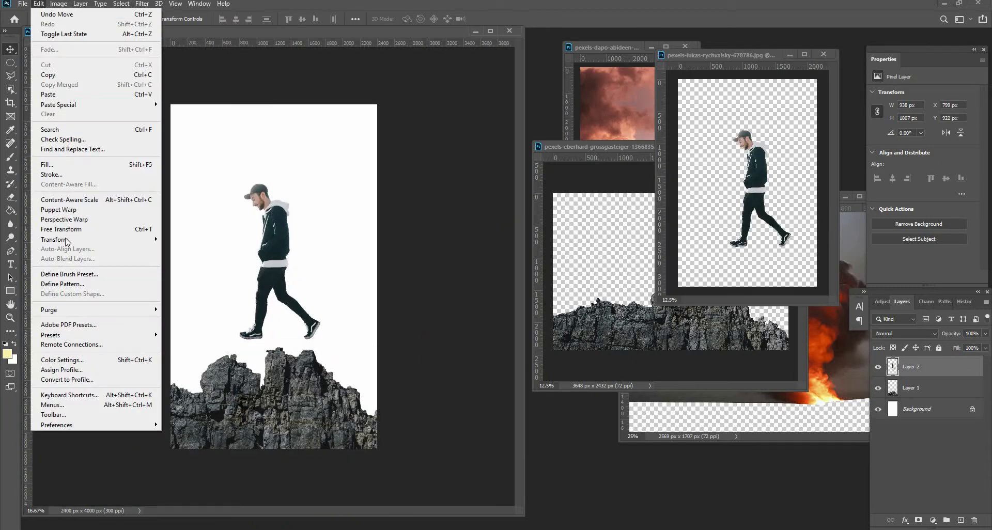
{"action": "mouse_move", "coordinate": [66, 240]}
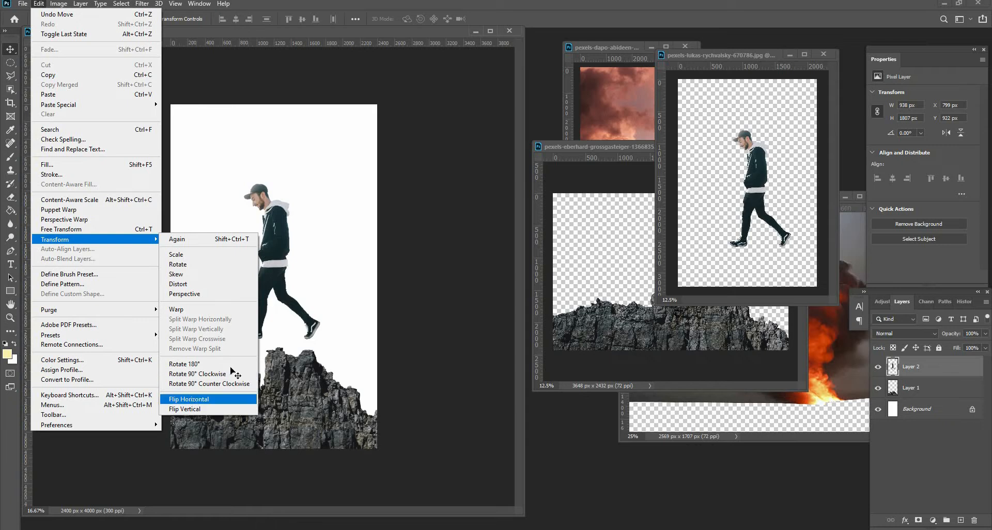
{"action": "left_click", "coordinate": [192, 401]}
{"action": "key", "text": "ctrl+t"}
{"action": "left_click_drag", "start_coordinate": [313, 184], "coordinate": [293, 347]}
{"action": "key", "text": "Return"}
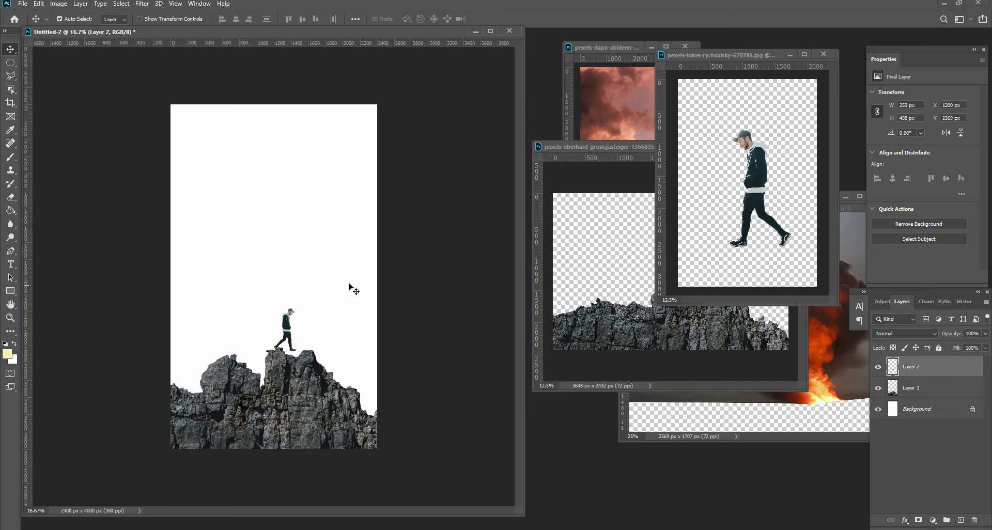
Add a vertical guide at the canvas centre and nudge the rock layer left.
{"action": "left_click", "coordinate": [915, 390], "text": "shift"}
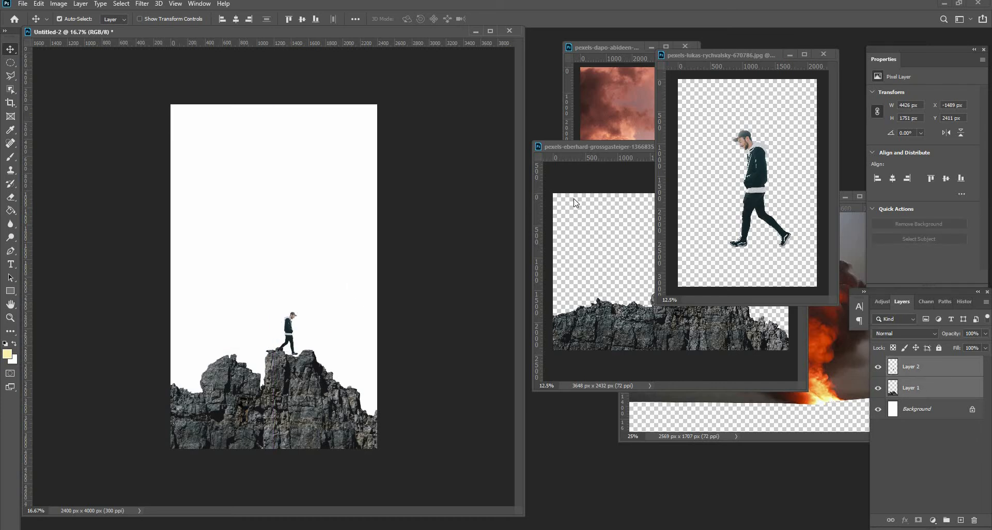
{"action": "left_click_drag", "start_coordinate": [27, 189], "coordinate": [275, 95]}
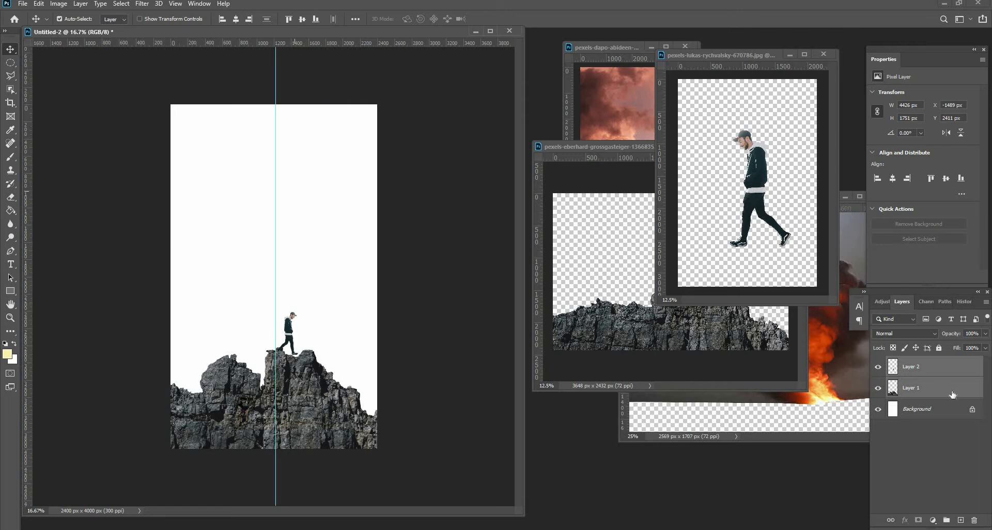
{"action": "key", "text": "shift+Left"}
{"action": "key", "text": "shift+Left"}
{"action": "key", "text": "Left"}
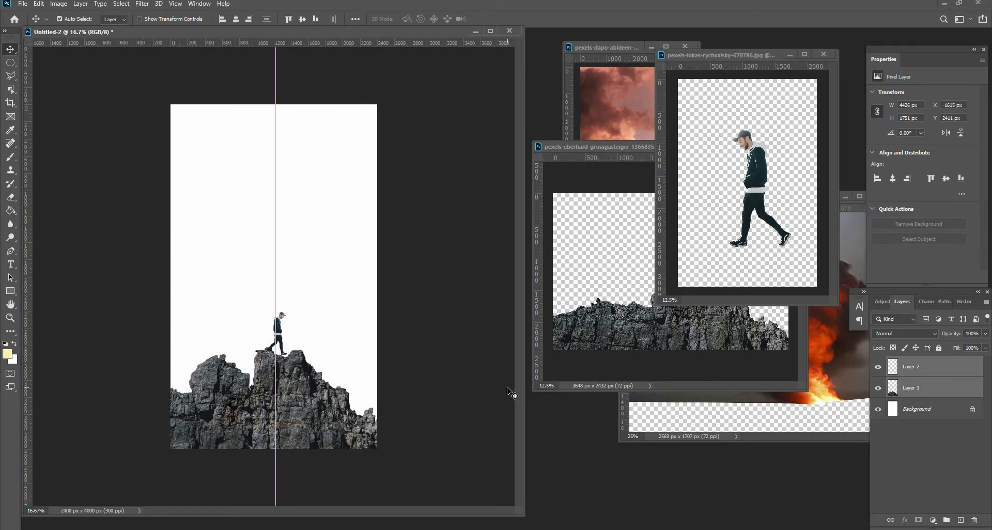
Apply Puppet Warp to the man, pinning his head, neck, hips, knees and feet.
{"action": "key", "text": "z"}
{"action": "left_click", "coordinate": [279, 361]}
{"action": "left_click", "coordinate": [279, 361]}
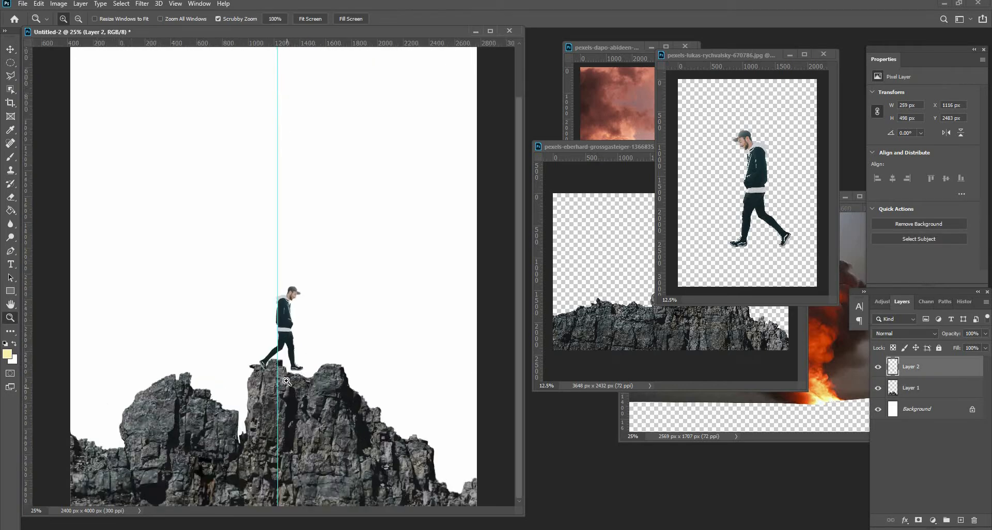
{"action": "left_click", "coordinate": [282, 367]}
{"action": "left_click", "coordinate": [283, 367]}
{"action": "left_click", "coordinate": [283, 367]}
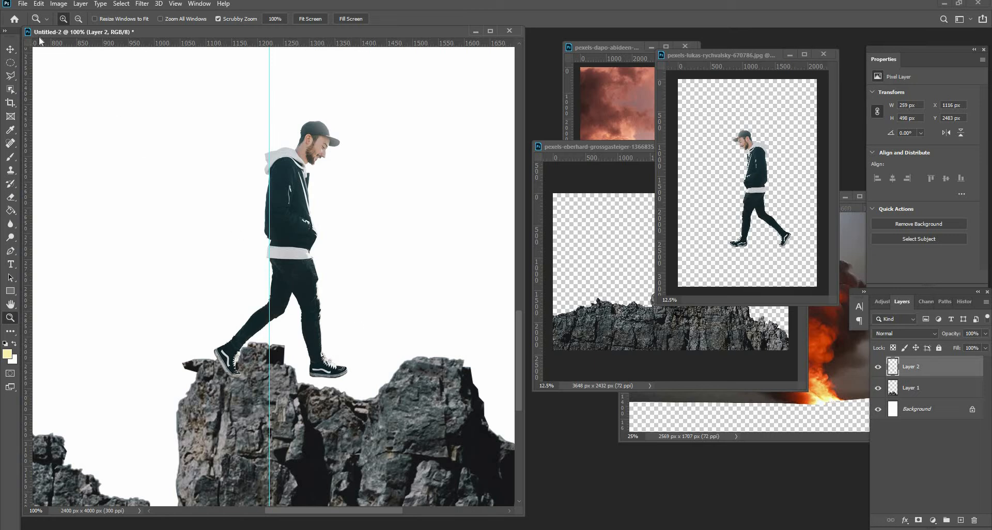
{"action": "left_click", "coordinate": [39, 3]}
{"action": "left_click", "coordinate": [72, 207]}
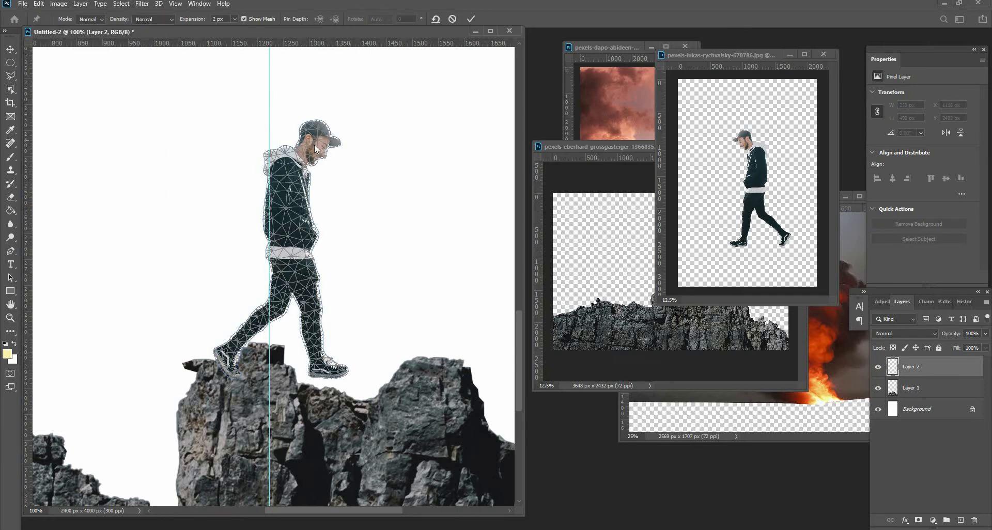
{"action": "left_click", "coordinate": [301, 154]}
{"action": "left_click", "coordinate": [283, 162]}
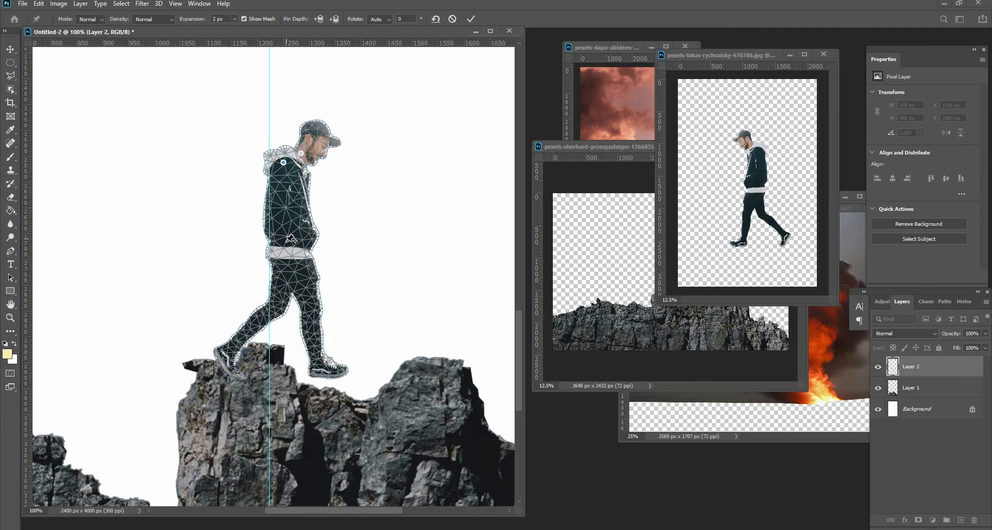
{"action": "left_click", "coordinate": [276, 306]}
{"action": "left_click", "coordinate": [312, 312]}
{"action": "left_click", "coordinate": [316, 359]}
{"action": "left_click", "coordinate": [341, 371]}
{"action": "left_click", "coordinate": [236, 374]}
Drag the puppet pins to bend the man's legs and head so his feet rest on the rock, then commit.
{"action": "left_click_drag", "start_coordinate": [316, 359], "coordinate": [334, 372]}
{"action": "left_click_drag", "start_coordinate": [308, 361], "coordinate": [308, 362]}
{"action": "left_click_drag", "start_coordinate": [312, 311], "coordinate": [275, 312]}
{"action": "mouse_move", "coordinate": [233, 345]}
{"action": "left_mouse_down"}
{"action": "mouse_move", "coordinate": [229, 328]}
{"action": "mouse_move", "coordinate": [234, 338]}
{"action": "left_mouse_up"}
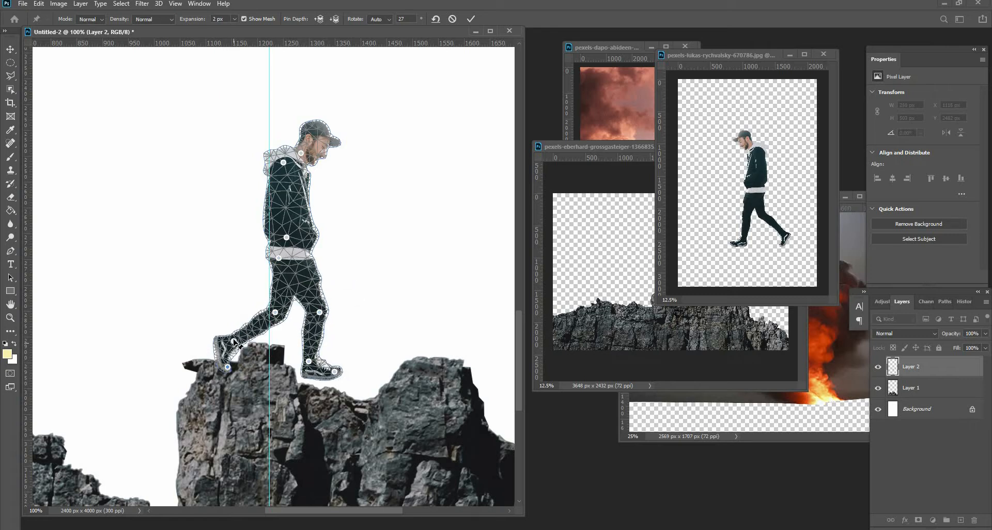
{"action": "left_click_drag", "start_coordinate": [236, 374], "coordinate": [227, 366]}
{"action": "left_click_drag", "start_coordinate": [300, 153], "coordinate": [317, 158]}
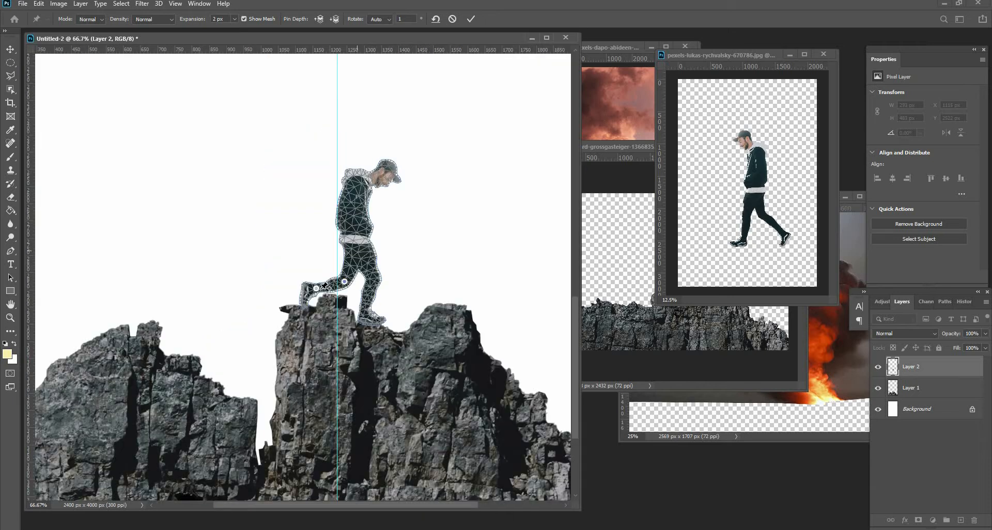
{"action": "left_click", "coordinate": [358, 249]}
{"action": "left_click_drag", "start_coordinate": [321, 286], "coordinate": [328, 291]}
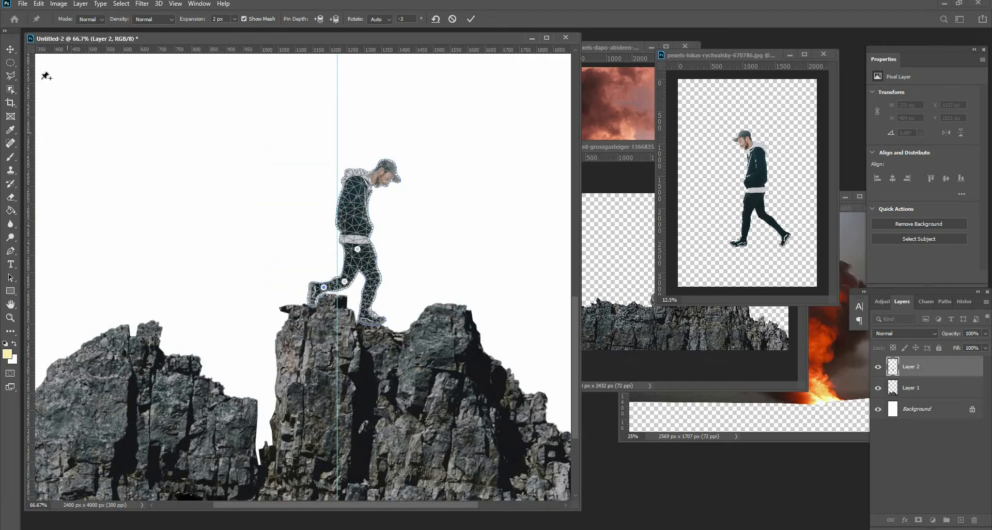
{"action": "key", "text": "Return"}
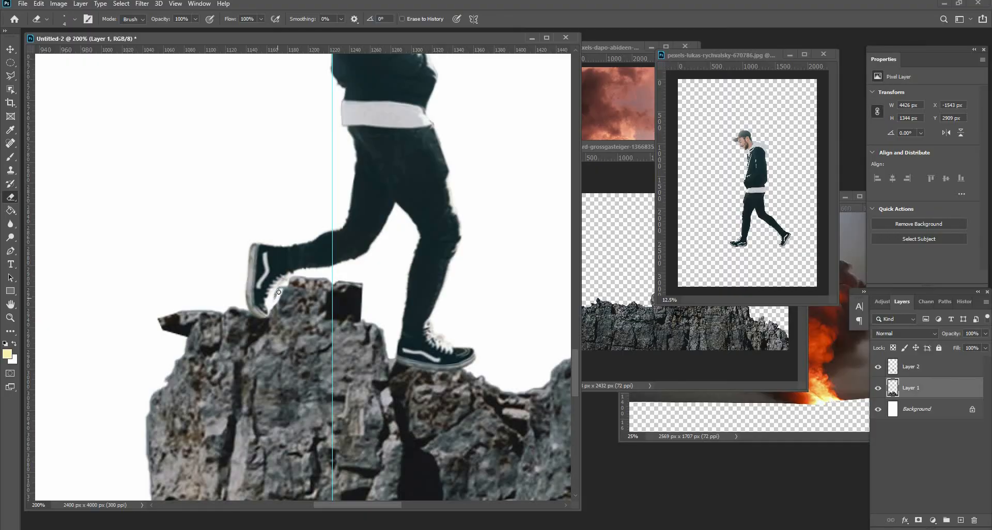
Erase the rock edge in front of the man's back foot with a larger eraser brush.
{"action": "mouse_move", "coordinate": [279, 292]}
{"action": "left_mouse_down"}
{"action": "mouse_move", "coordinate": [361, 283]}
{"action": "mouse_move", "coordinate": [362, 317]}
{"action": "mouse_move", "coordinate": [336, 289]}
{"action": "left_mouse_up"}
{"action": "left_click_drag", "start_coordinate": [268, 310], "coordinate": [371, 292]}
{"action": "key", "text": "bracketright"}
{"action": "key", "text": "bracketright"}
{"action": "key", "text": "bracketright"}
{"action": "key", "text": "bracketright"}
{"action": "key", "text": "bracketright"}
{"action": "key", "text": "bracketright"}
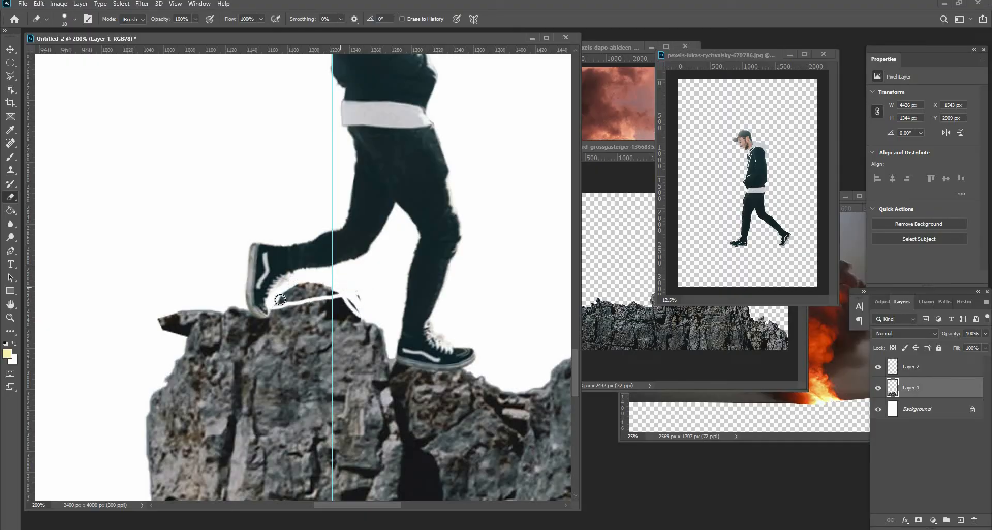
{"action": "mouse_move", "coordinate": [280, 300]}
{"action": "left_mouse_down"}
{"action": "mouse_move", "coordinate": [314, 286]}
{"action": "mouse_move", "coordinate": [344, 291]}
{"action": "mouse_move", "coordinate": [353, 302]}
{"action": "mouse_move", "coordinate": [329, 294]}
{"action": "mouse_move", "coordinate": [371, 315]}
{"action": "mouse_move", "coordinate": [339, 310]}
{"action": "left_mouse_up"}
{"action": "key", "text": "bracketleft"}
{"action": "key", "text": "bracketleft"}
{"action": "key", "text": "bracketleft"}
{"action": "key", "text": "bracketleft"}
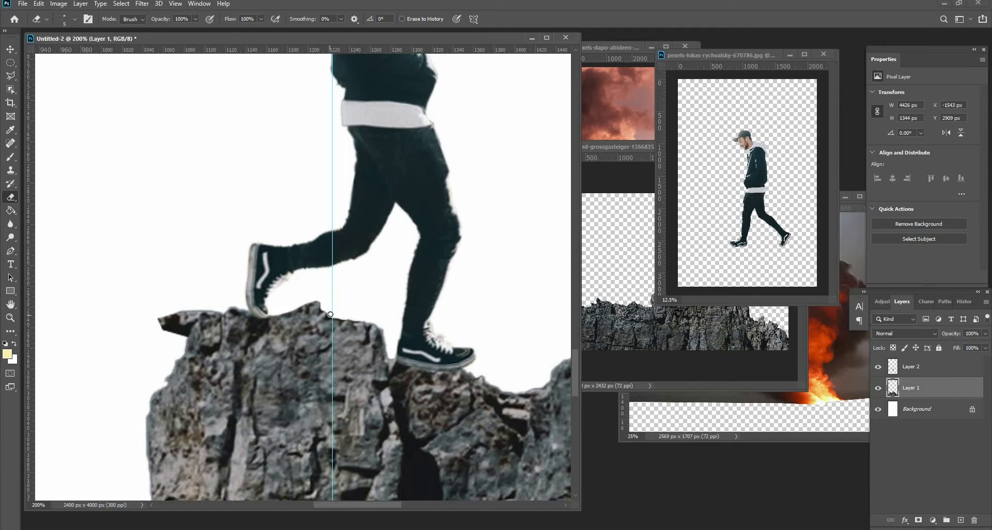
Rename the rock layer ROCK and the man's layer HUMAN.
{"action": "key", "text": "ctrl+0"}
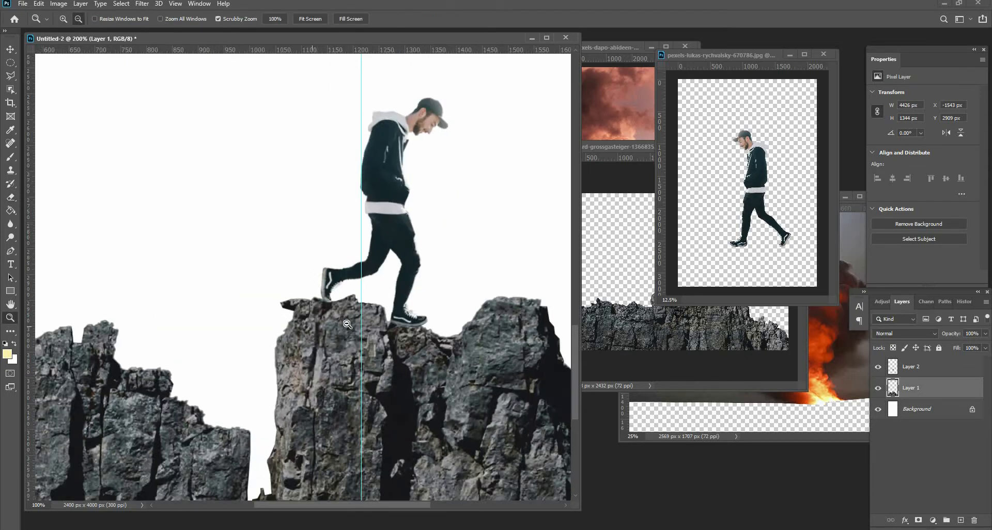
{"action": "double_click", "coordinate": [915, 389]}
{"action": "key", "text": "Caps_Lock"}
{"action": "type", "text": "ROCK"}
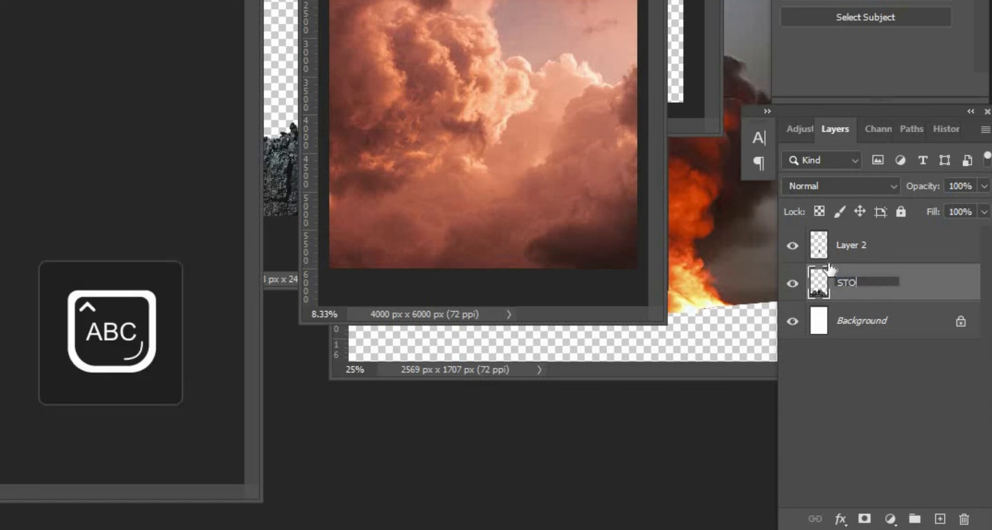
{"action": "left_click", "coordinate": [850, 251]}
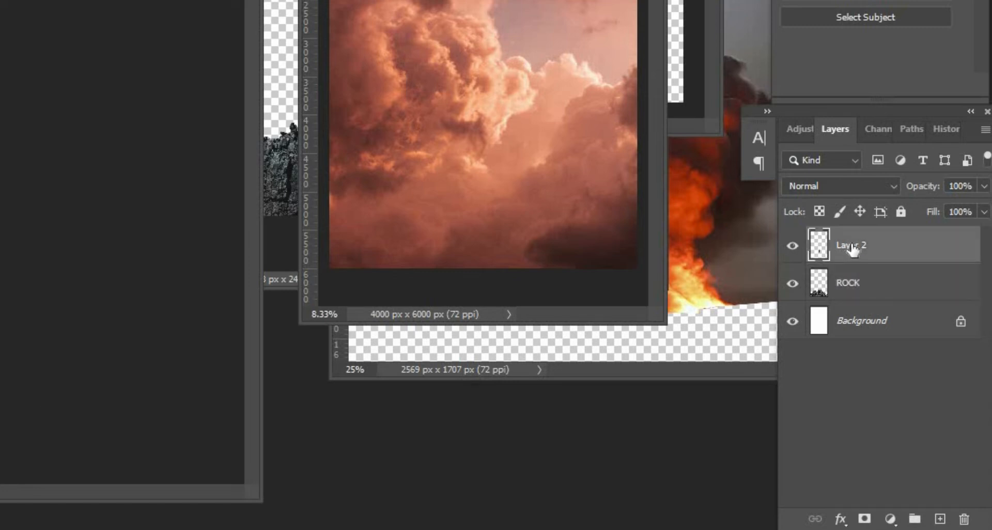
{"action": "double_click", "coordinate": [852, 247]}
{"action": "type", "text": "HUMAN"}
{"action": "left_click", "coordinate": [862, 368]}
Bring the cloud photo into the document and move its layer beneath the rock.
{"action": "left_click_drag", "start_coordinate": [515, 66], "coordinate": [328, 293]}
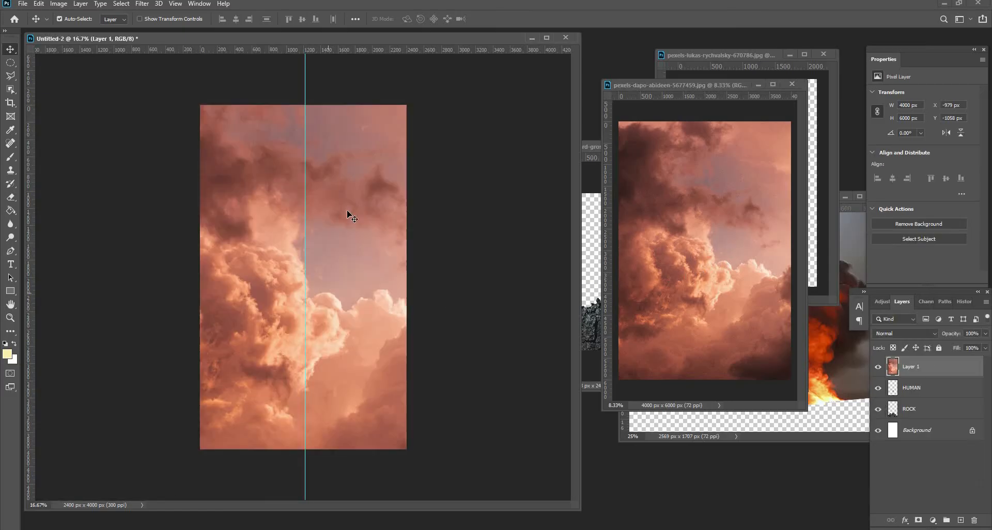
{"action": "left_click_drag", "start_coordinate": [934, 367], "coordinate": [912, 411]}
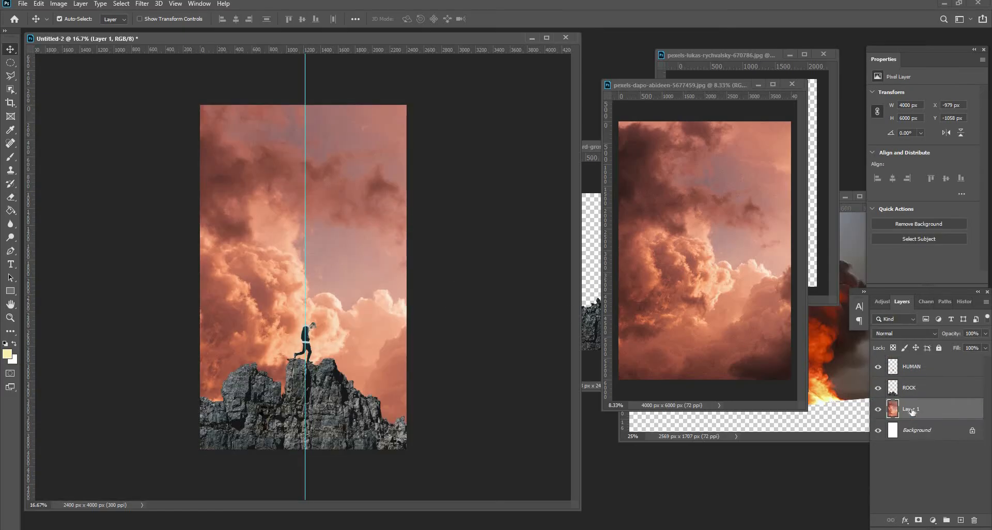
Rename the cloud layer SKY.
{"action": "double_click", "coordinate": [913, 411]}
{"action": "type", "text": "SKY"}
{"action": "left_click", "coordinate": [904, 459]}
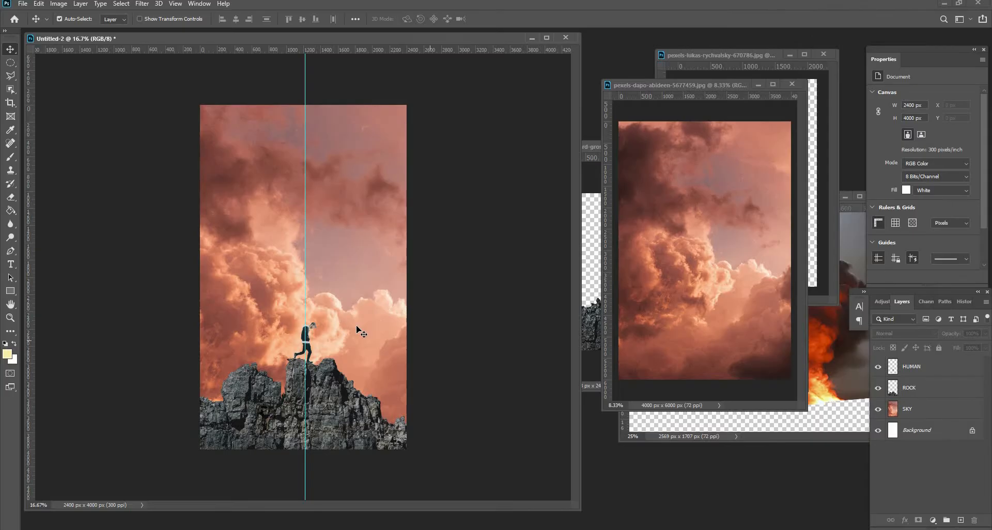
Enlarge and reposition the sky layer with Free Transform so brighter clouds sit behind the man.
{"action": "mouse_move", "coordinate": [357, 329]}
{"action": "left_mouse_down"}
{"action": "mouse_move", "coordinate": [405, 277]}
{"action": "mouse_move", "coordinate": [483, 308]}
{"action": "mouse_move", "coordinate": [338, 327]}
{"action": "left_mouse_up"}
{"action": "key", "text": "ctrl+t"}
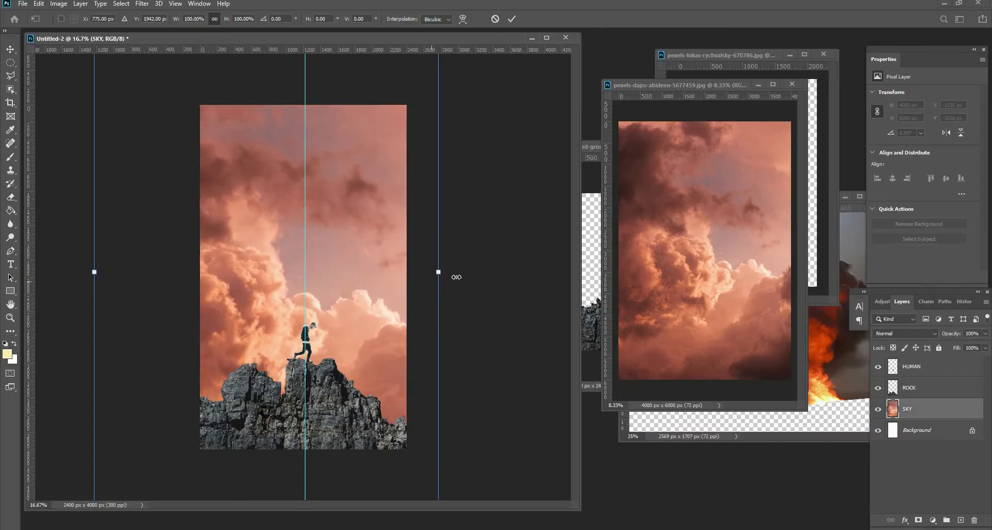
{"action": "left_click_drag", "start_coordinate": [456, 278], "coordinate": [527, 279]}
{"action": "left_click_drag", "start_coordinate": [358, 309], "coordinate": [325, 216]}
{"action": "key", "text": "Return"}
{"action": "left_click_drag", "start_coordinate": [429, 215], "coordinate": [429, 169]}
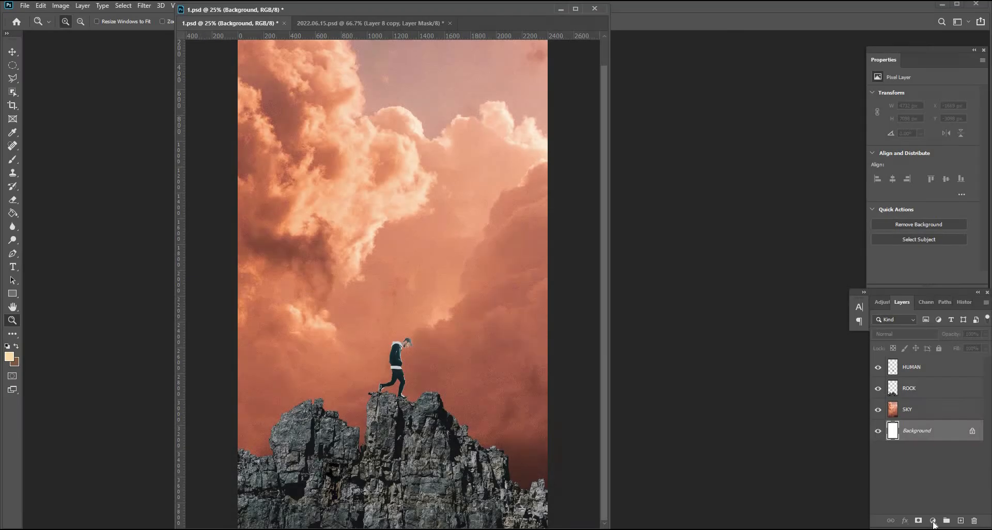
Add a Solid Color fill layer beneath the sky in a dark navy blue, 111d2e.
{"action": "left_click", "coordinate": [934, 522]}
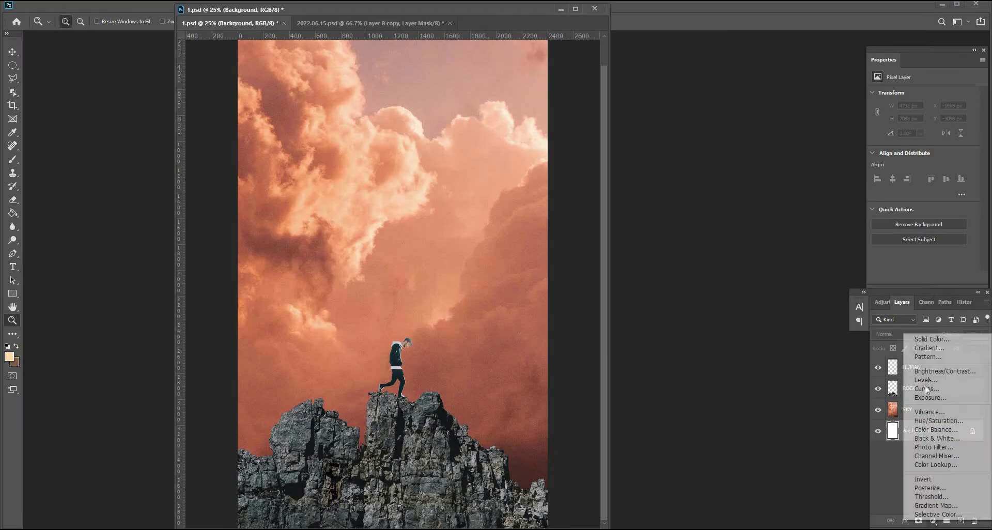
{"action": "left_click", "coordinate": [918, 340]}
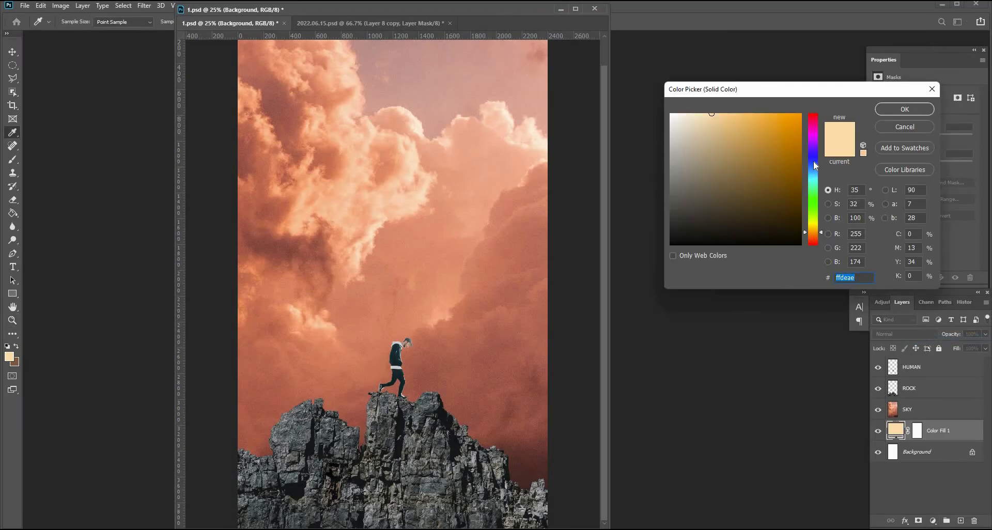
{"action": "left_click", "coordinate": [813, 161]}
{"action": "left_click", "coordinate": [763, 222]}
{"action": "left_click_drag", "start_coordinate": [822, 163], "coordinate": [823, 166]}
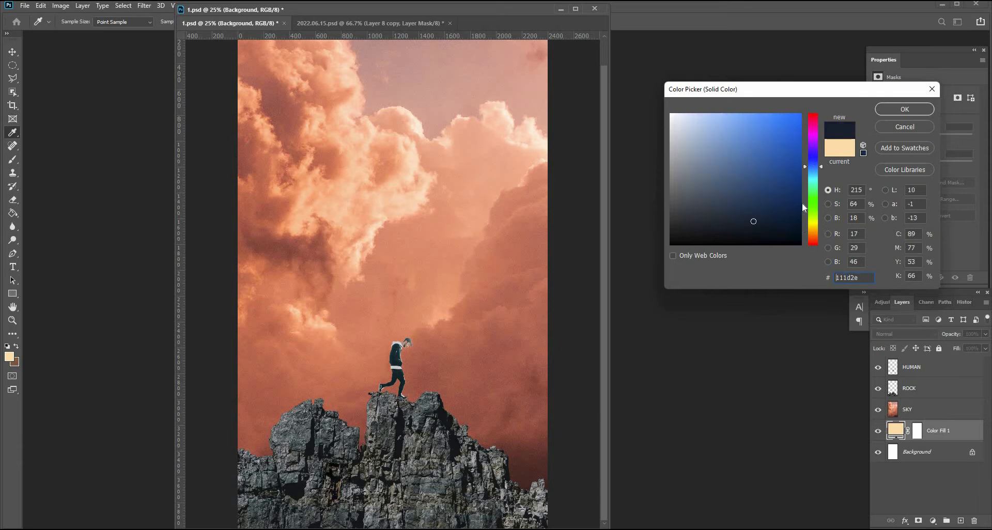
{"action": "left_click", "coordinate": [904, 114]}
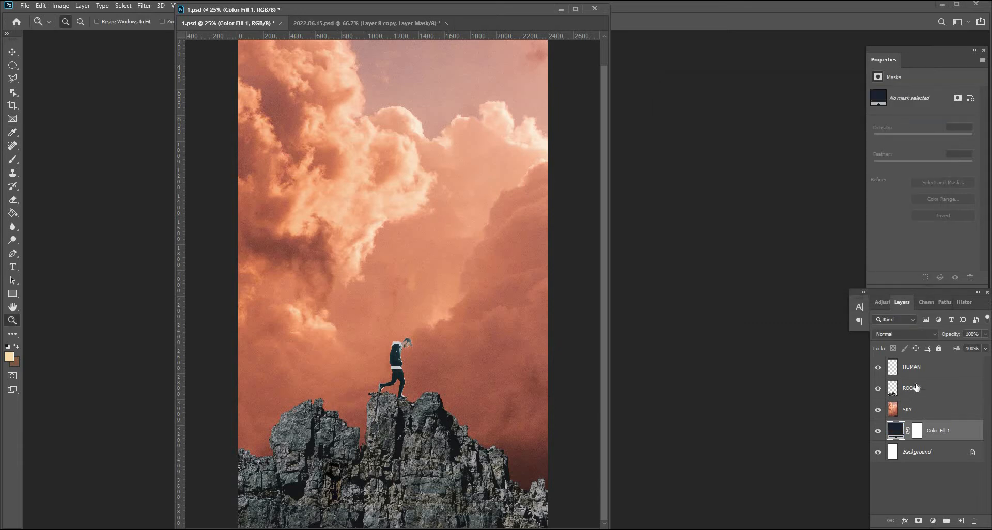
Convert the SKY layer to a smart object and set its blend mode to Color Dodge.
{"action": "right_click", "coordinate": [915, 409]}
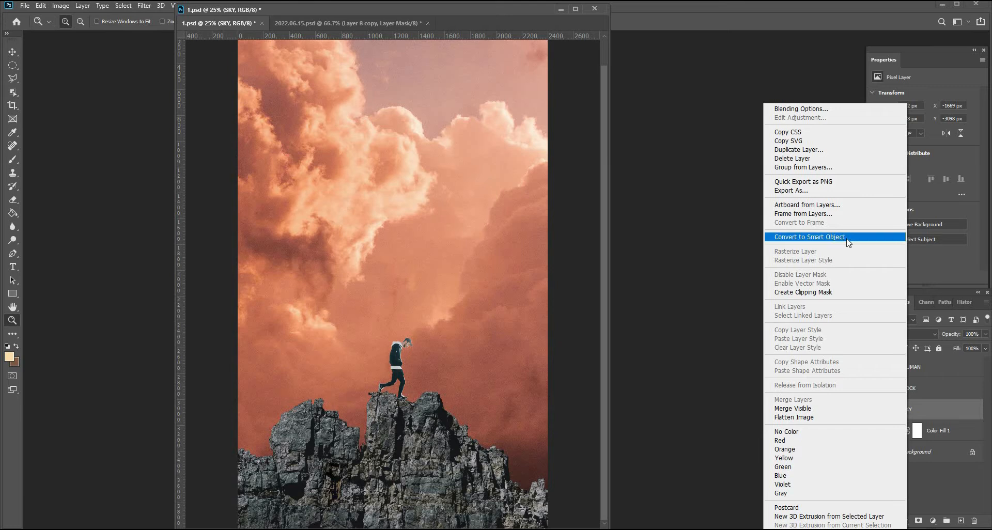
{"action": "left_click", "coordinate": [846, 240]}
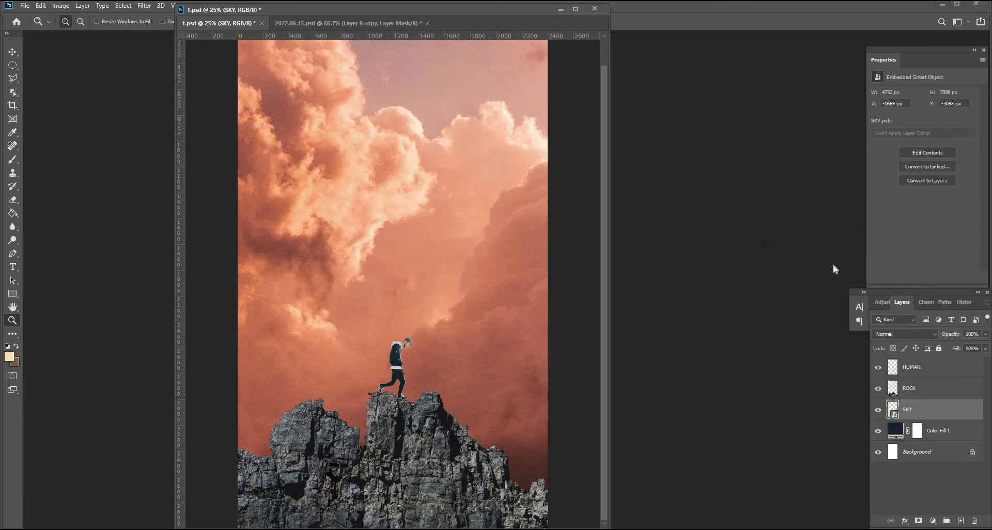
{"action": "left_click", "coordinate": [893, 334]}
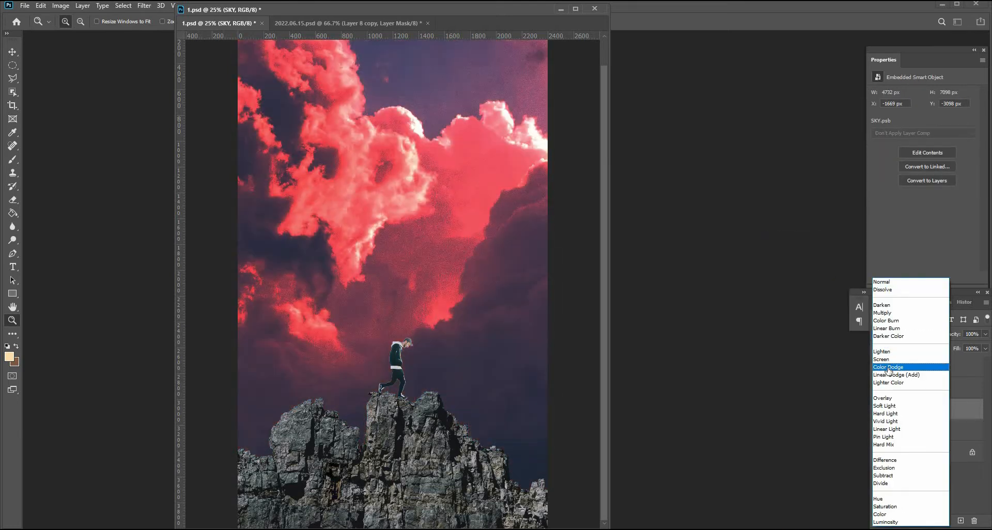
{"action": "left_click", "coordinate": [888, 367]}
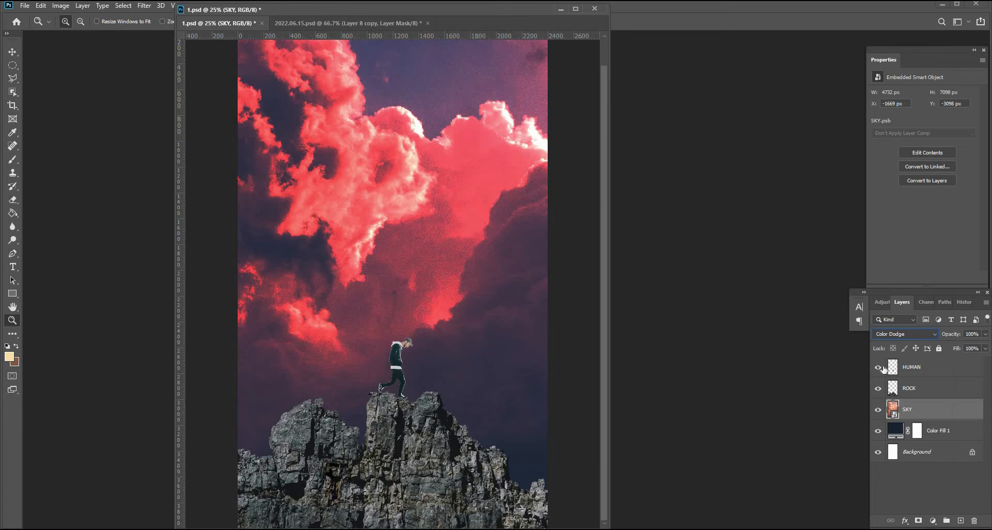
In the SKY layer's Blending Options, split the This Layer black Blend If slider to 0/243.
{"action": "left_click", "coordinate": [85, 7]}
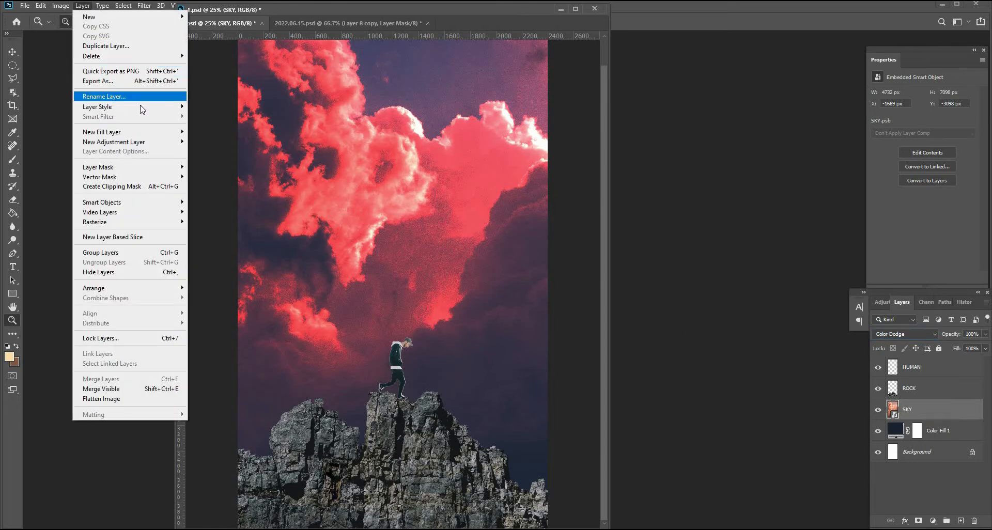
{"action": "mouse_move", "coordinate": [176, 107]}
{"action": "left_click", "coordinate": [211, 106]}
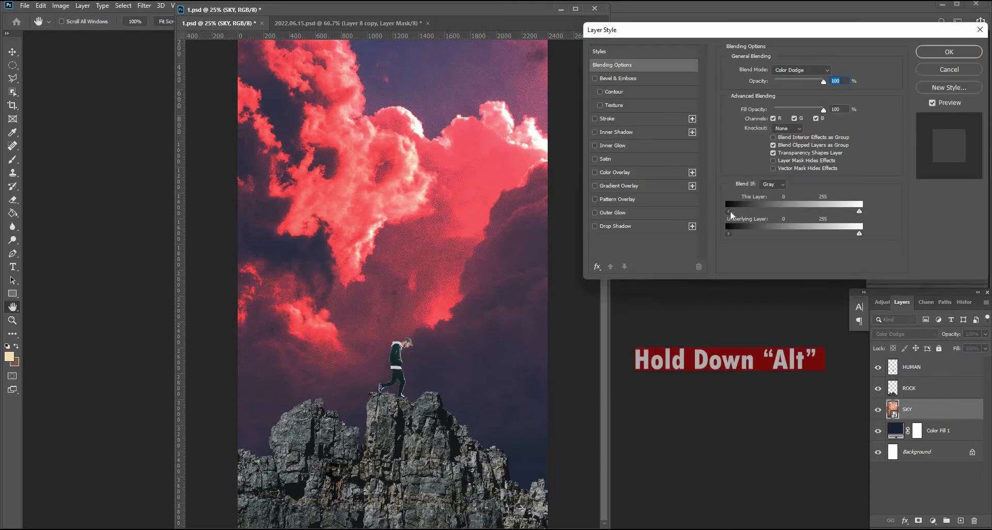
{"action": "left_click_drag", "start_coordinate": [756, 210], "coordinate": [853, 211]}
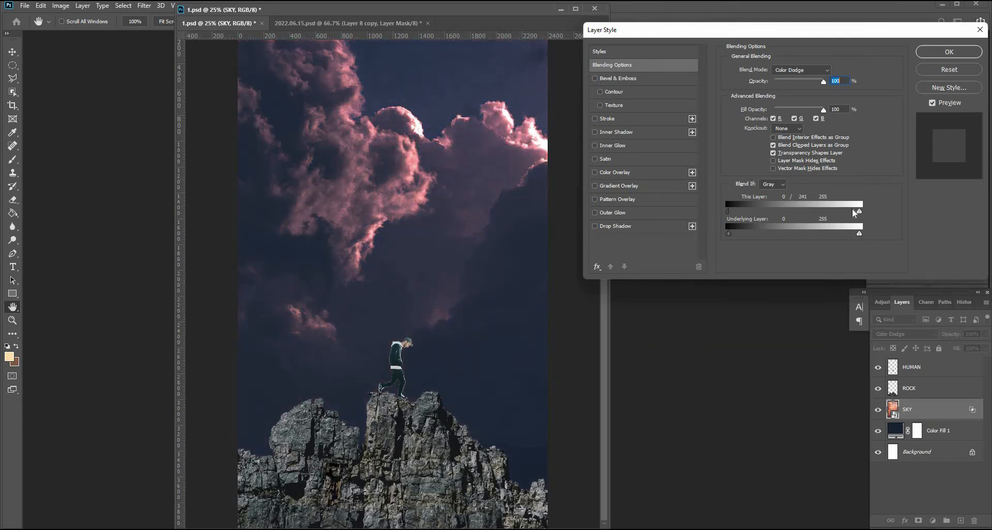
{"action": "left_click_drag", "start_coordinate": [853, 210], "coordinate": [854, 210]}
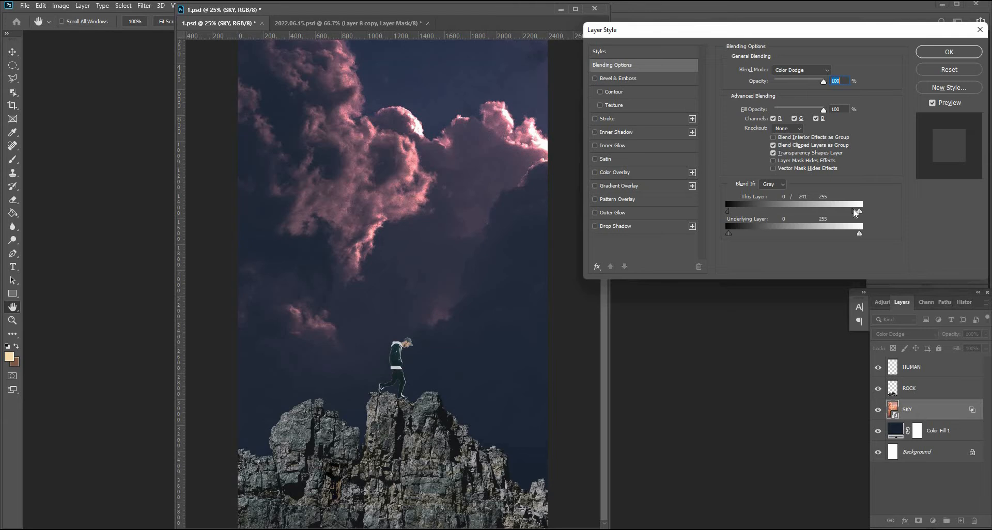
{"action": "left_click", "coordinate": [954, 52]}
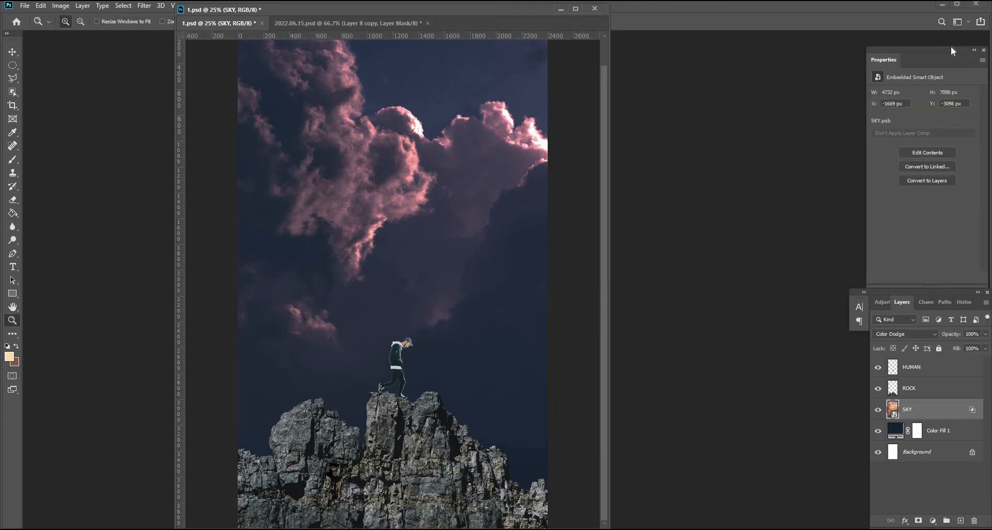
Add a Hue/Saturation adjustment clipped to SKY with hue +31 and saturation -26.
{"action": "left_click", "coordinate": [933, 521]}
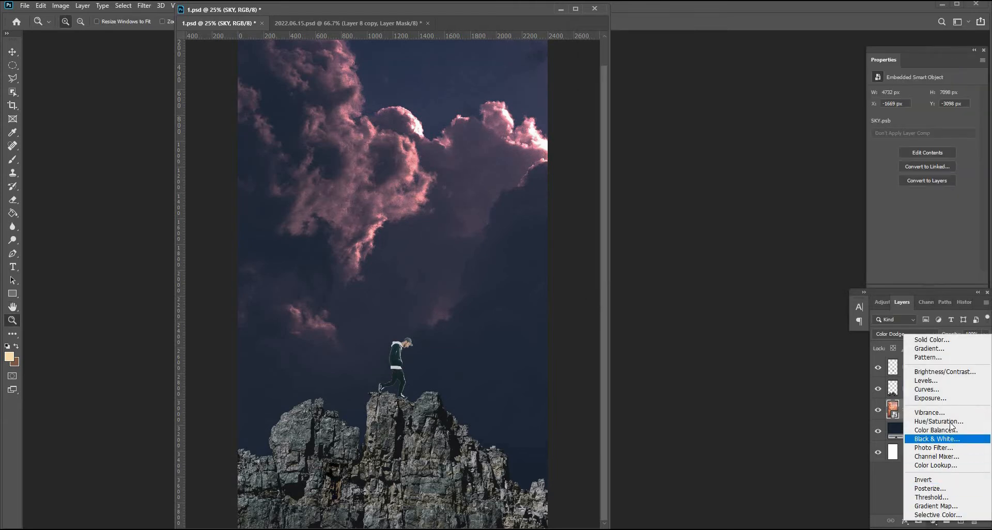
{"action": "left_click", "coordinate": [947, 427]}
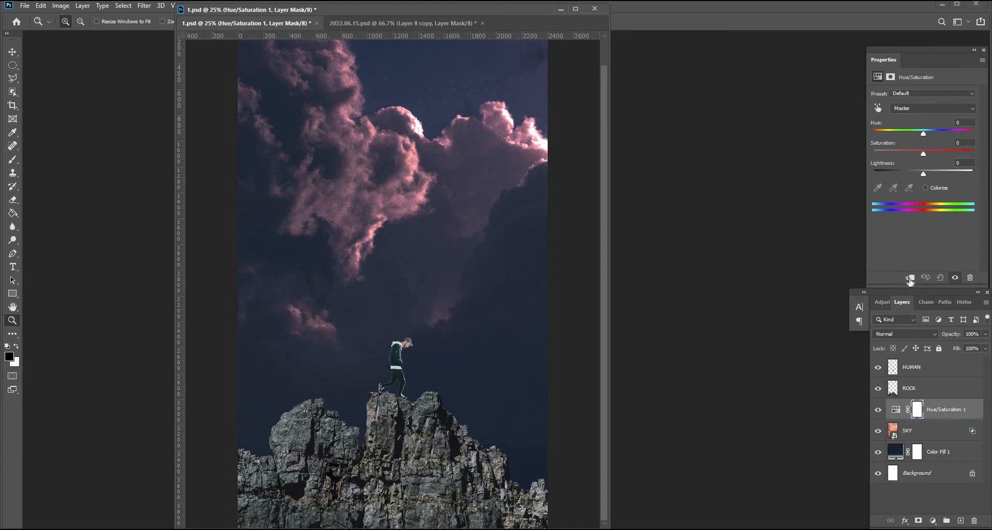
{"action": "left_click", "coordinate": [911, 279]}
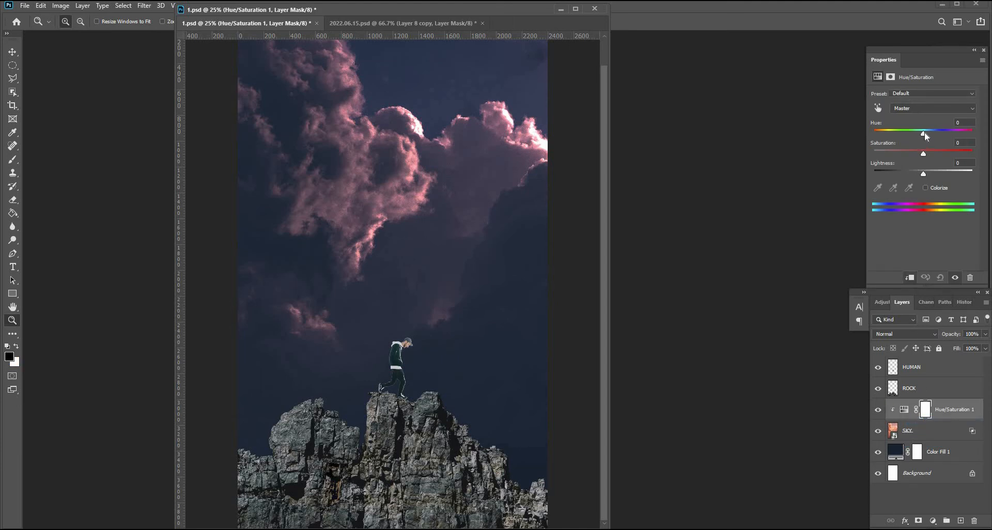
{"action": "left_click_drag", "start_coordinate": [925, 133], "coordinate": [919, 155]}
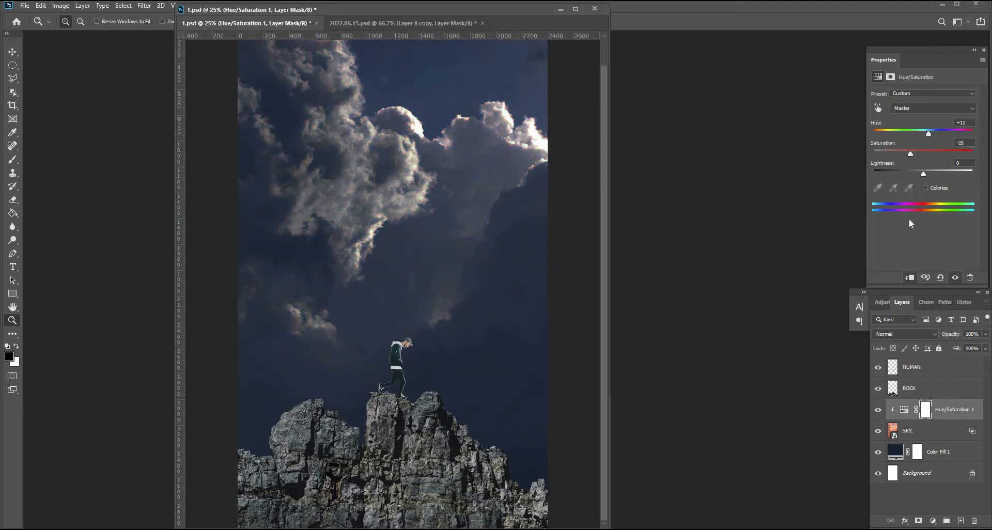
Darken the Color Fill 1 layer's colour to 0b151f.
{"action": "left_click", "coordinate": [896, 455]}
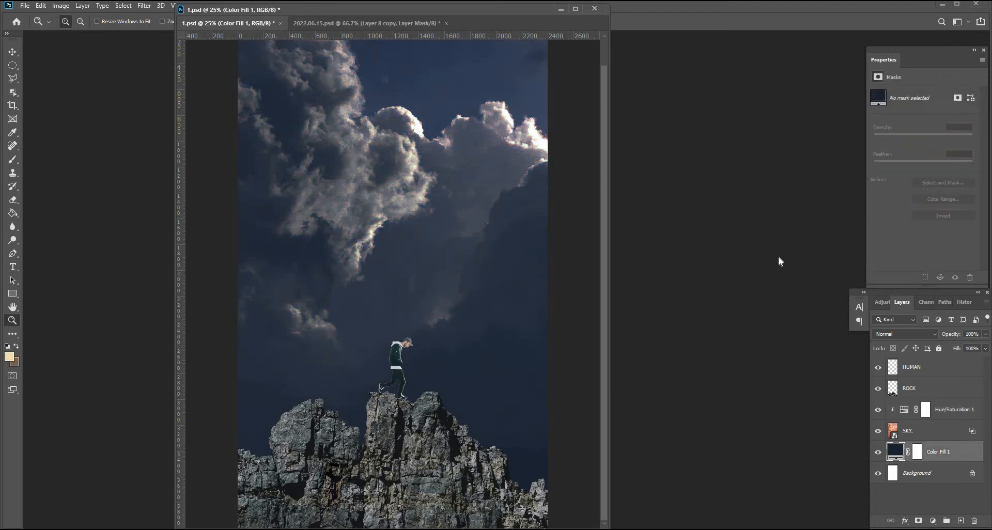
{"action": "left_click_drag", "start_coordinate": [822, 169], "coordinate": [824, 168]}
{"action": "left_click", "coordinate": [756, 228]}
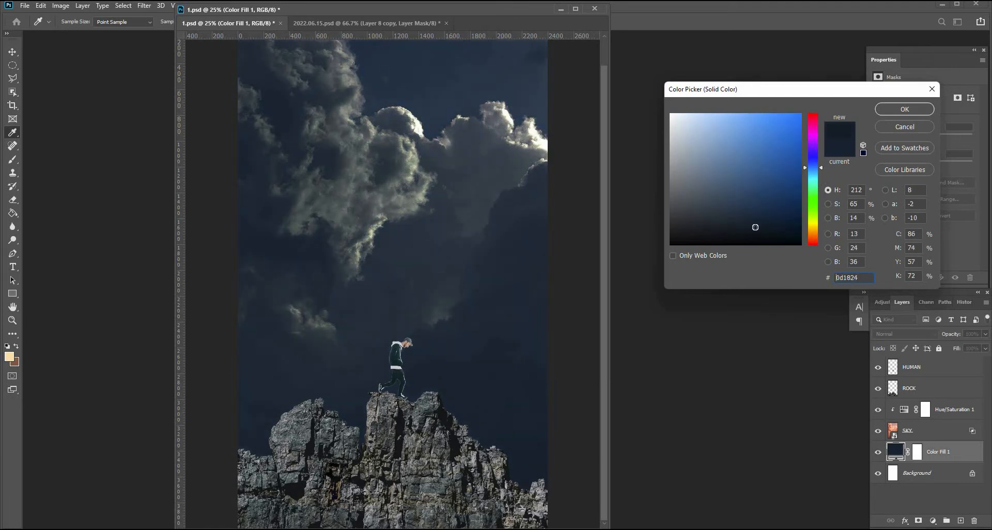
{"action": "left_click_drag", "start_coordinate": [756, 229], "coordinate": [758, 230]}
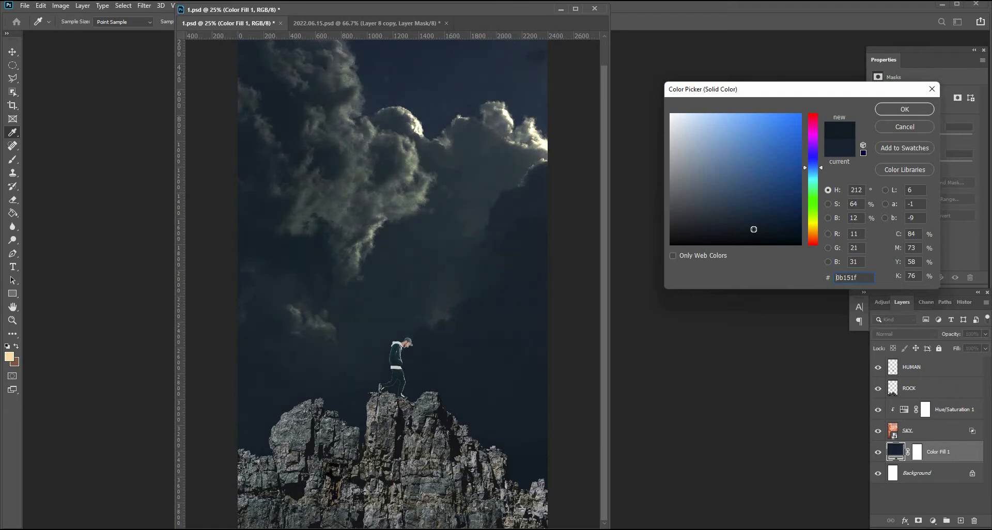
{"action": "left_click", "coordinate": [904, 109]}
{"action": "key", "text": "z"}
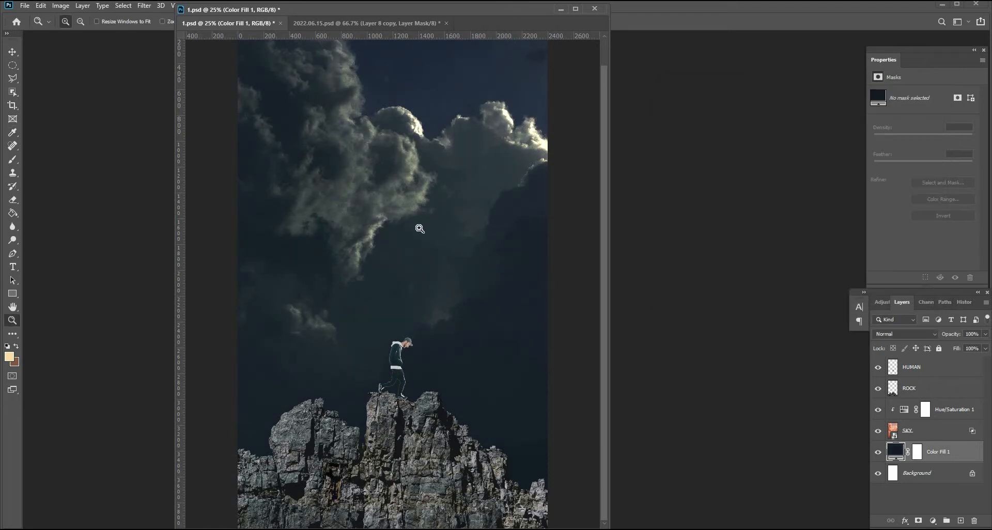
Add a colorized Hue/Saturation adjustment clipped to ROCK with hue 198, saturation 25 and lightness -94.
{"action": "left_click", "coordinate": [948, 392]}
{"action": "left_click", "coordinate": [933, 520]}
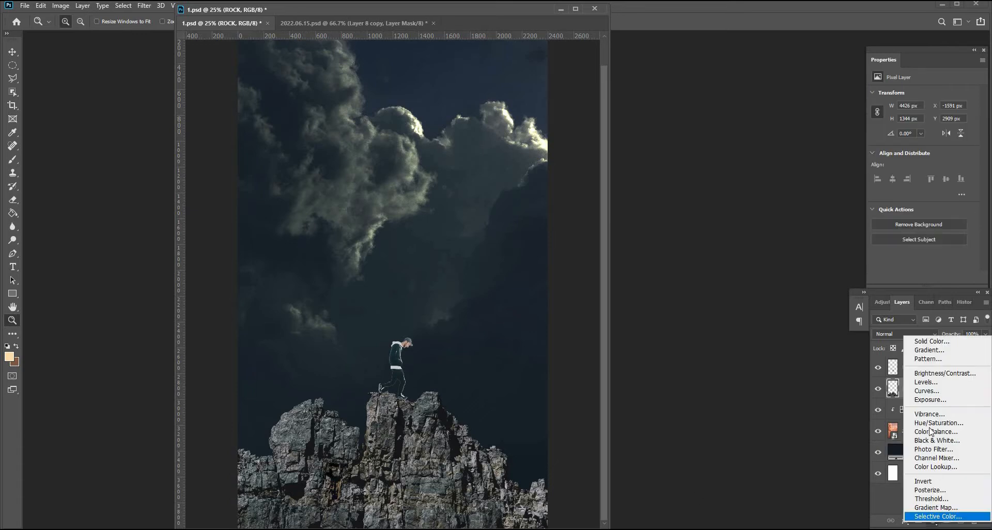
{"action": "left_click", "coordinate": [925, 430]}
{"action": "left_click", "coordinate": [911, 278]}
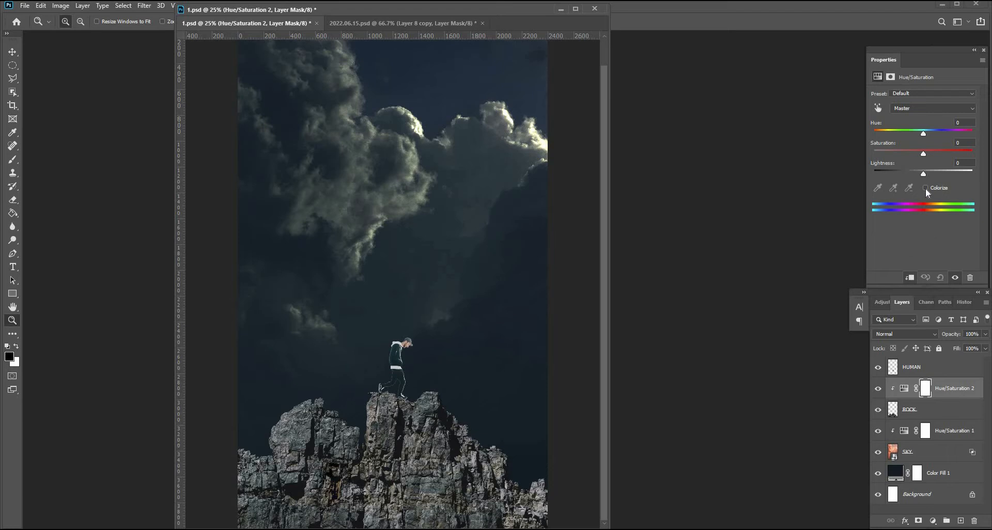
{"action": "left_click", "coordinate": [926, 188]}
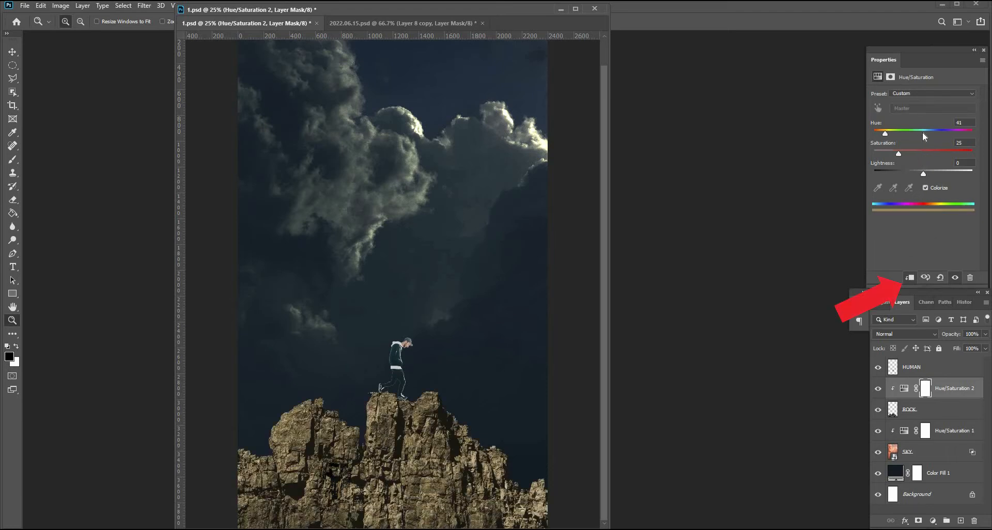
{"action": "left_click_drag", "start_coordinate": [923, 134], "coordinate": [929, 133]}
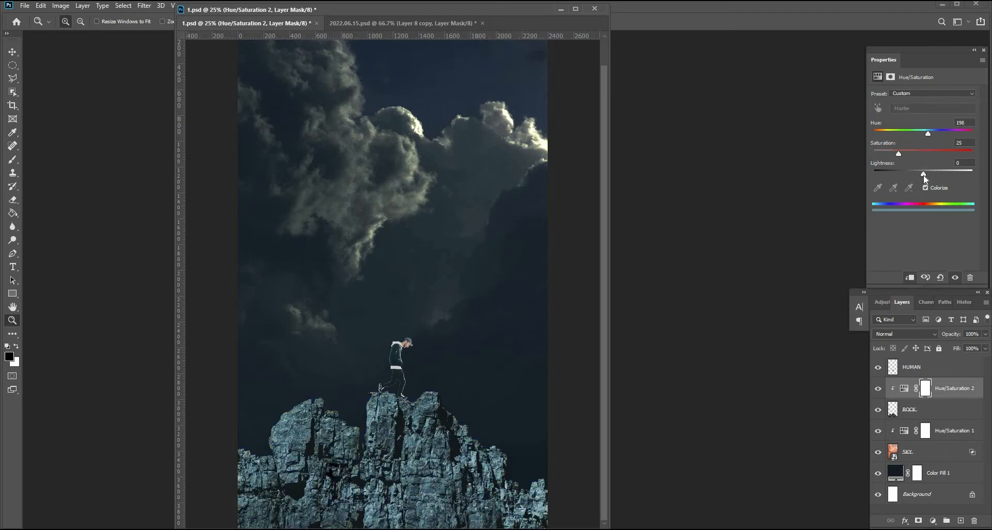
{"action": "left_click_drag", "start_coordinate": [902, 174], "coordinate": [882, 173]}
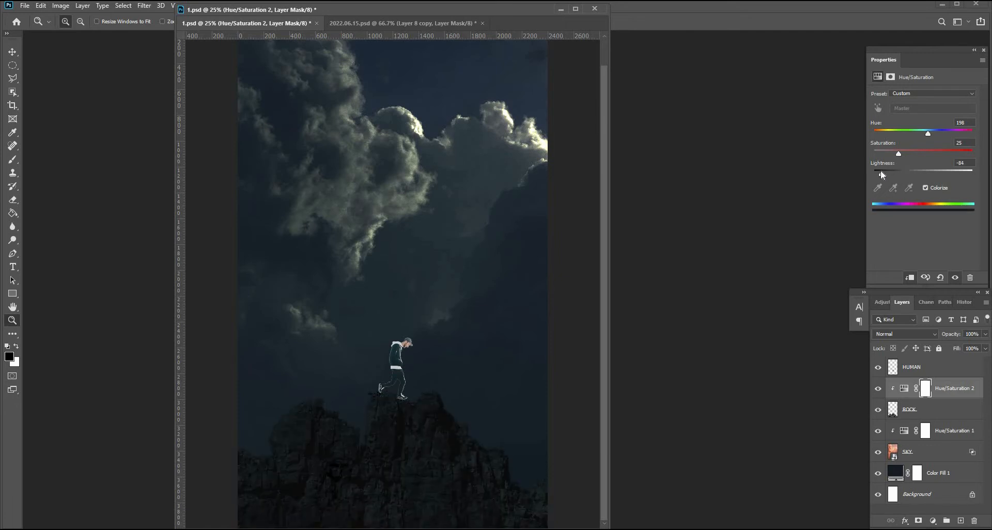
{"action": "left_click_drag", "start_coordinate": [880, 170], "coordinate": [878, 170]}
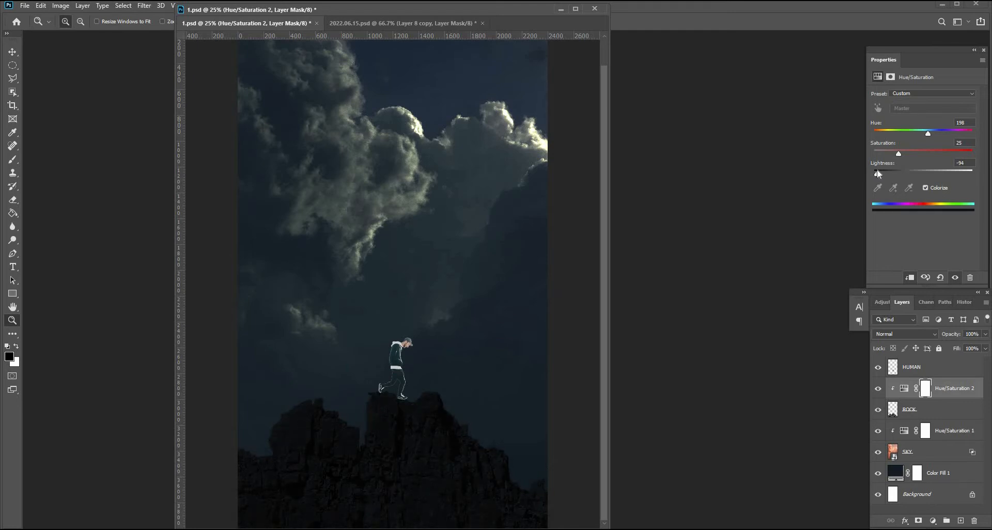
Add a colorized Hue/Saturation adjustment clipped to HUMAN with hue 205, saturation 28 and lightness -94.
{"action": "left_click", "coordinate": [925, 366]}
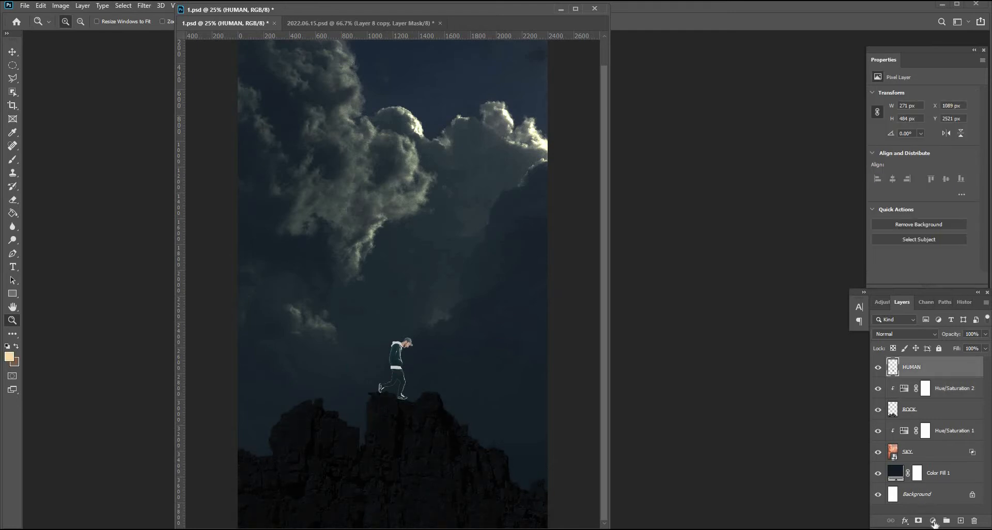
{"action": "left_click", "coordinate": [933, 520]}
{"action": "left_click", "coordinate": [915, 429]}
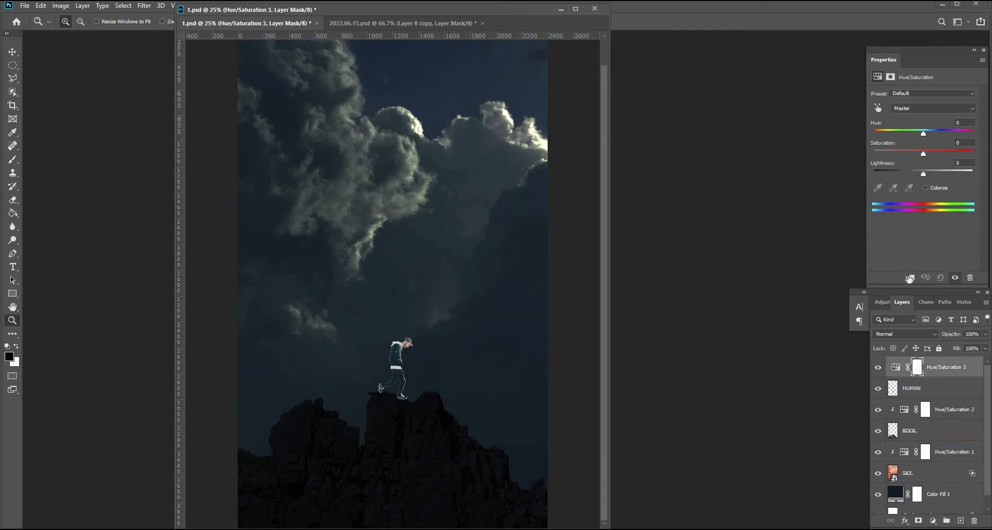
{"action": "left_click", "coordinate": [910, 278]}
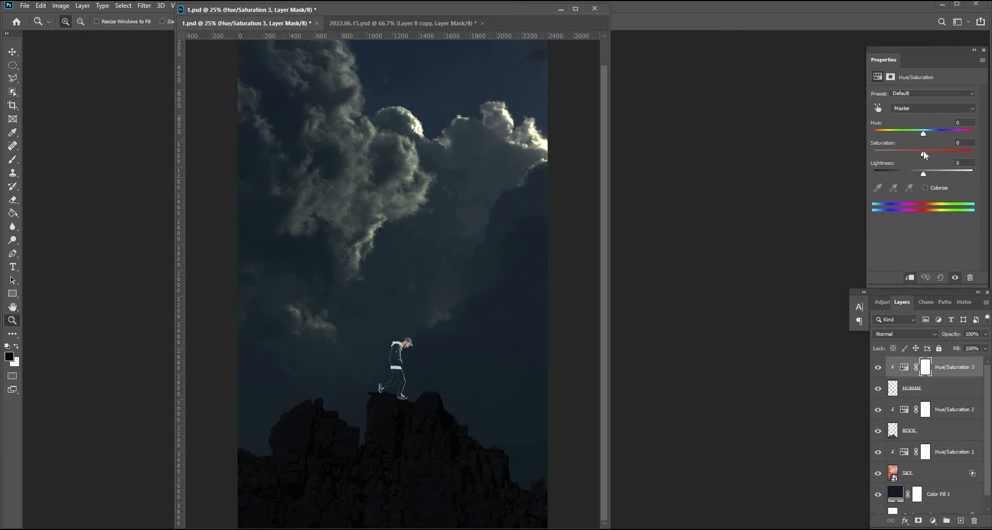
{"action": "left_click", "coordinate": [926, 187]}
{"action": "left_click_drag", "start_coordinate": [874, 134], "coordinate": [885, 134]}
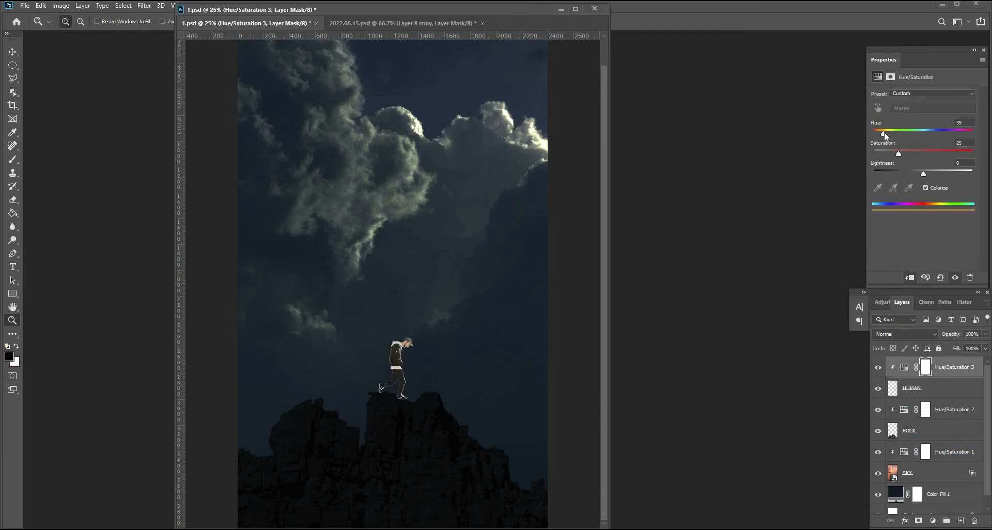
{"action": "left_click", "coordinate": [932, 133]}
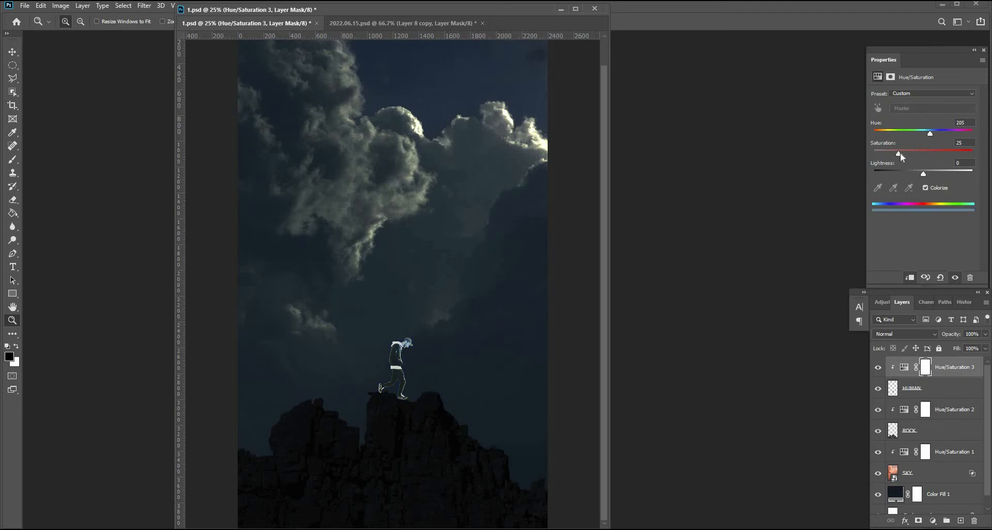
{"action": "left_click_drag", "start_coordinate": [917, 176], "coordinate": [883, 172]}
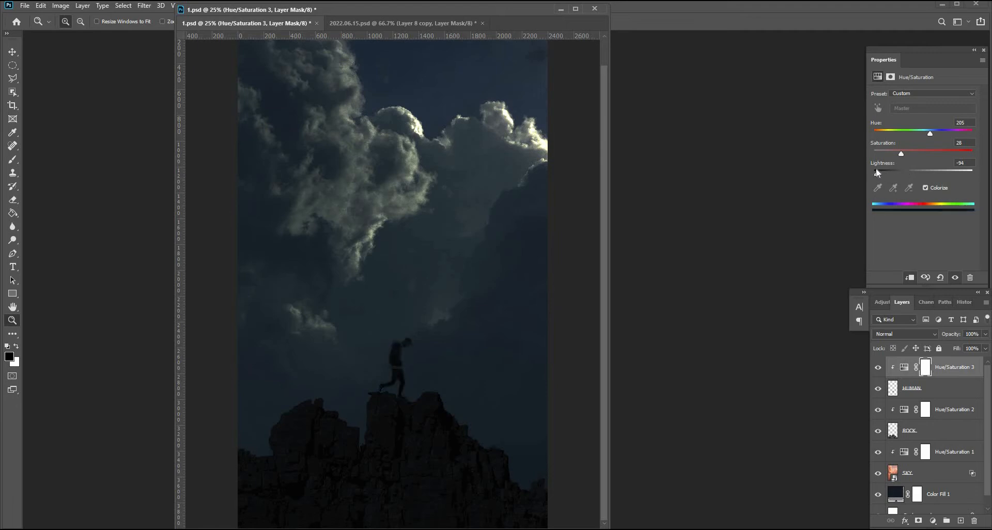
Change the Color Fill 1 layer's colour to 00101c.
{"action": "double_click", "coordinate": [896, 482]}
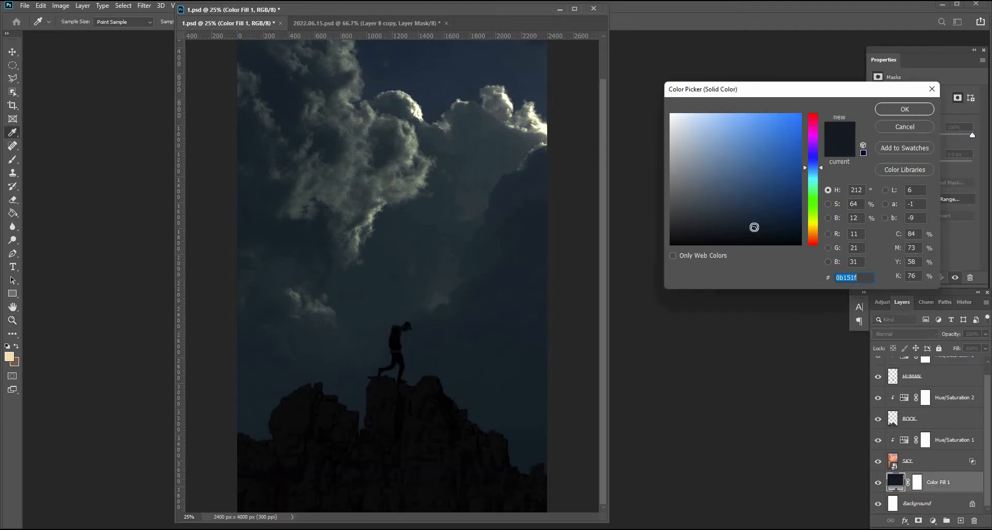
{"action": "mouse_move", "coordinate": [759, 225]}
{"action": "left_mouse_down"}
{"action": "mouse_move", "coordinate": [782, 221]}
{"action": "mouse_move", "coordinate": [777, 231]}
{"action": "left_mouse_up"}
{"action": "left_click", "coordinate": [823, 170]}
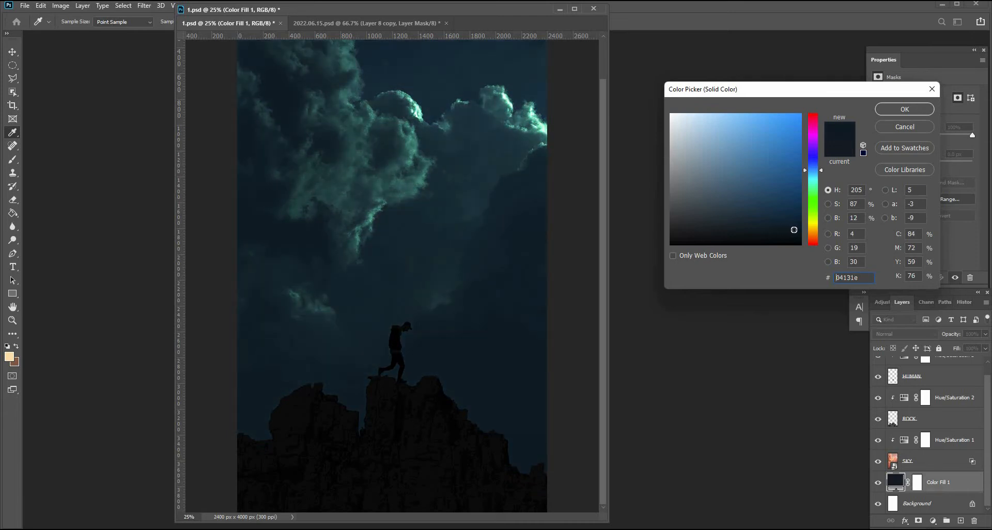
{"action": "left_click_drag", "start_coordinate": [803, 231], "coordinate": [804, 231]}
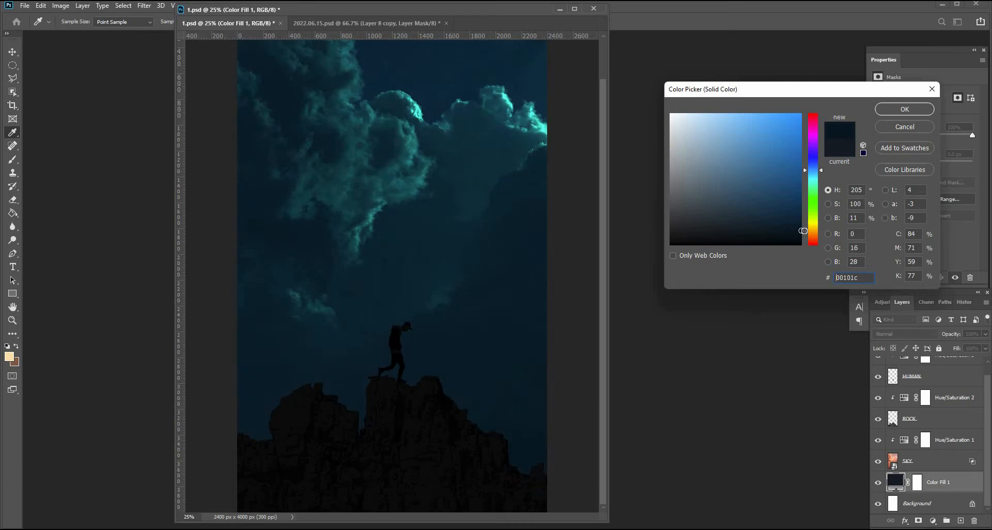
{"action": "left_click", "coordinate": [918, 124]}
Adjust the sky's Hue/Saturation 1 to hue -2, saturation -18 and lightness +26.
{"action": "scroll", "coordinate": [938, 478], "scroll_direction": "up", "scroll_amount": 1}
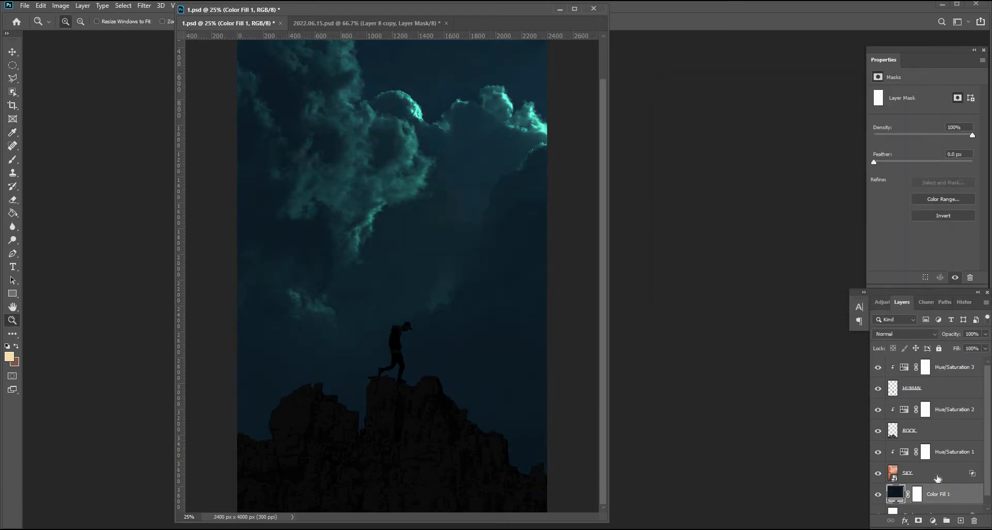
{"action": "left_click", "coordinate": [906, 454]}
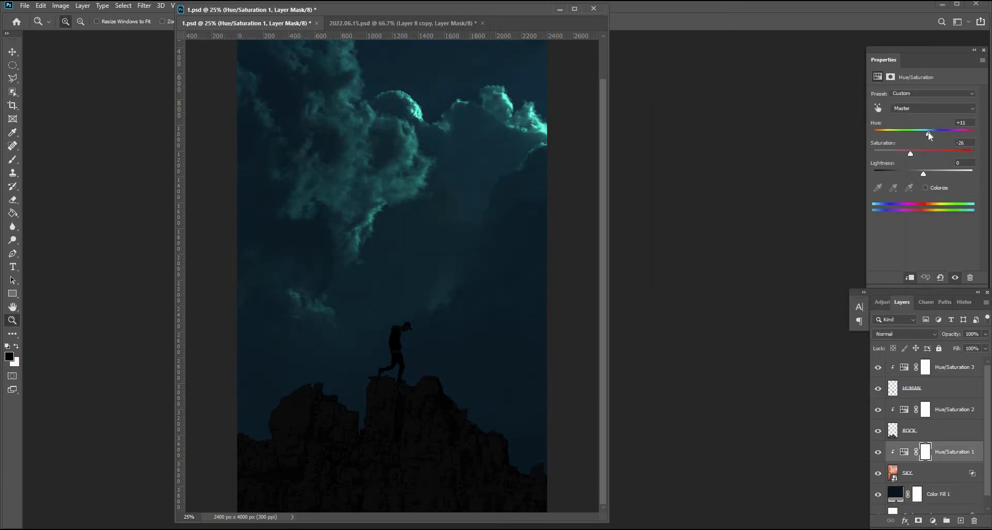
{"action": "left_click_drag", "start_coordinate": [932, 133], "coordinate": [923, 133]}
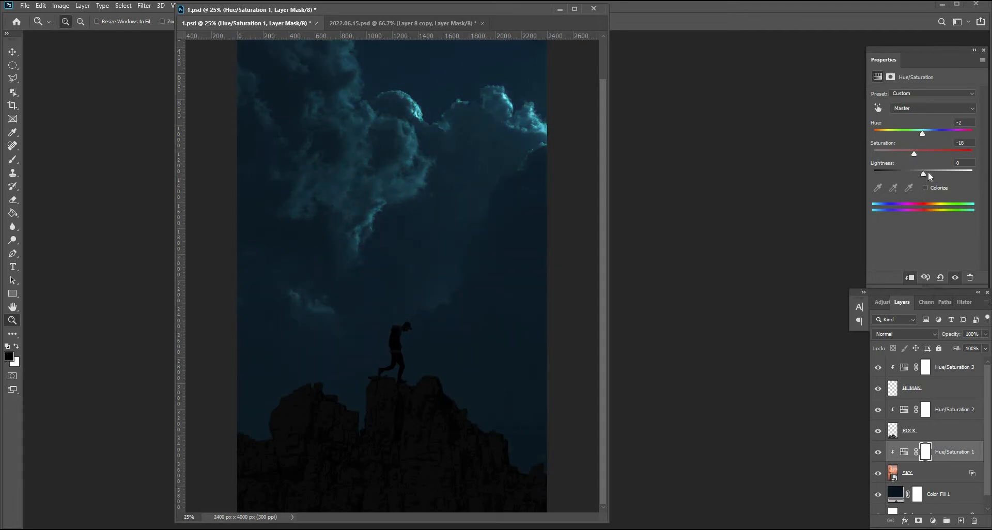
{"action": "left_click_drag", "start_coordinate": [929, 173], "coordinate": [938, 172]}
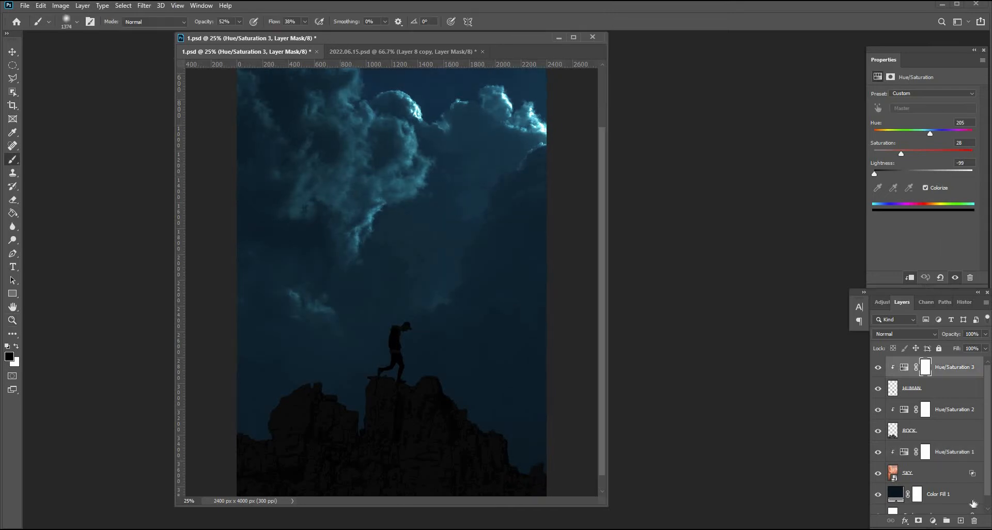
Create a new empty layer at the top of the stack and name it BACK LIGHT.
{"action": "left_click", "coordinate": [961, 521]}
{"action": "double_click", "coordinate": [915, 368]}
{"action": "key", "text": "Caps_Lock"}
{"action": "type", "text": "B"}
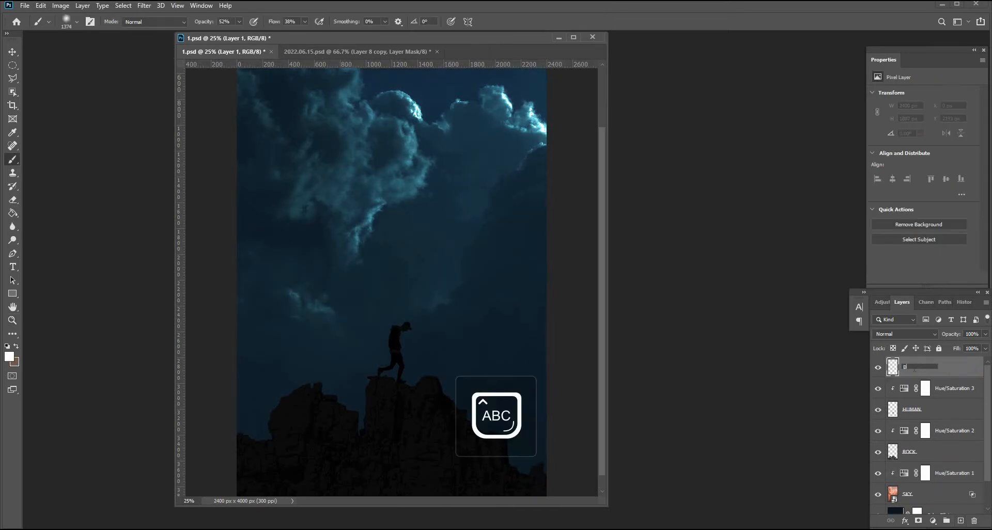
{"action": "type", "text": "ACK LIGHT"}
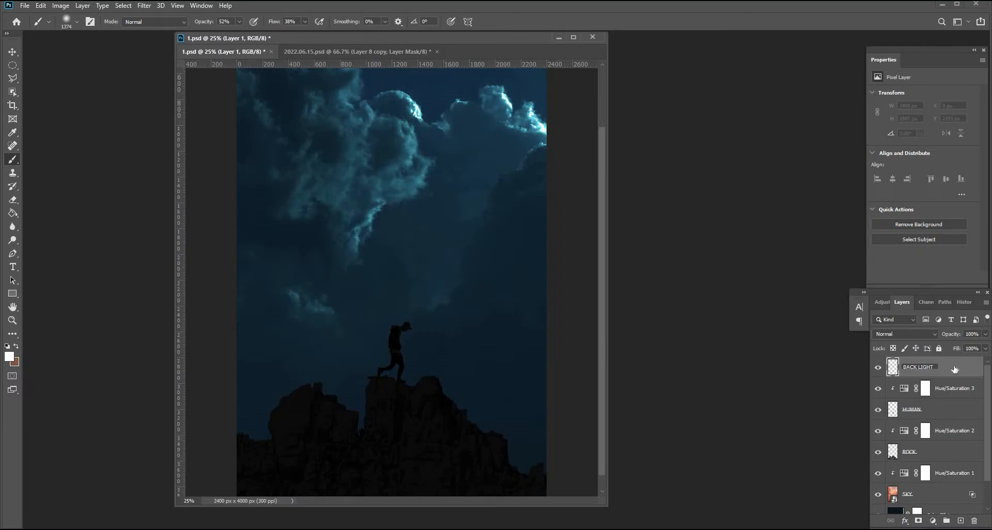
{"action": "key", "text": "Return"}
Set BACK LIGHT's blend mode to Overlay and move it below the ROCK layer.
{"action": "left_click", "coordinate": [915, 333]}
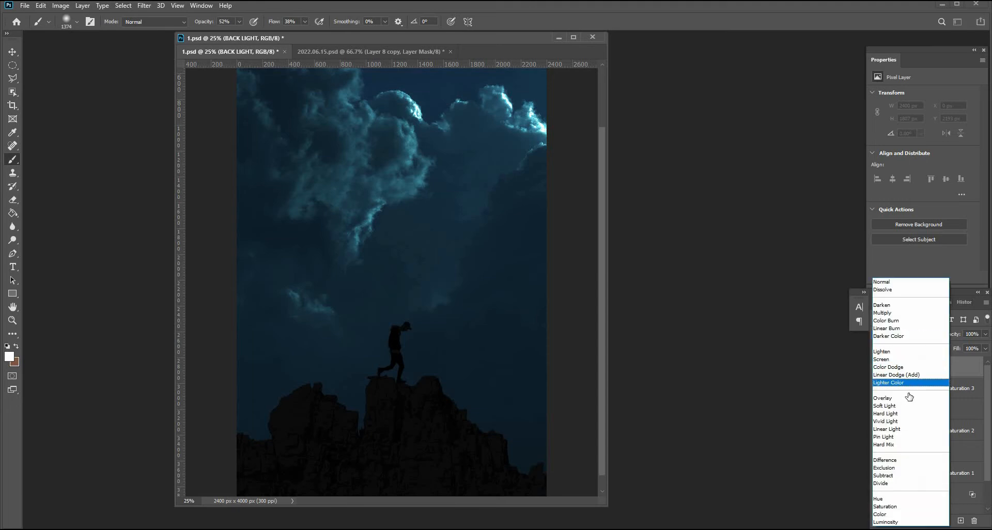
{"action": "left_click", "coordinate": [909, 398]}
{"action": "left_click_drag", "start_coordinate": [942, 374], "coordinate": [941, 457]}
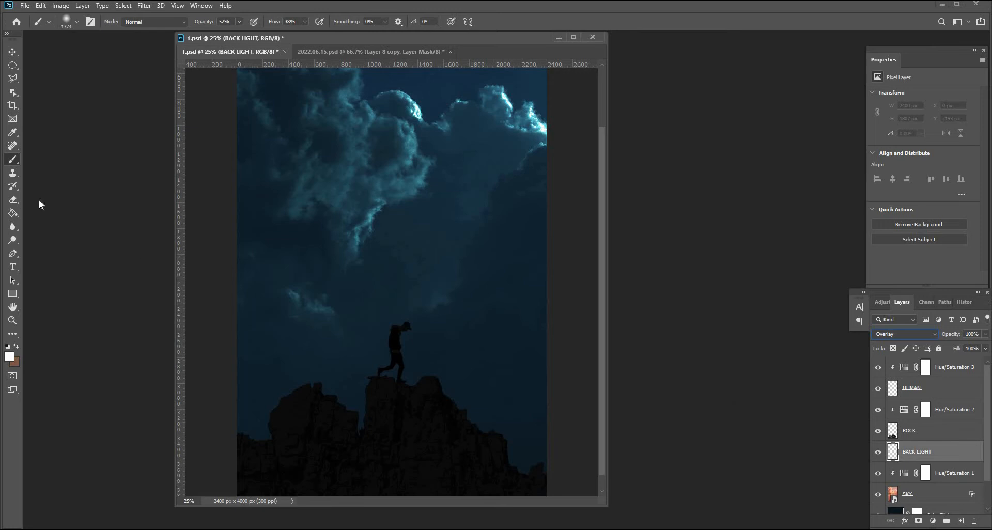
Paint a white glow on BACK LIGHT along the horizon behind the man with the 1374 px soft round brush.
{"action": "left_click", "coordinate": [77, 22]}
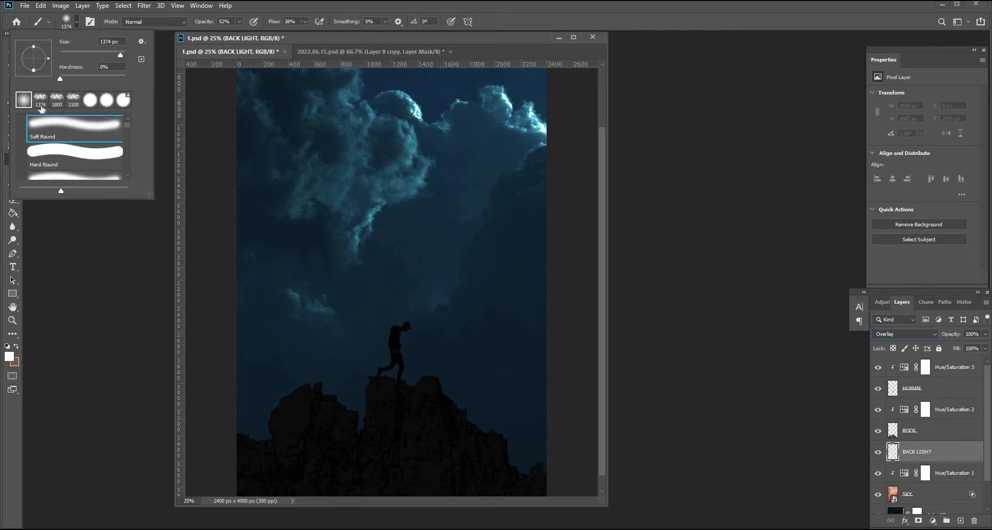
{"action": "left_click", "coordinate": [42, 104]}
{"action": "left_click", "coordinate": [423, 386]}
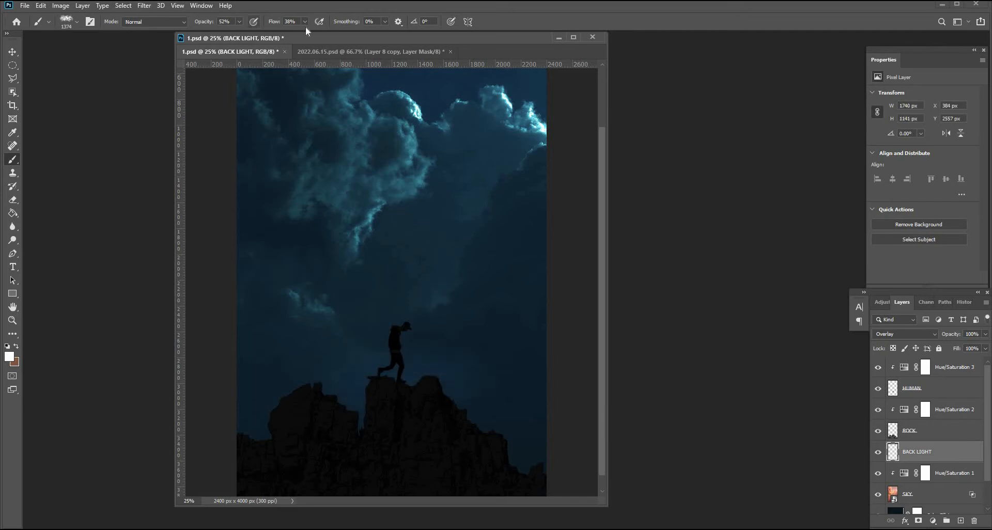
{"action": "left_click", "coordinate": [394, 387]}
{"action": "left_click", "coordinate": [461, 408]}
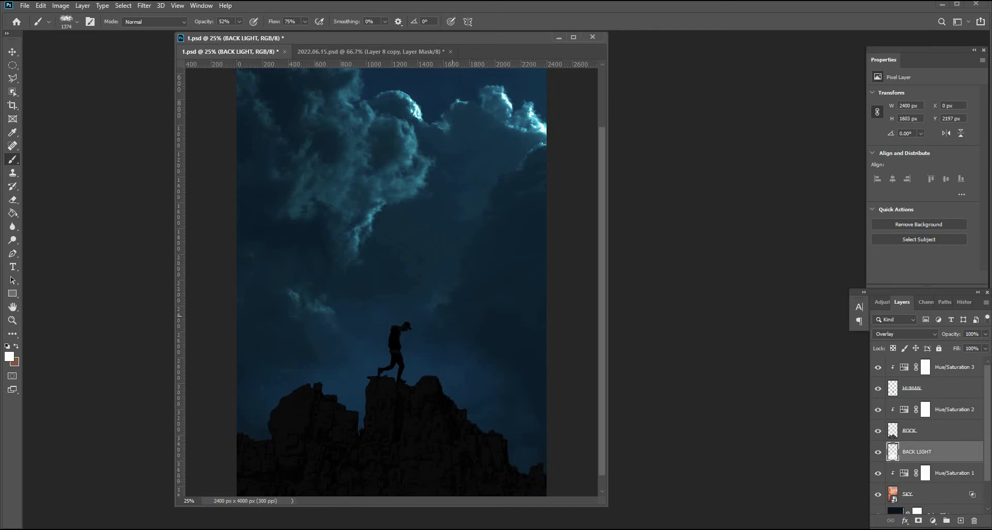
{"action": "left_click", "coordinate": [453, 315]}
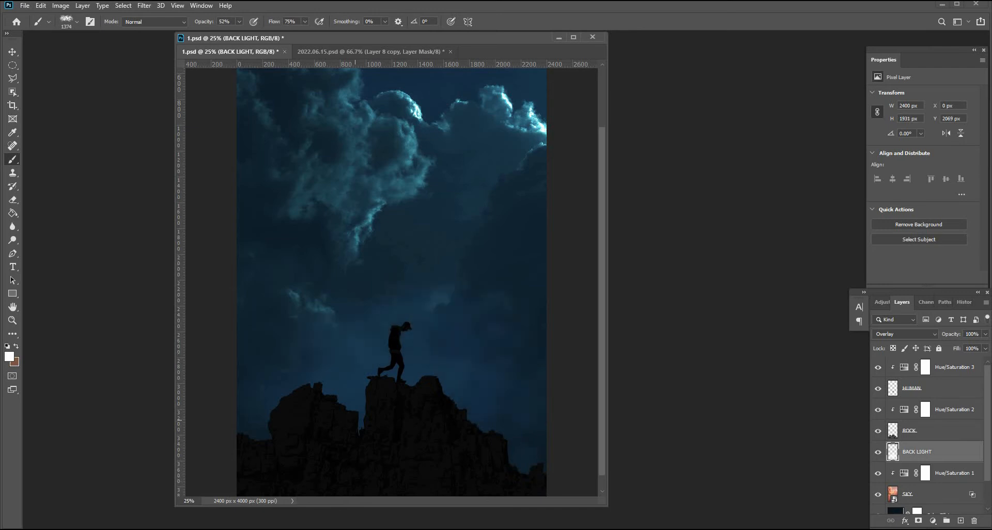
Duplicate the BACK LIGHT layer and erase parts of the copy's glow with a soft round eraser.
{"action": "left_click_drag", "start_coordinate": [936, 455], "coordinate": [960, 521]}
{"action": "left_click", "coordinate": [13, 200]}
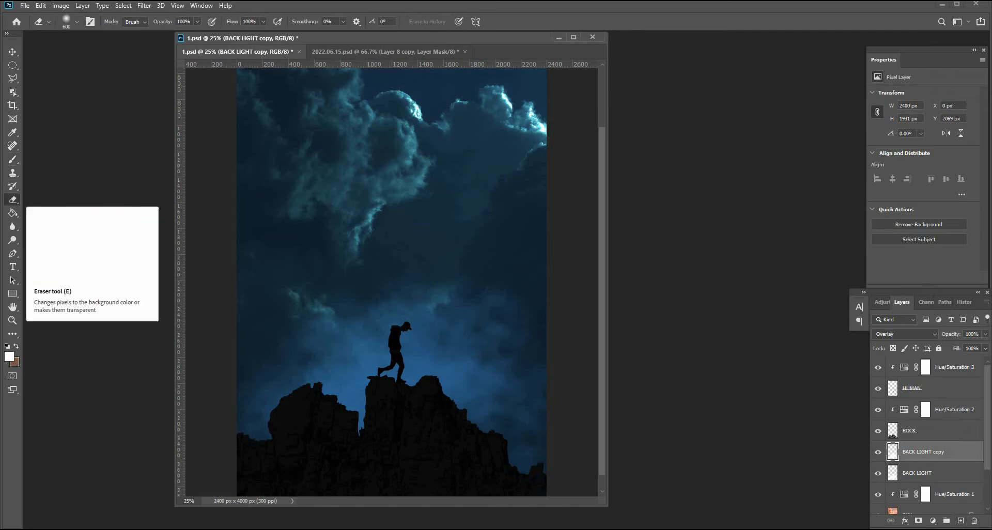
{"action": "left_click", "coordinate": [76, 20]}
{"action": "left_click", "coordinate": [41, 100]}
{"action": "left_click", "coordinate": [473, 329]}
{"action": "left_click", "coordinate": [461, 328]}
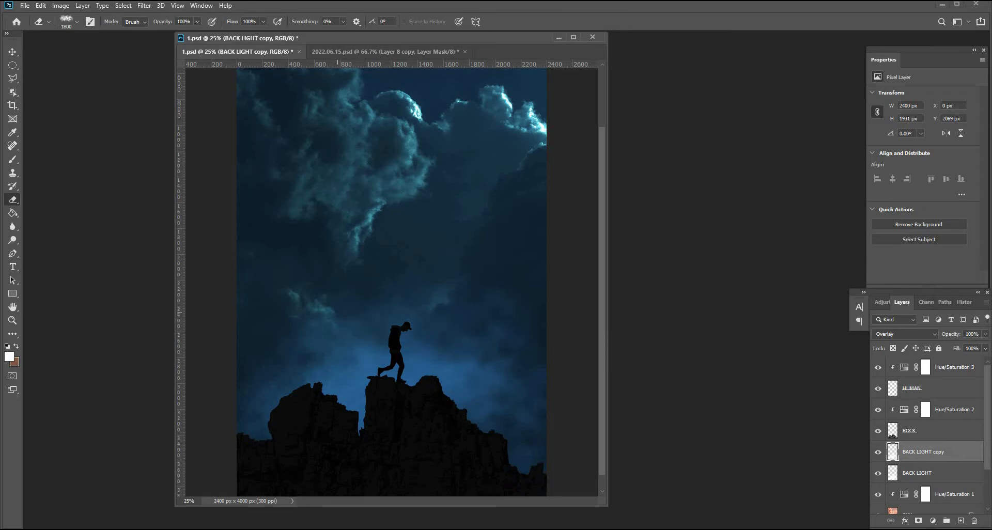
{"action": "key", "text": "ctrl+z"}
{"action": "left_click", "coordinate": [76, 23]}
{"action": "left_click", "coordinate": [460, 326]}
{"action": "left_click", "coordinate": [273, 366]}
{"action": "left_click", "coordinate": [472, 360]}
{"action": "left_click", "coordinate": [502, 385]}
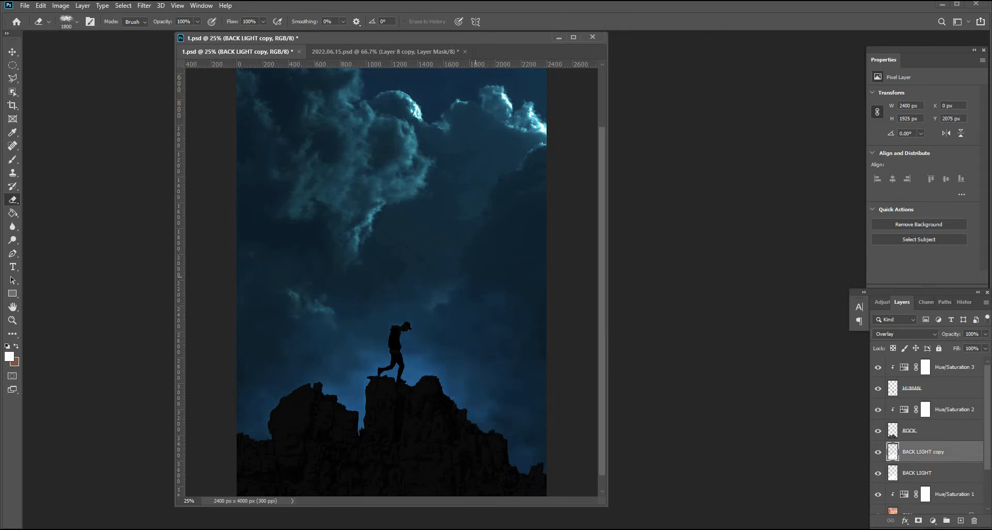
Paint additional white glow into the sky on the original BACK LIGHT layer.
{"action": "left_click", "coordinate": [918, 473]}
{"action": "left_click", "coordinate": [13, 159]}
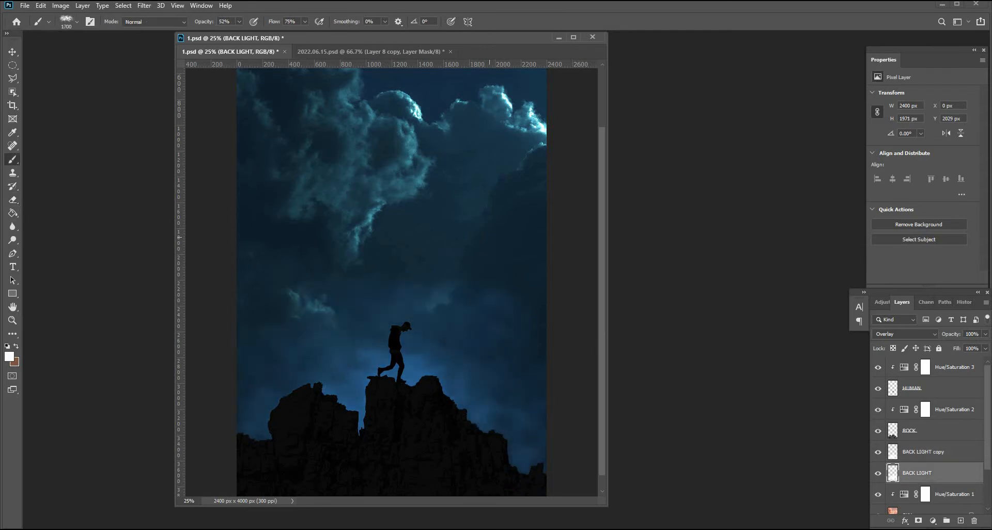
{"action": "left_click", "coordinate": [490, 238]}
{"action": "left_click", "coordinate": [345, 276]}
{"action": "left_click", "coordinate": [391, 210]}
{"action": "scroll", "coordinate": [390, 218], "scroll_direction": "up", "scroll_amount": 3}
{"action": "scroll", "coordinate": [391, 217], "scroll_direction": "down", "scroll_amount": 3}
On BACK LIGHT copy, paint a smaller brighter glow around the man, then erase some of it.
{"action": "left_click", "coordinate": [923, 452]}
{"action": "key", "text": "bracketleft"}
{"action": "key", "text": "bracketleft"}
{"action": "key", "text": "bracketleft"}
{"action": "key", "text": "bracketleft"}
{"action": "key", "text": "bracketleft"}
{"action": "key", "text": "bracketleft"}
{"action": "left_click", "coordinate": [400, 371]}
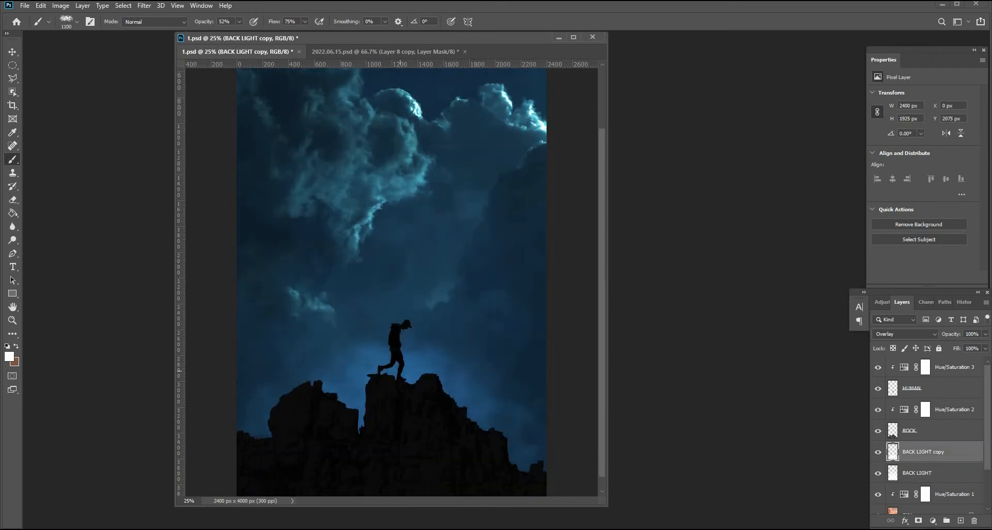
{"action": "left_click", "coordinate": [412, 349]}
{"action": "left_click", "coordinate": [13, 200]}
{"action": "left_click", "coordinate": [553, 315]}
{"action": "left_click", "coordinate": [571, 386]}
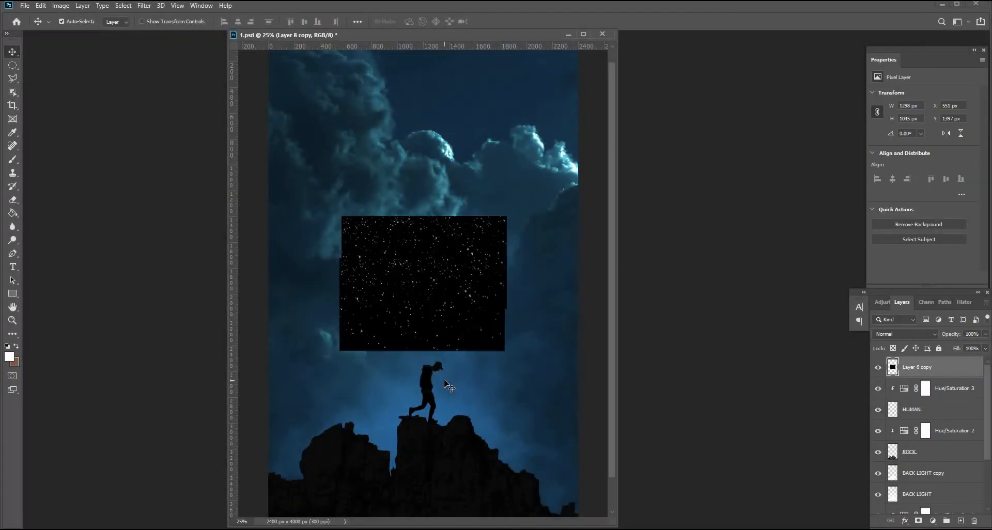
Move and scale the pasted star layer to about 2568 × 2067 px over the sky.
{"action": "left_click_drag", "start_coordinate": [469, 306], "coordinate": [424, 347]}
{"action": "key", "text": "ctrl+t"}
{"action": "left_click_drag", "start_coordinate": [461, 257], "coordinate": [599, 149]}
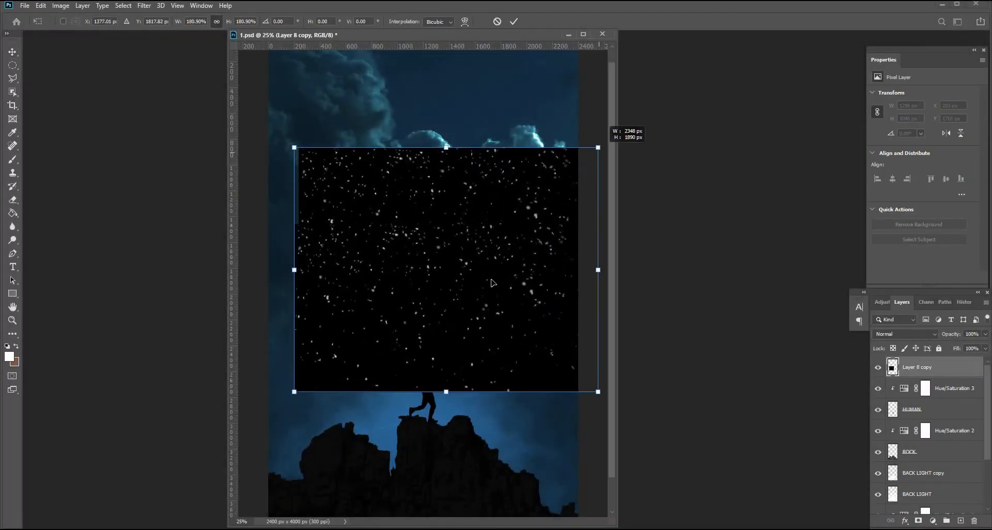
{"action": "left_click_drag", "start_coordinate": [504, 250], "coordinate": [480, 300]}
{"action": "left_click_drag", "start_coordinate": [577, 200], "coordinate": [613, 162]}
{"action": "left_click_drag", "start_coordinate": [500, 271], "coordinate": [480, 293]}
{"action": "key", "text": "Return"}
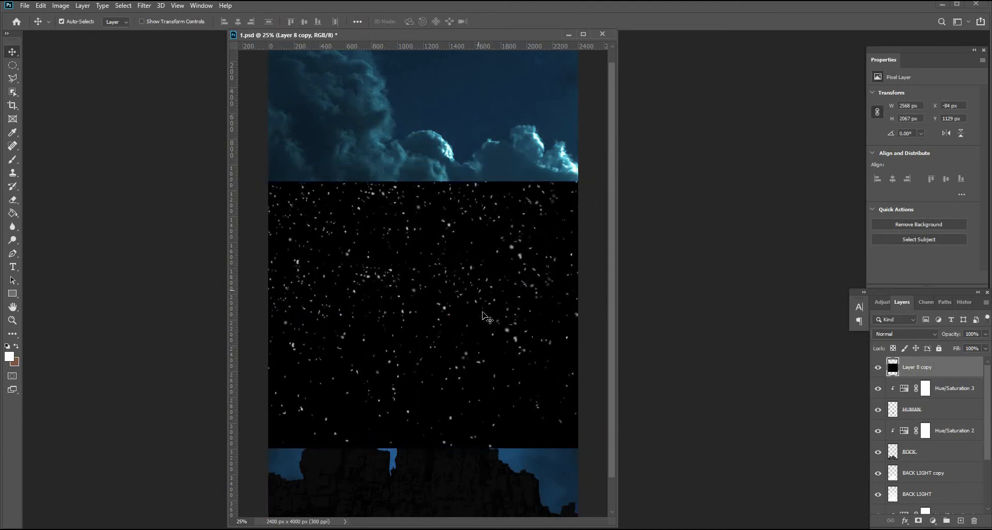
Duplicate the star layer to cover the top of the canvas and merge both star layers.
{"action": "left_click_drag", "start_coordinate": [476, 254], "coordinate": [479, 89]}
{"action": "left_click_drag", "start_coordinate": [927, 388], "coordinate": [927, 395]}
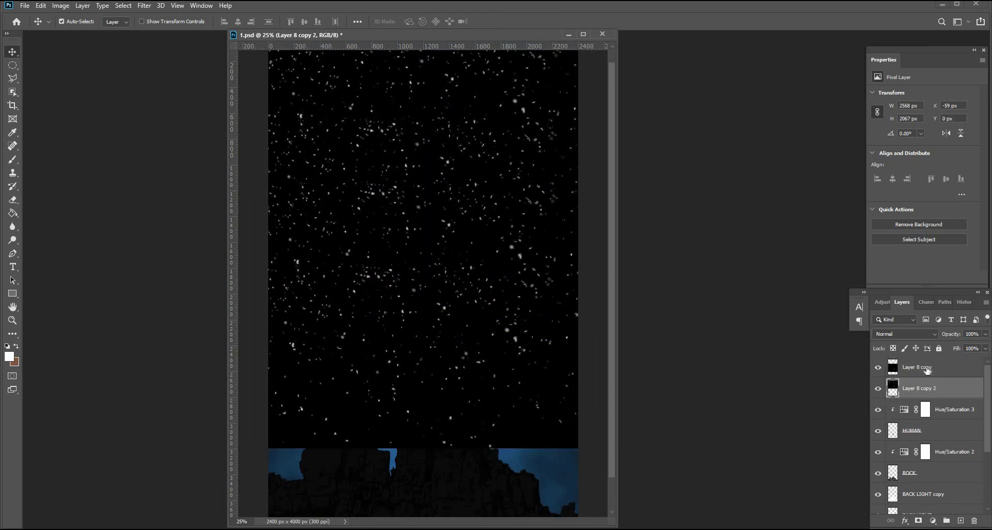
{"action": "left_click", "coordinate": [931, 368], "text": "shift"}
{"action": "right_click", "coordinate": [929, 389]}
{"action": "left_click", "coordinate": [817, 401]}
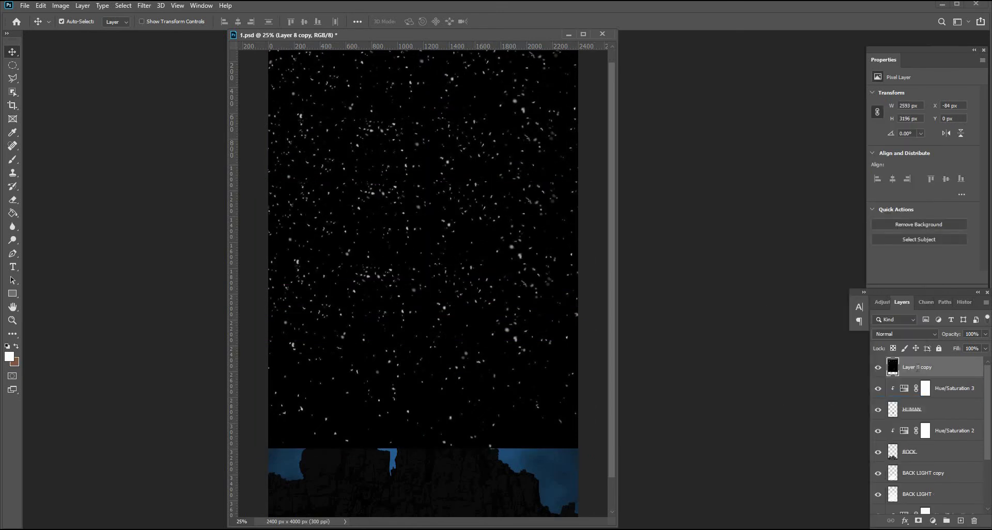
Rename the merged star layer SNOW and set its blend mode to Color Dodge.
{"action": "double_click", "coordinate": [918, 367]}
{"action": "key", "text": "BackSpace"}
{"action": "key", "text": "Caps_Lock"}
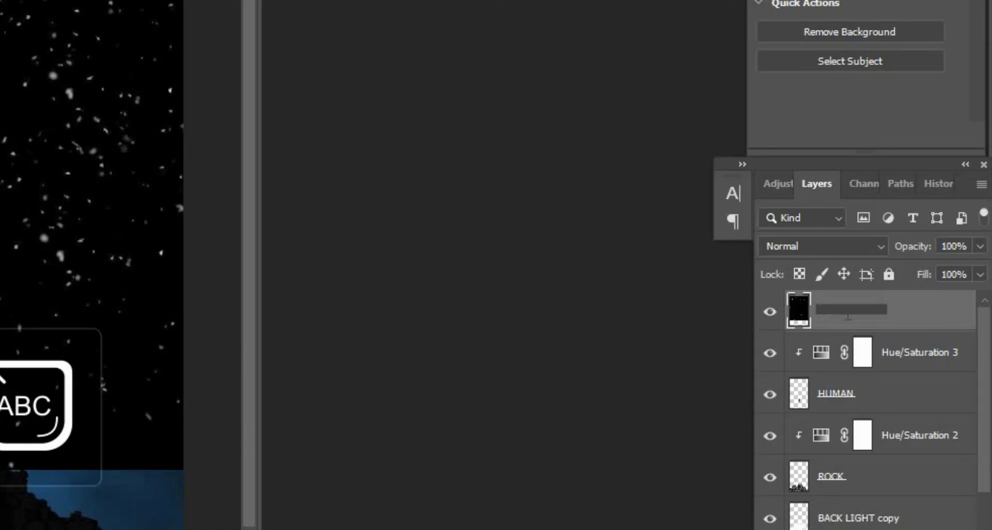
{"action": "type", "text": "SNOW"}
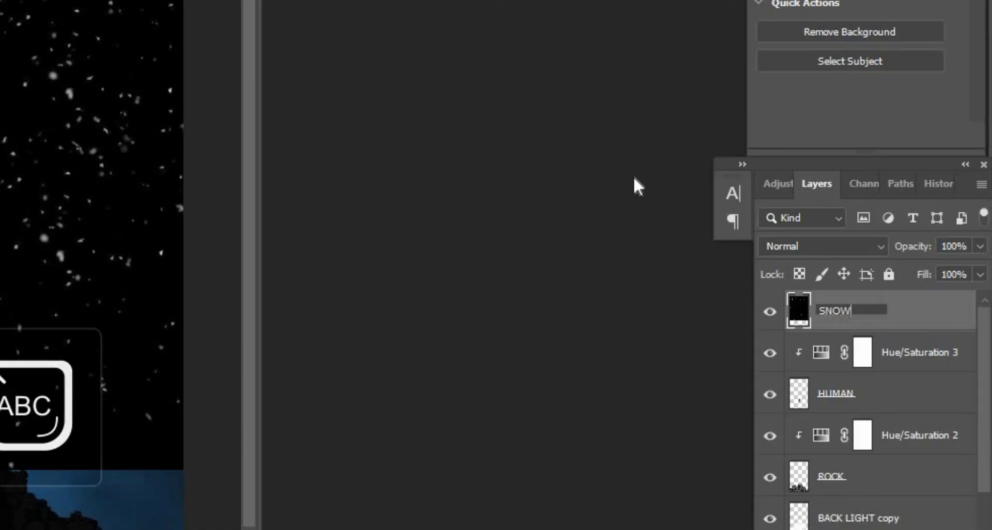
{"action": "left_click", "coordinate": [822, 246]}
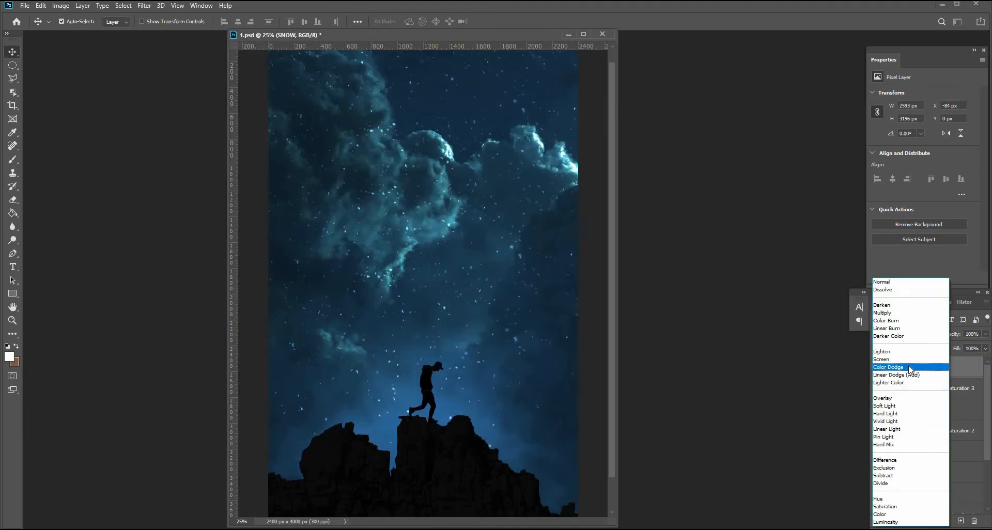
{"action": "left_click", "coordinate": [903, 367]}
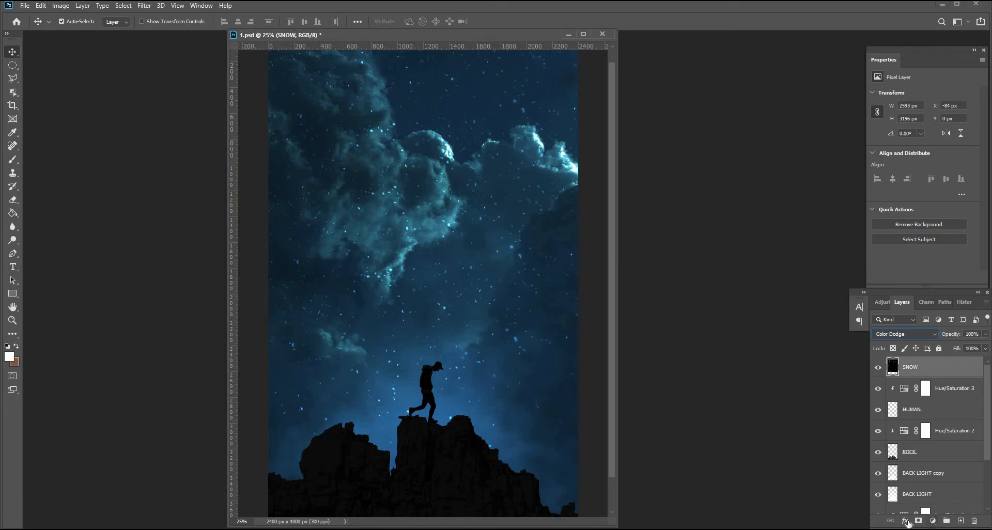
Add an inverted mask to SNOW and paint white to reveal the stars around the man and lower sky.
{"action": "left_click", "coordinate": [918, 521]}
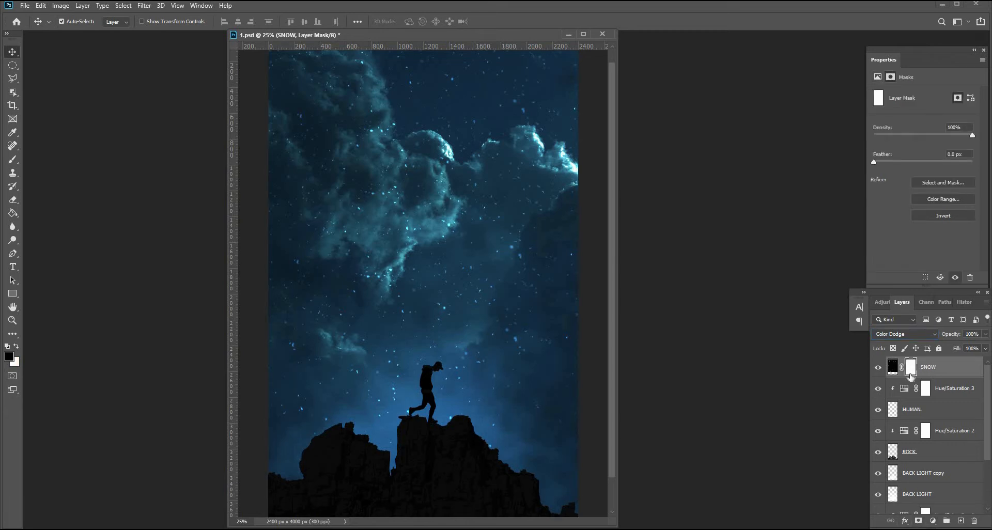
{"action": "key", "text": "ctrl+i"}
{"action": "key", "text": "b"}
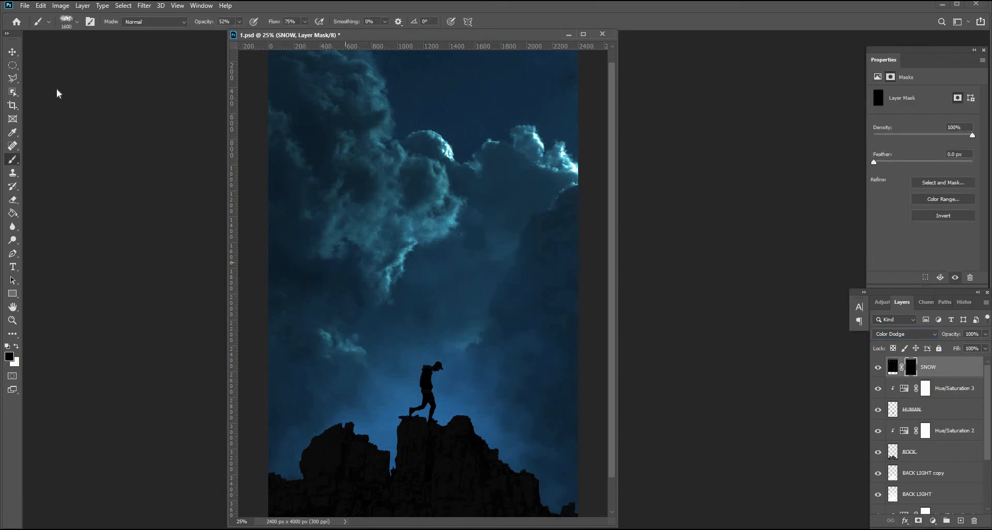
{"action": "left_click", "coordinate": [76, 21]}
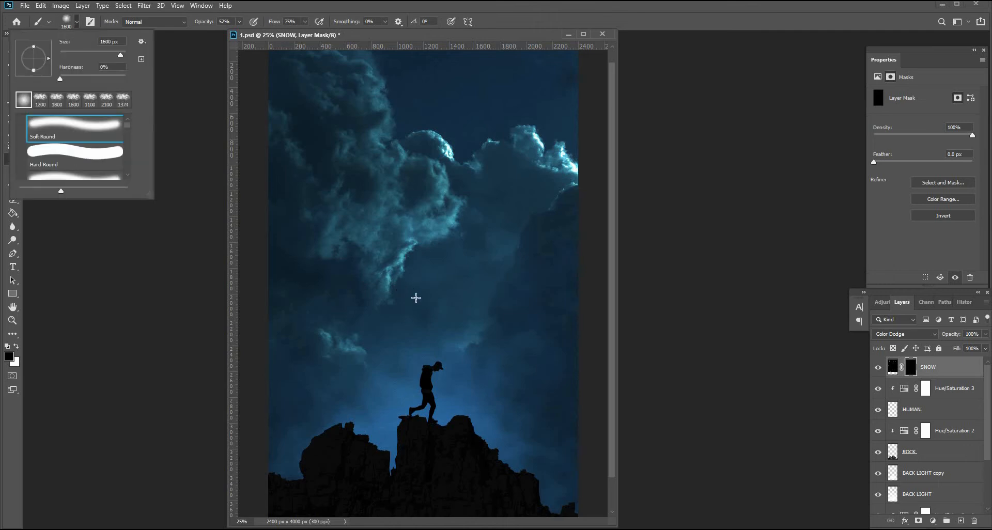
{"action": "left_click", "coordinate": [492, 331]}
{"action": "key", "text": "bracketleft"}
{"action": "key", "text": "x"}
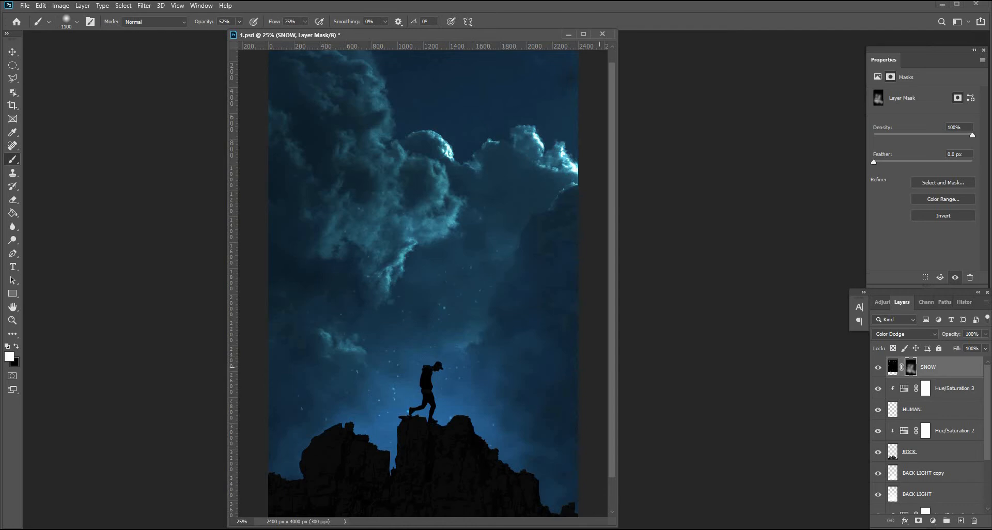
{"action": "scroll", "coordinate": [423, 283], "scroll_direction": "down", "scroll_amount": 1}
{"action": "key", "text": "x"}
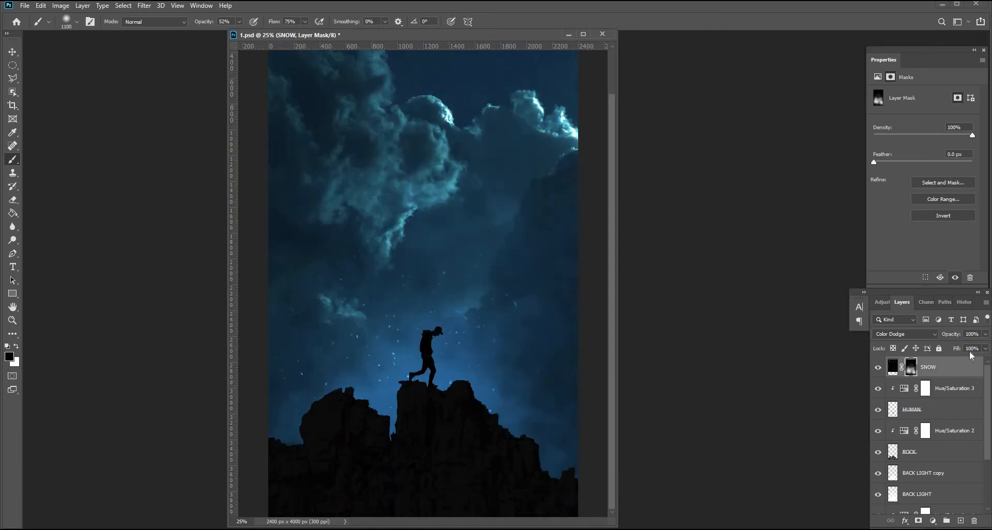
Add a new layer named FOG and switch the foreground colour to white.
{"action": "left_click", "coordinate": [961, 522]}
{"action": "key", "text": "x"}
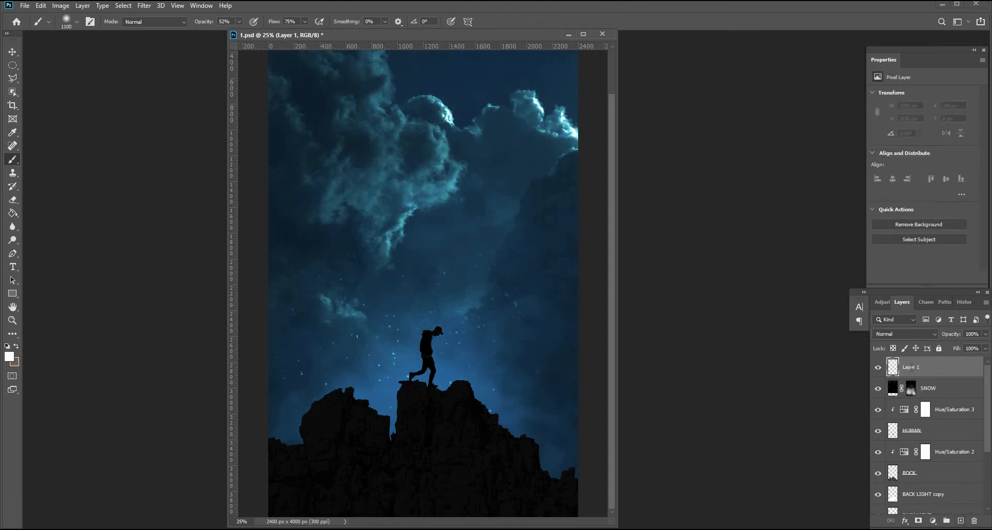
{"action": "double_click", "coordinate": [911, 368]}
{"action": "type", "text": "FOG"}
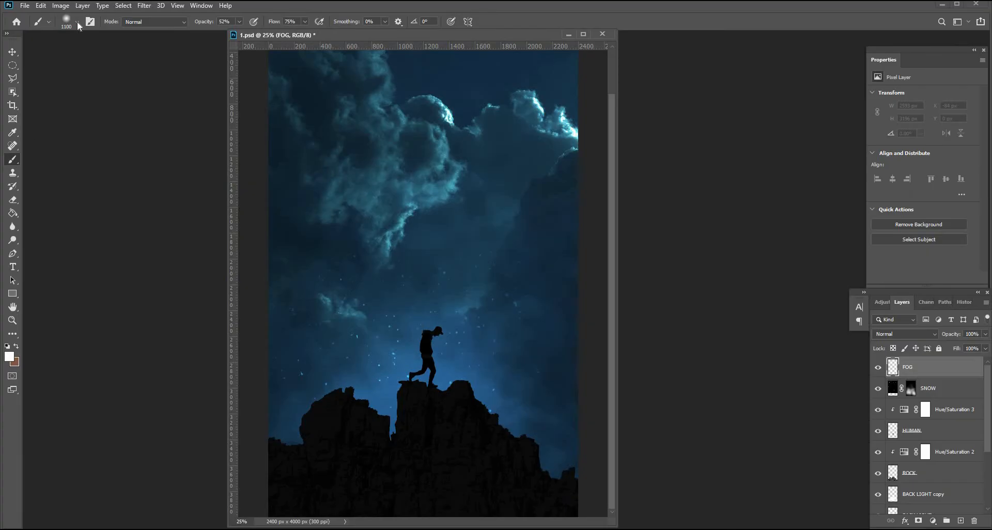
Stamp soft fog across the sky around the man with a large cloud brush at 25% opacity and 17% flow.
{"action": "left_click", "coordinate": [76, 21]}
{"action": "left_click", "coordinate": [40, 100]}
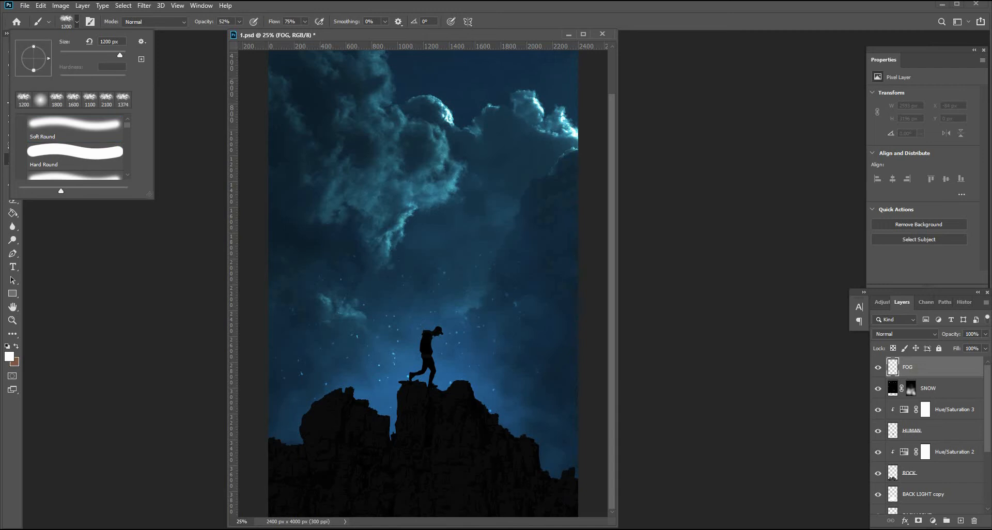
{"action": "left_click", "coordinate": [438, 327]}
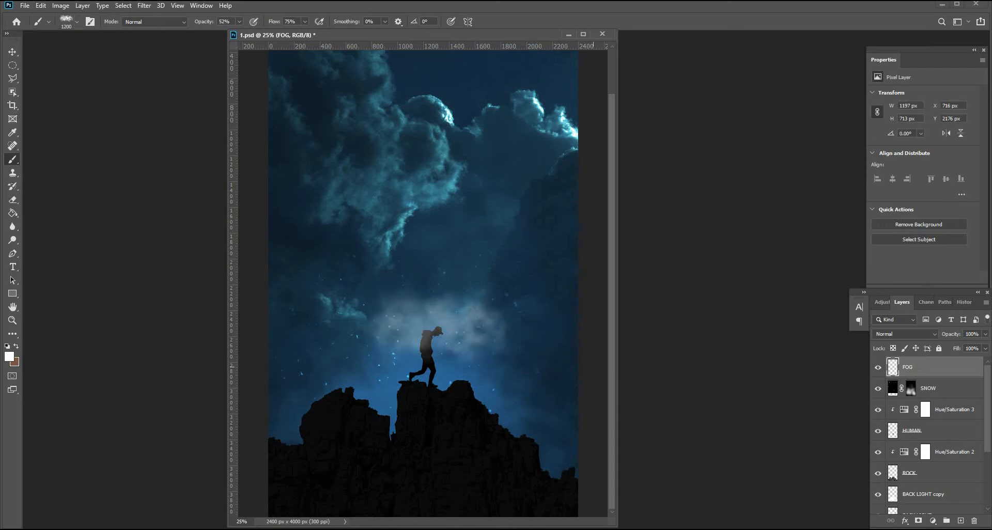
{"action": "key", "text": "ctrl+z"}
{"action": "left_click", "coordinate": [219, 33]}
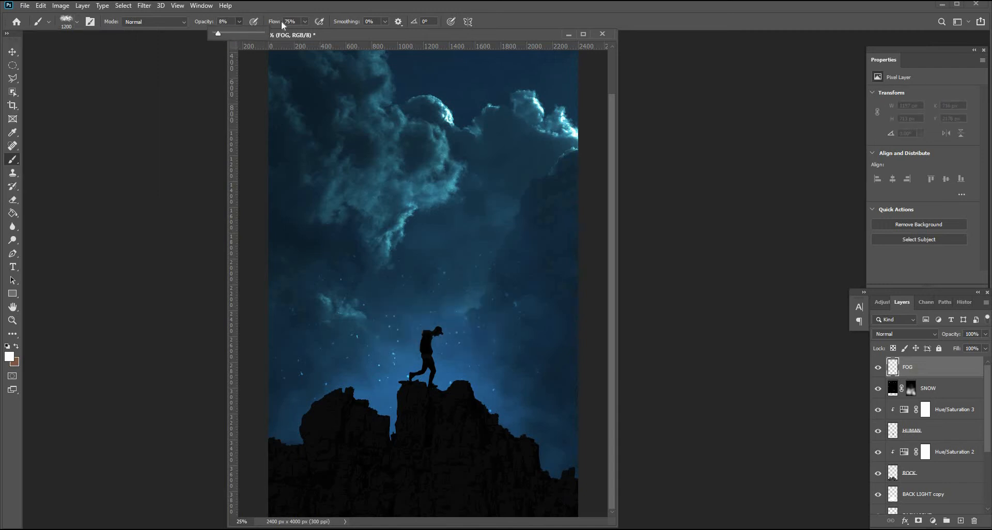
{"action": "left_click_drag", "start_coordinate": [305, 22], "coordinate": [278, 36]}
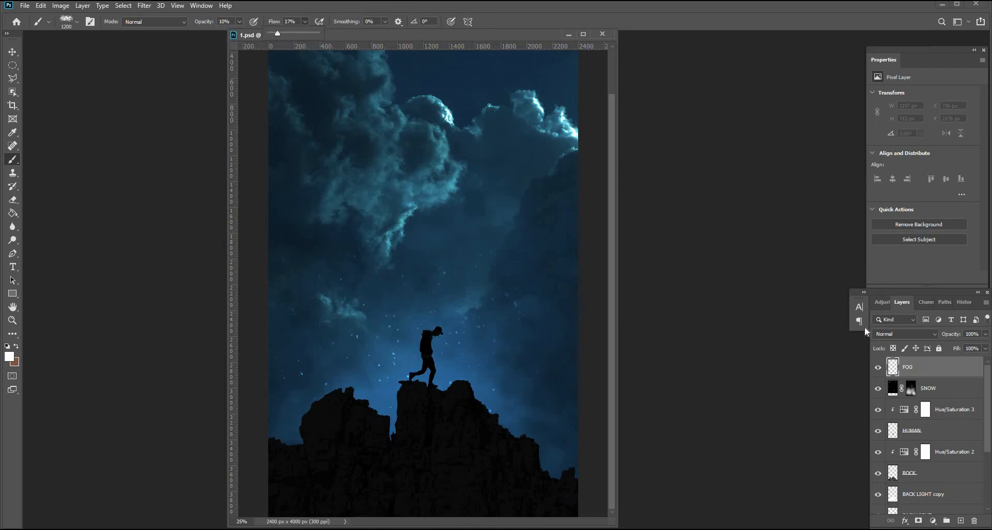
{"action": "left_click", "coordinate": [437, 350]}
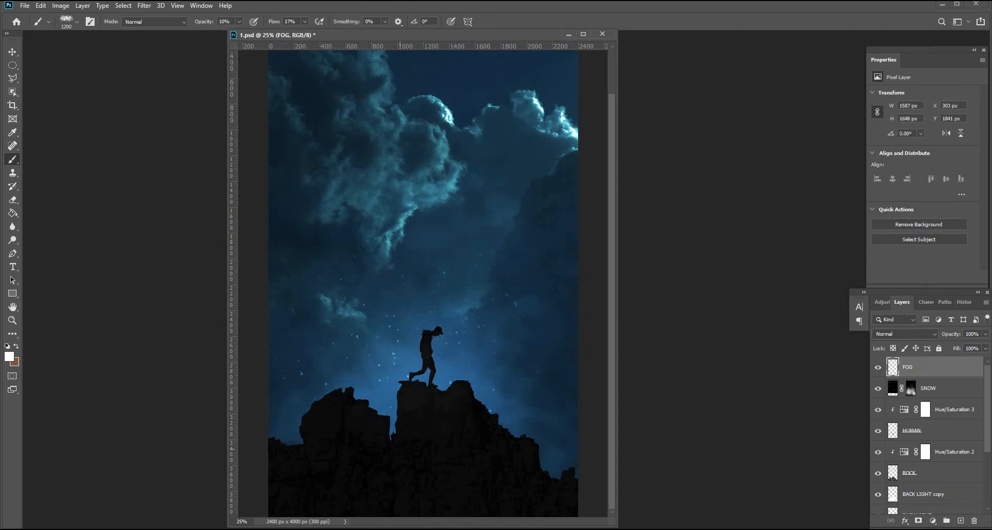
{"action": "left_click", "coordinate": [240, 22]}
{"action": "left_click", "coordinate": [462, 368]}
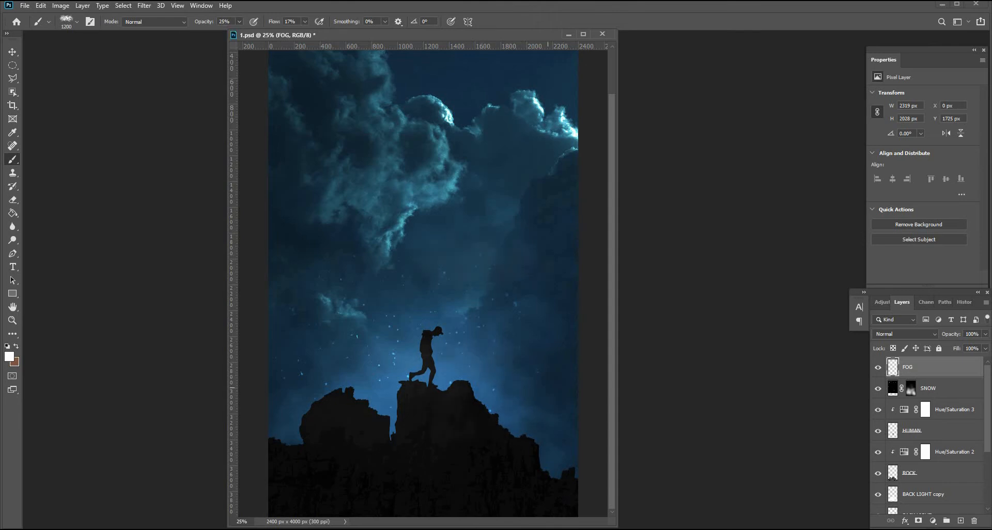
{"action": "left_click", "coordinate": [437, 420]}
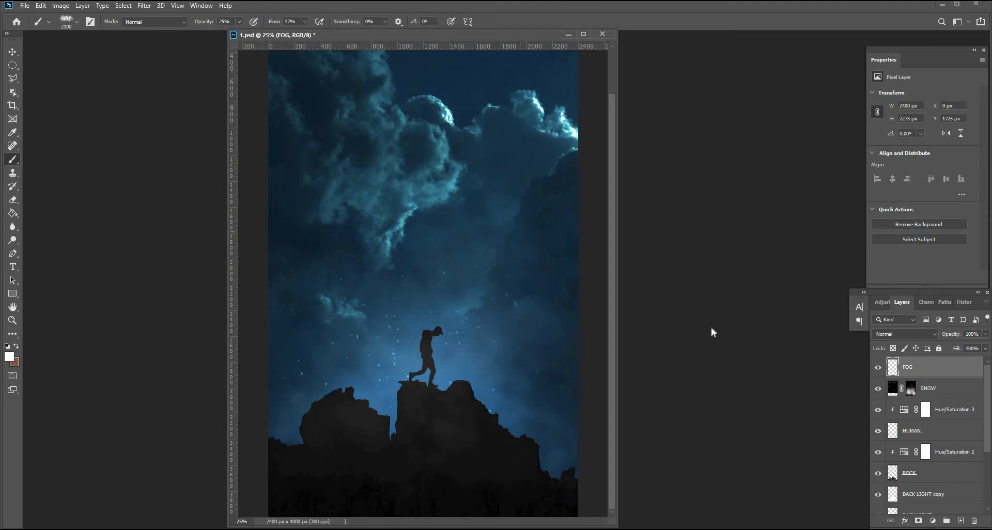
{"action": "left_click", "coordinate": [542, 351]}
Create another new layer and name it MOON.
{"action": "key", "text": "v"}
{"action": "left_click", "coordinate": [960, 521]}
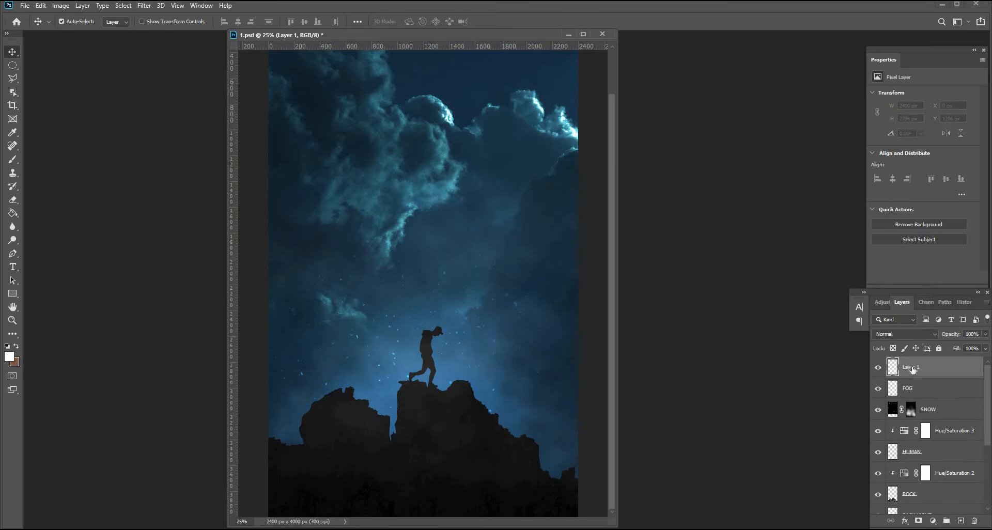
{"action": "double_click", "coordinate": [913, 368]}
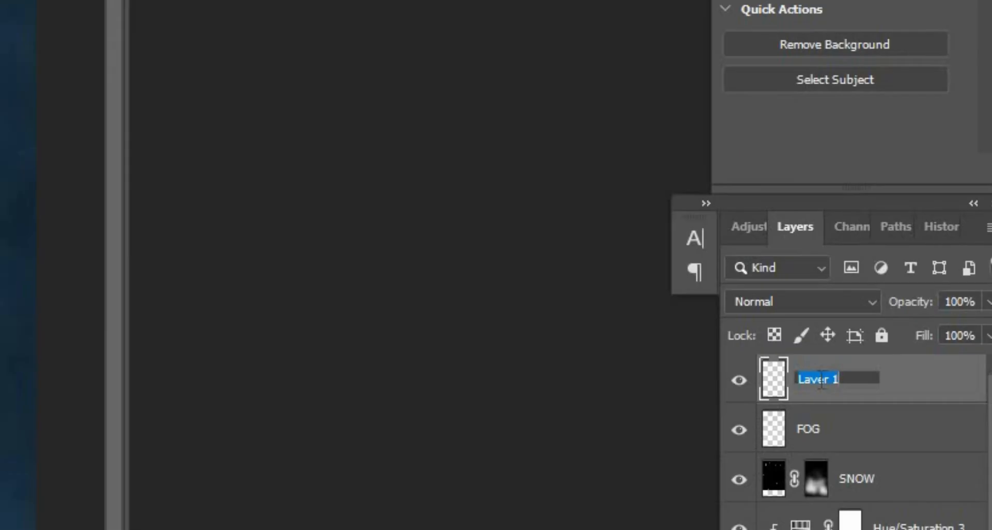
{"action": "type", "text": "MOON"}
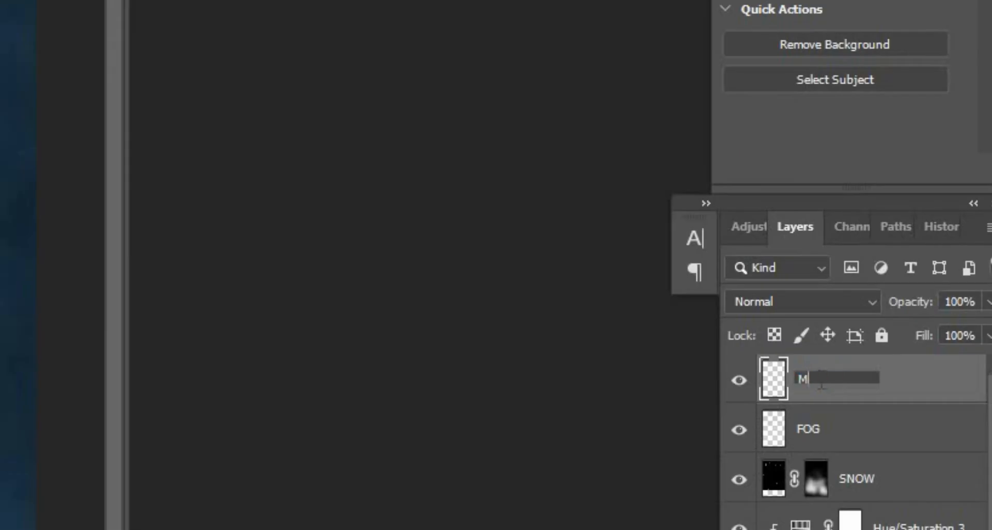
{"action": "left_click", "coordinate": [847, 411]}
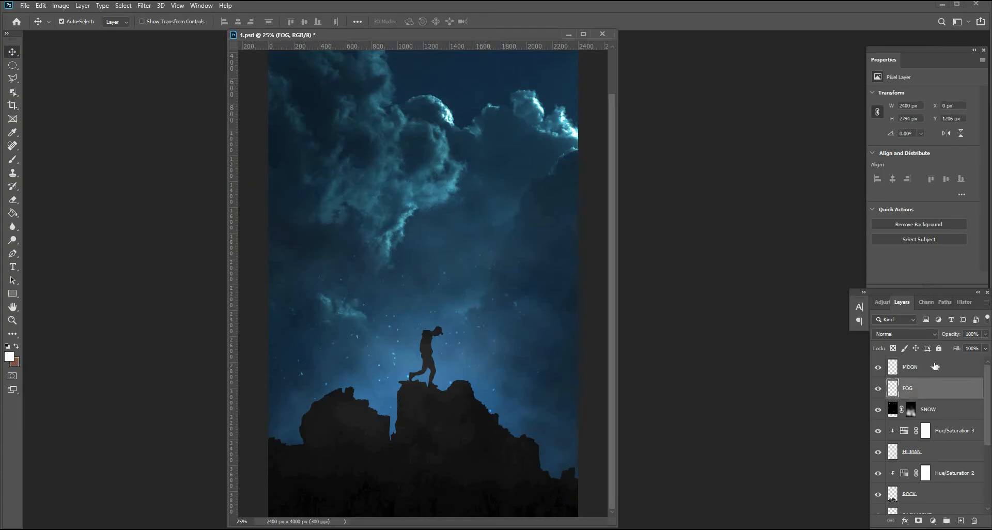
Make a white dot about 100 px wide high in the sky and erase part of it into a crescent moon.
{"action": "left_click", "coordinate": [936, 366]}
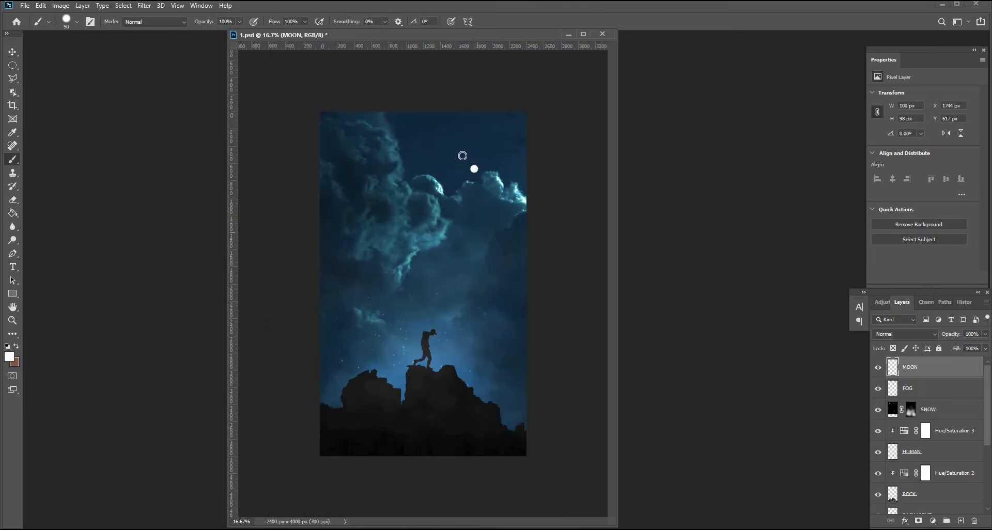
{"action": "left_click_drag", "start_coordinate": [528, 136], "coordinate": [527, 135]}
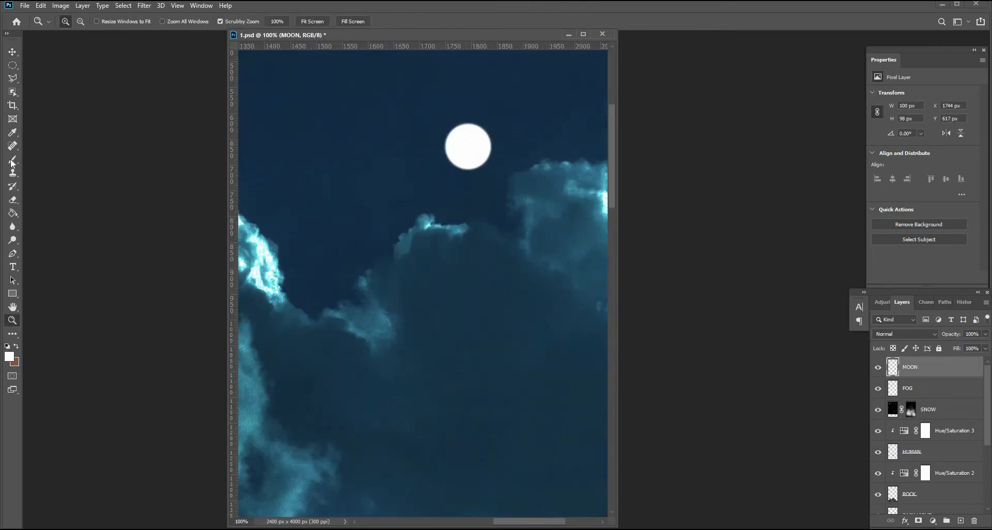
{"action": "left_click", "coordinate": [12, 200]}
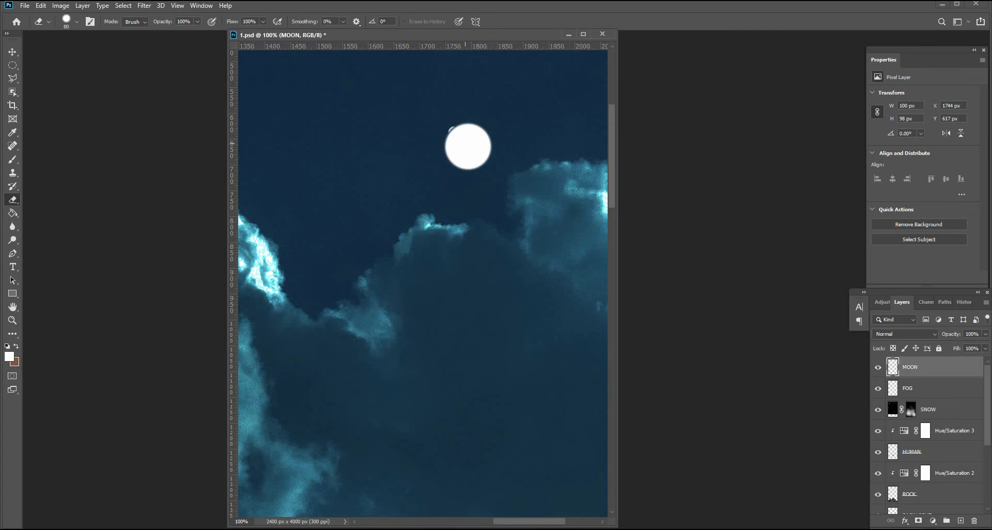
{"action": "left_click", "coordinate": [464, 142]}
{"action": "left_click", "coordinate": [464, 142]}
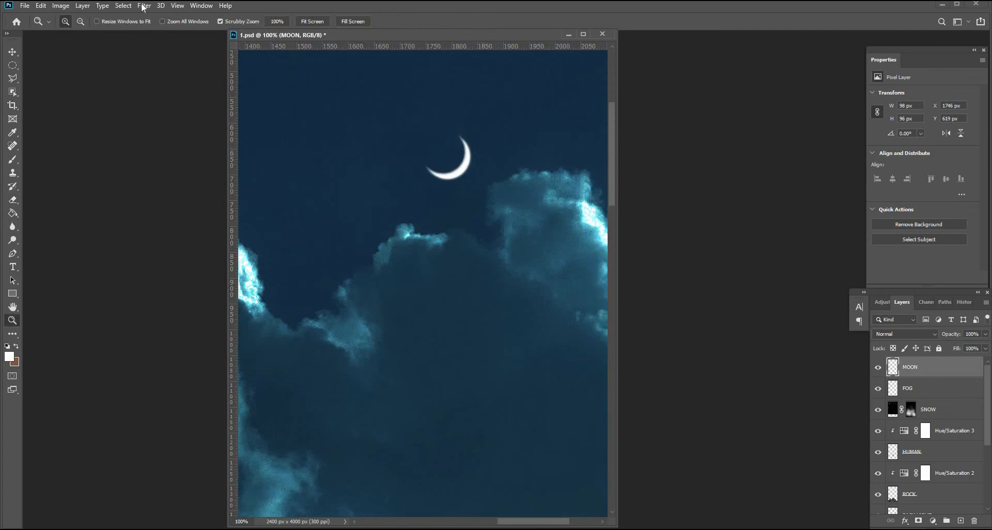
Apply a slight Gaussian Blur to the crescent moon.
{"action": "left_click", "coordinate": [144, 5]}
{"action": "mouse_move", "coordinate": [250, 123]}
{"action": "left_click", "coordinate": [298, 162]}
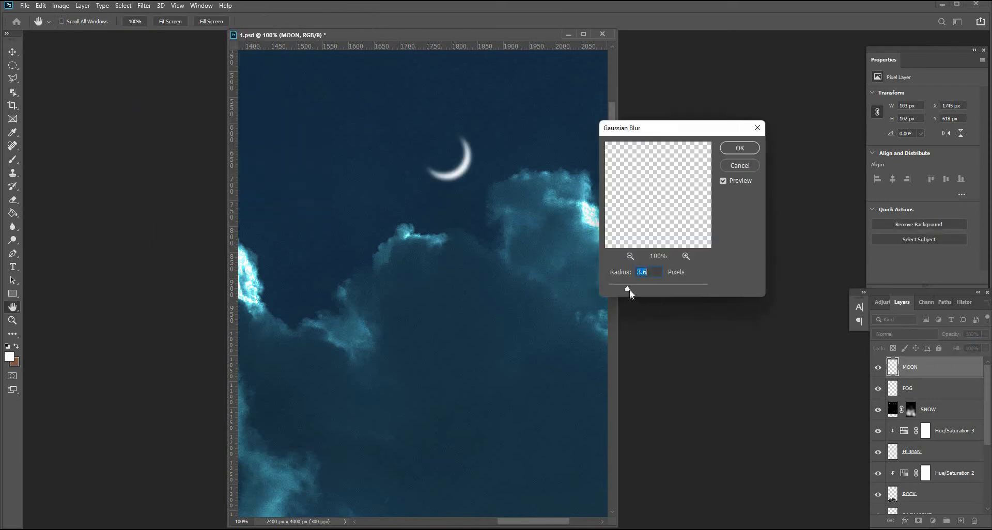
{"action": "left_click", "coordinate": [611, 290]}
{"action": "left_click", "coordinate": [607, 289]}
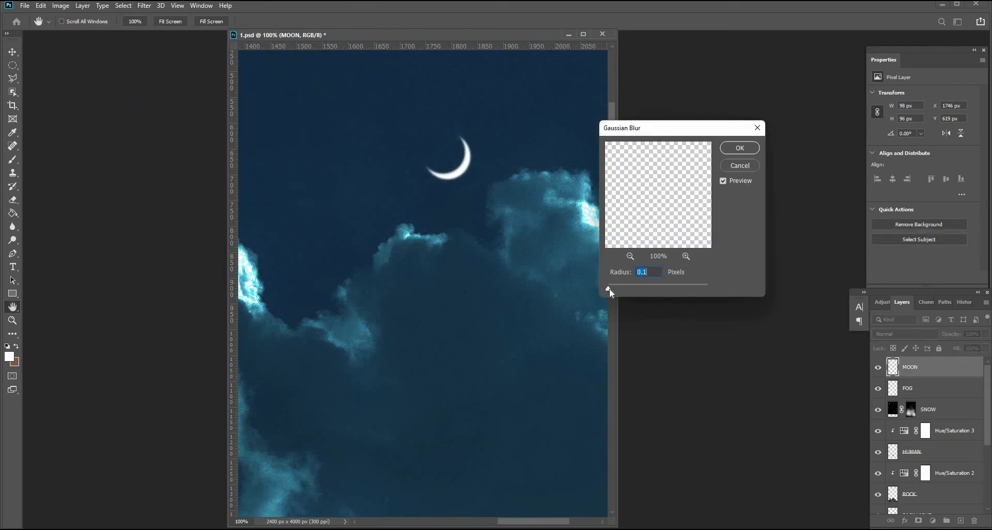
{"action": "left_click_drag", "start_coordinate": [608, 289], "coordinate": [621, 282]}
{"action": "left_click", "coordinate": [730, 147]}
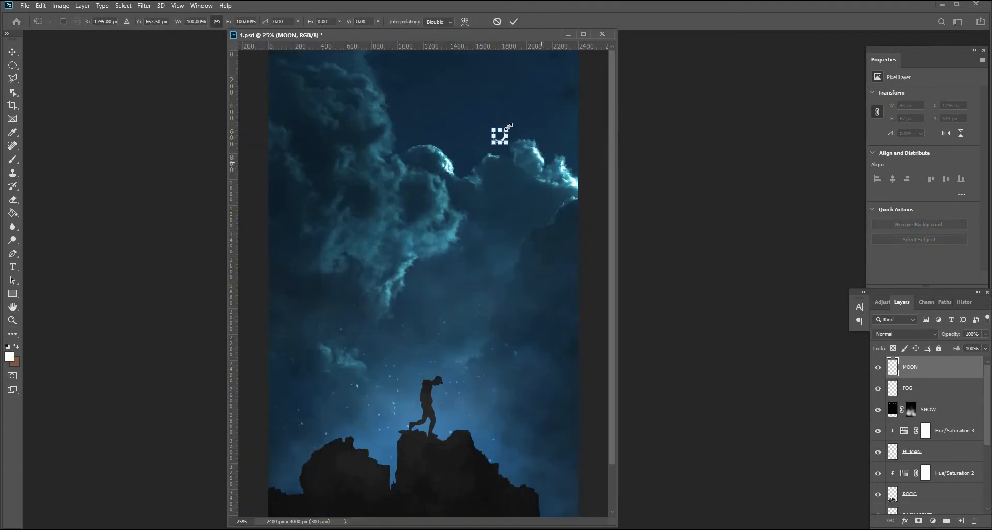
Scale the crescent moon down to about 78 px wide.
{"action": "left_click_drag", "start_coordinate": [507, 129], "coordinate": [500, 130]}
{"action": "key", "text": "Return"}
{"action": "left_click", "coordinate": [500, 136]}
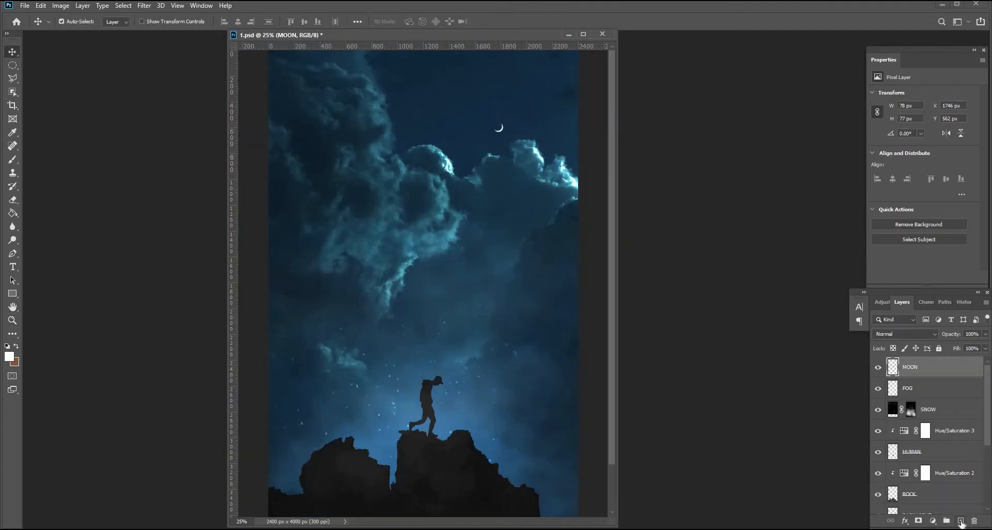
Add a new layer above the moon named MOON GLOW.
{"action": "left_click", "coordinate": [961, 521]}
{"action": "double_click", "coordinate": [910, 366]}
{"action": "type", "text": "MOON GLOW"}
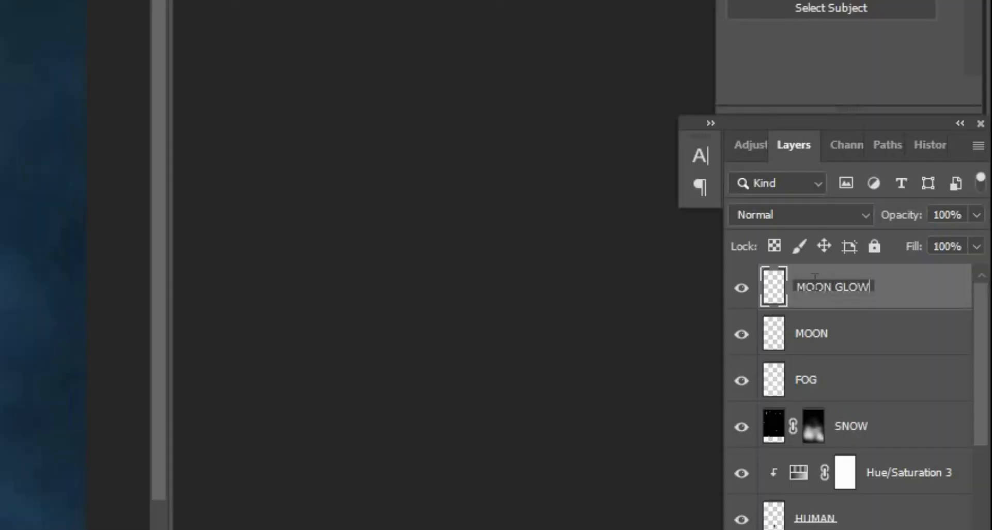
{"action": "key", "text": "Return"}
Paint a white glow over the moon with a 300 px soft brush at 26% opacity, 33% flow, in Overlay mode.
{"action": "key", "text": "b"}
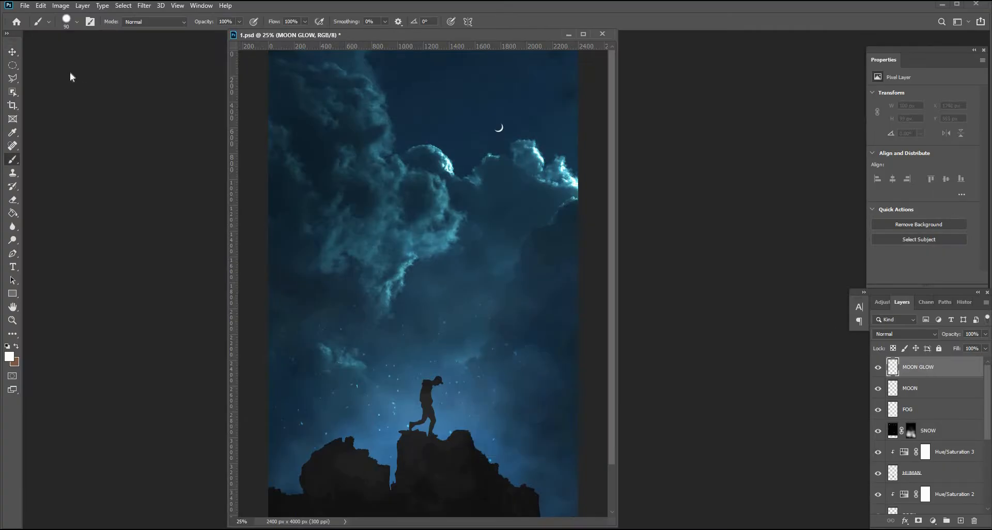
{"action": "left_click", "coordinate": [76, 22]}
{"action": "left_click", "coordinate": [65, 80]}
{"action": "left_click", "coordinate": [200, 98]}
{"action": "left_click_drag", "start_coordinate": [239, 22], "coordinate": [204, 36]}
{"action": "left_click_drag", "start_coordinate": [305, 22], "coordinate": [273, 35]}
{"action": "left_click", "coordinate": [905, 334]}
{"action": "left_click", "coordinate": [910, 404]}
{"action": "key", "text": "bracketright"}
{"action": "left_click", "coordinate": [492, 119]}
{"action": "key", "text": "bracketright"}
{"action": "key", "text": "bracketright"}
{"action": "key", "text": "bracketright"}
{"action": "key", "text": "bracketright"}
{"action": "key", "text": "bracketright"}
{"action": "key", "text": "bracketright"}
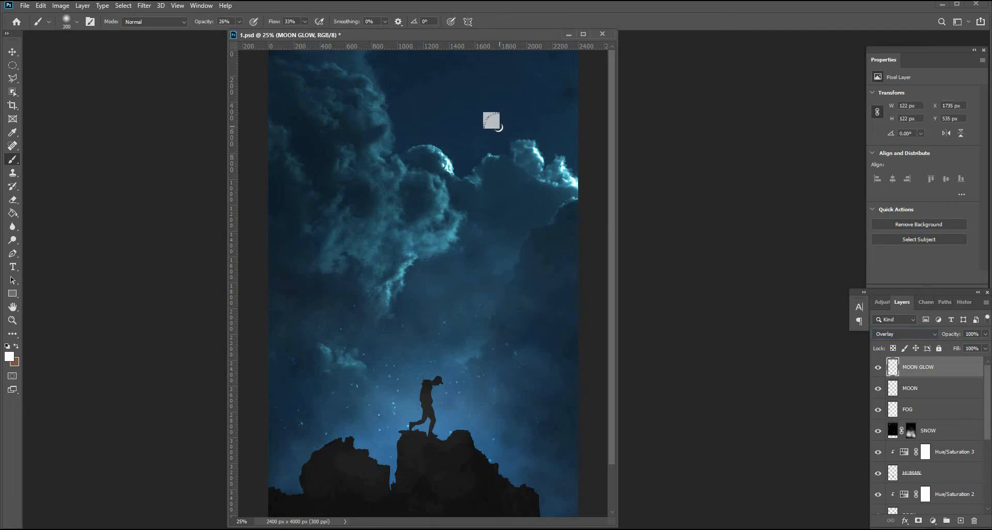
{"action": "left_click", "coordinate": [492, 119]}
Set MOON GLOW's blend mode to Color Dodge and its opacity to 15%.
{"action": "left_click", "coordinate": [902, 337]}
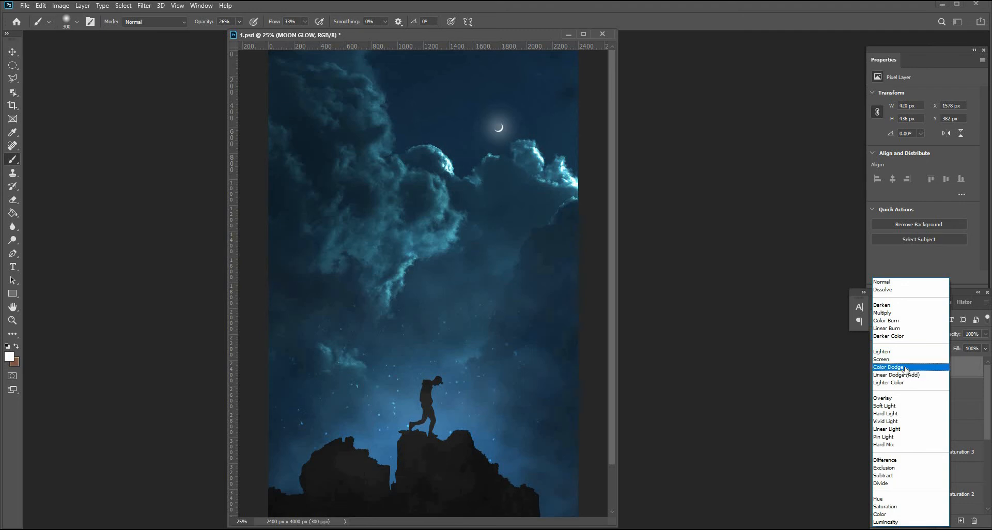
{"action": "left_click", "coordinate": [889, 367]}
{"action": "left_click_drag", "start_coordinate": [930, 337], "coordinate": [917, 338]}
Erase the fog across the middle of the sky on the FOG layer with a large eraser.
{"action": "key", "text": "z"}
{"action": "left_click", "coordinate": [427, 356], "text": "alt"}
{"action": "left_click", "coordinate": [890, 410]}
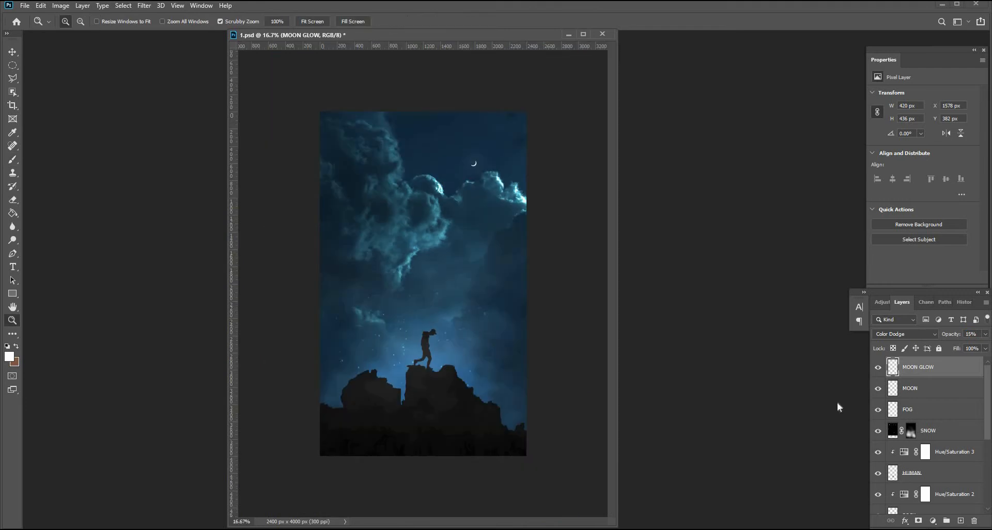
{"action": "left_click", "coordinate": [12, 160]}
{"action": "key", "text": "e"}
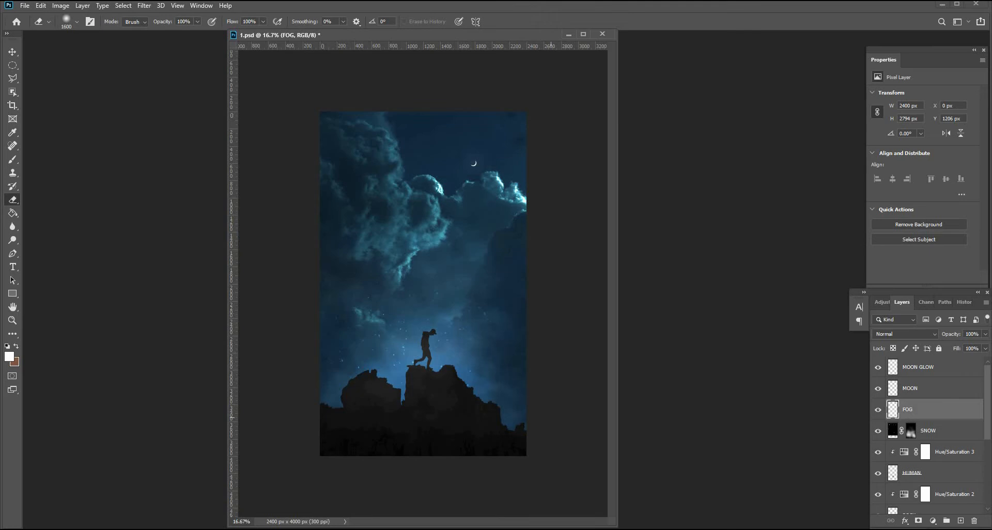
{"action": "left_click_drag", "start_coordinate": [518, 257], "coordinate": [361, 262]}
Stamp all visible layers into a new merged layer and convert it to a smart object.
{"action": "key", "text": "ctrl+shift+alt+e"}
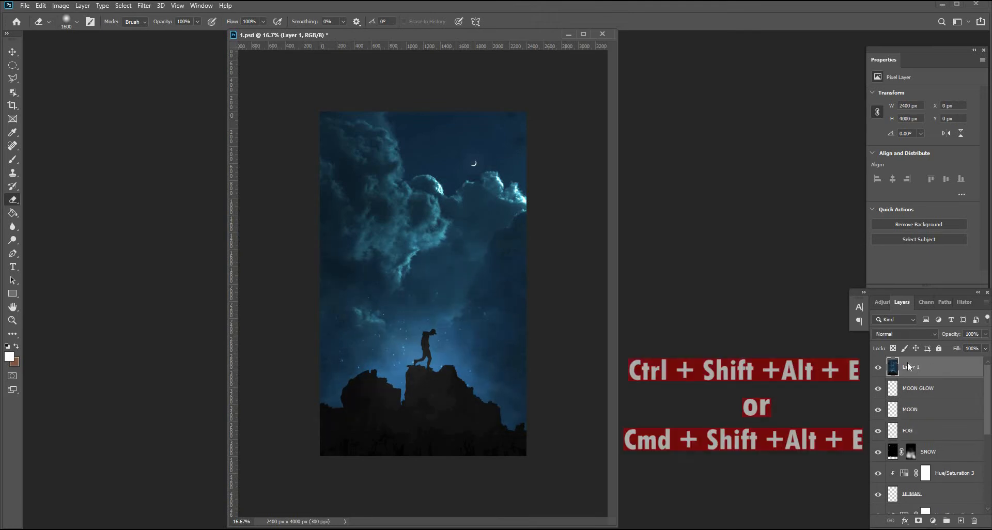
{"action": "right_click", "coordinate": [914, 367]}
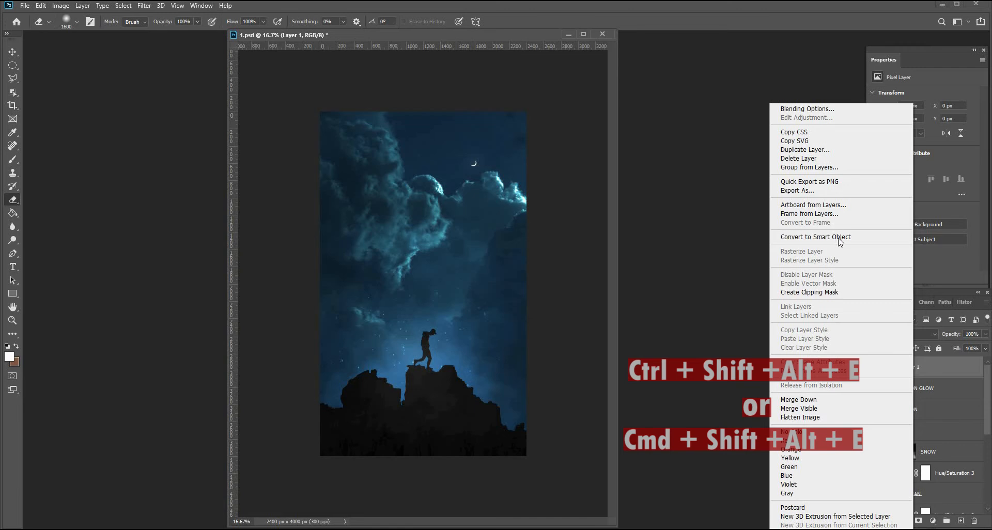
{"action": "left_click", "coordinate": [839, 238]}
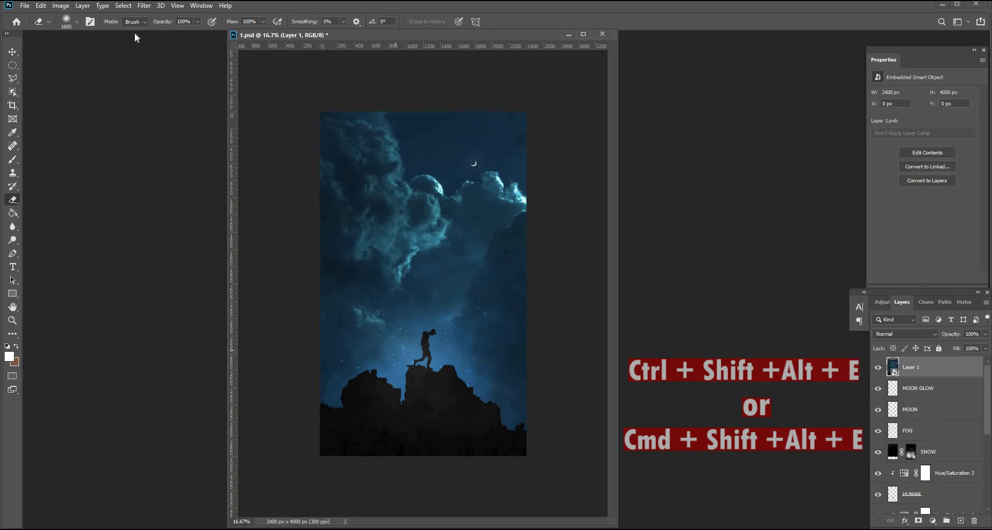
Open the Camera Raw Filter on the merged layer and raise Highlights to +47.
{"action": "left_click", "coordinate": [144, 9]}
{"action": "left_click", "coordinate": [161, 72]}
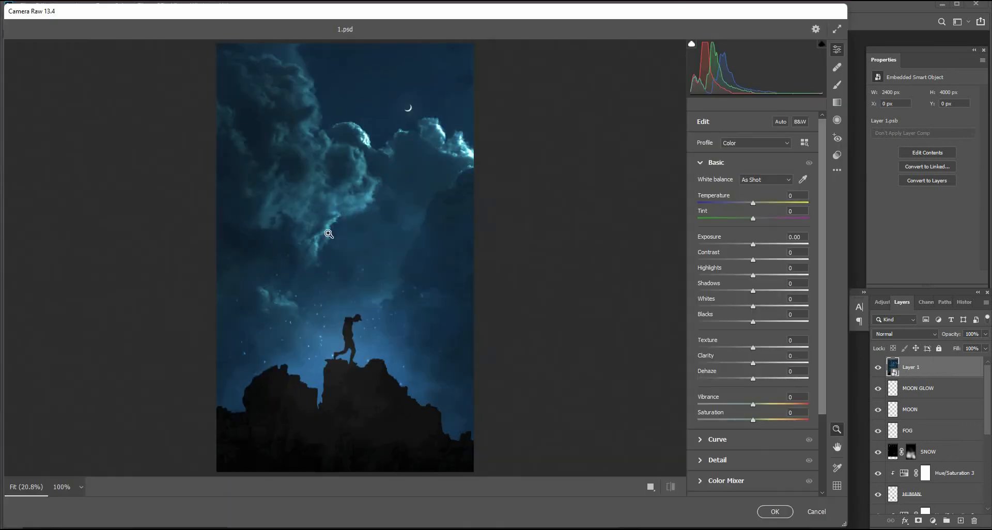
{"action": "left_click", "coordinate": [781, 277]}
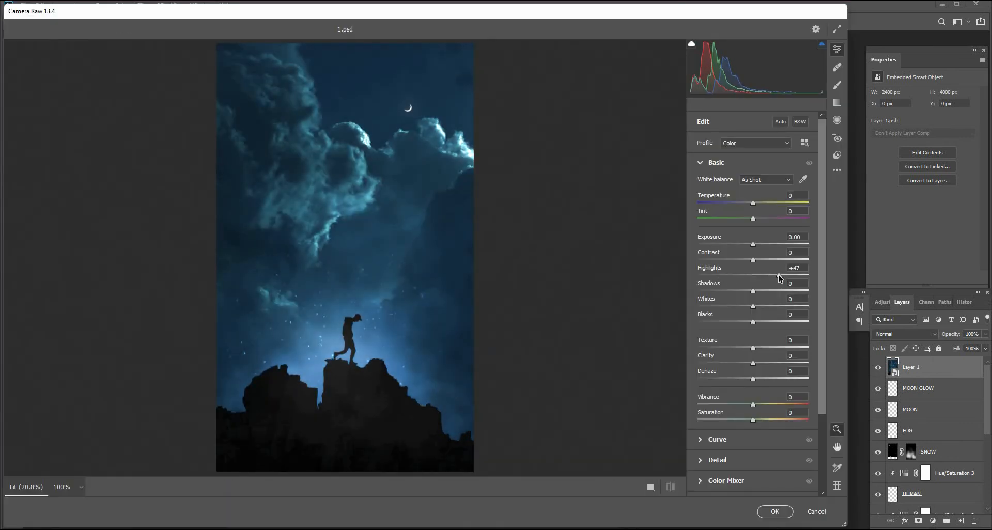
{"action": "left_click_drag", "start_coordinate": [759, 260], "coordinate": [765, 258]}
Set Vignetting to -12 and add grain in the Camera Raw Effects section.
{"action": "left_click", "coordinate": [708, 162]}
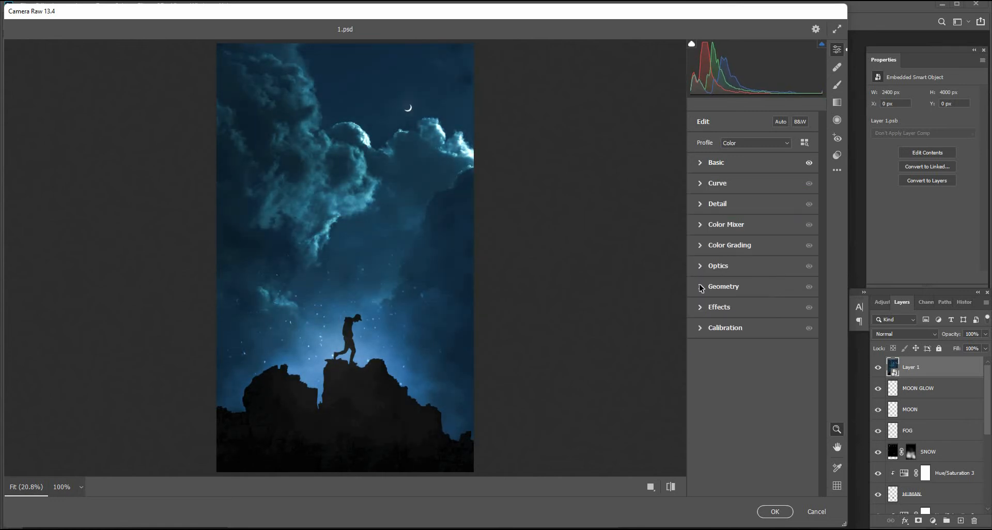
{"action": "left_click", "coordinate": [703, 316]}
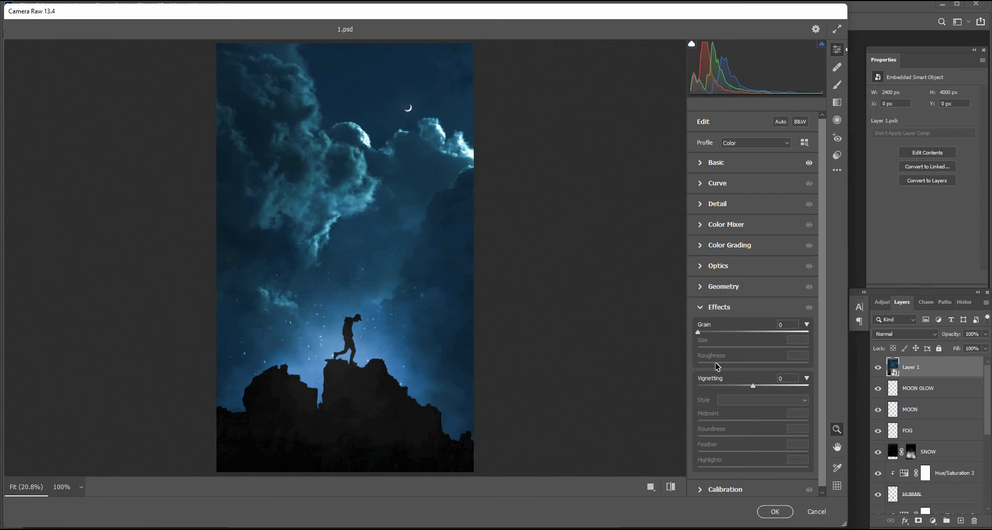
{"action": "left_click", "coordinate": [747, 387]}
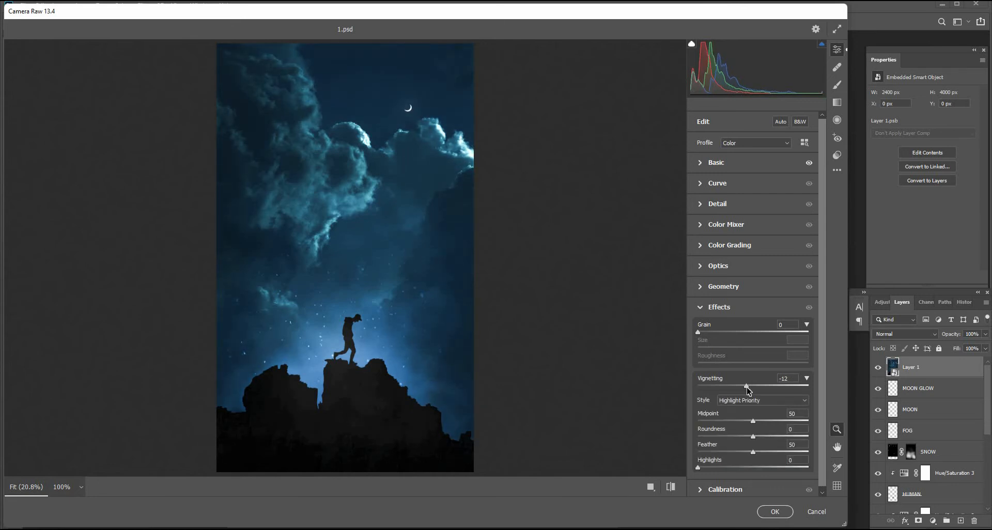
{"action": "left_click_drag", "start_coordinate": [699, 333], "coordinate": [748, 365]}
{"action": "left_click", "coordinate": [536, 378]}
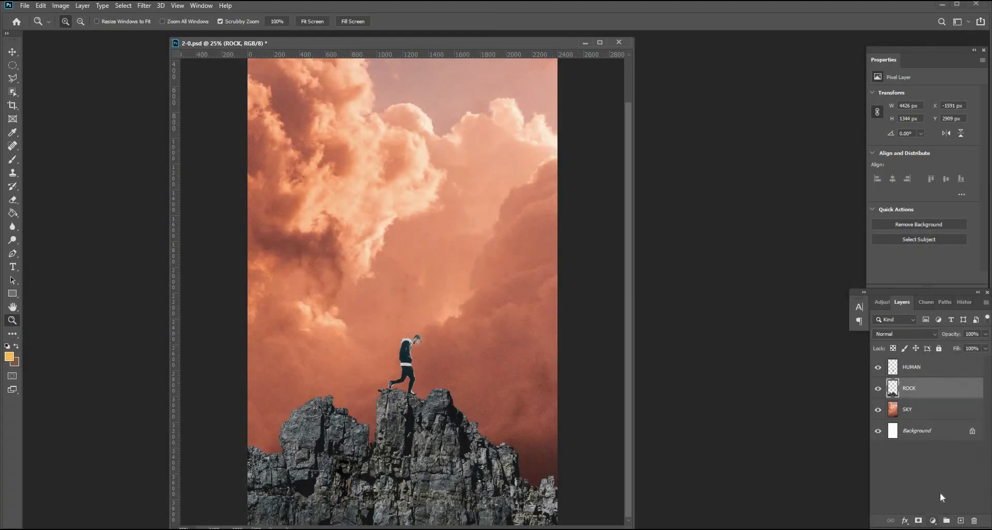
Add a Hue/Saturation adjustment clipped to the ROCK layer and set its Lightness to -79.
{"action": "left_click", "coordinate": [933, 521]}
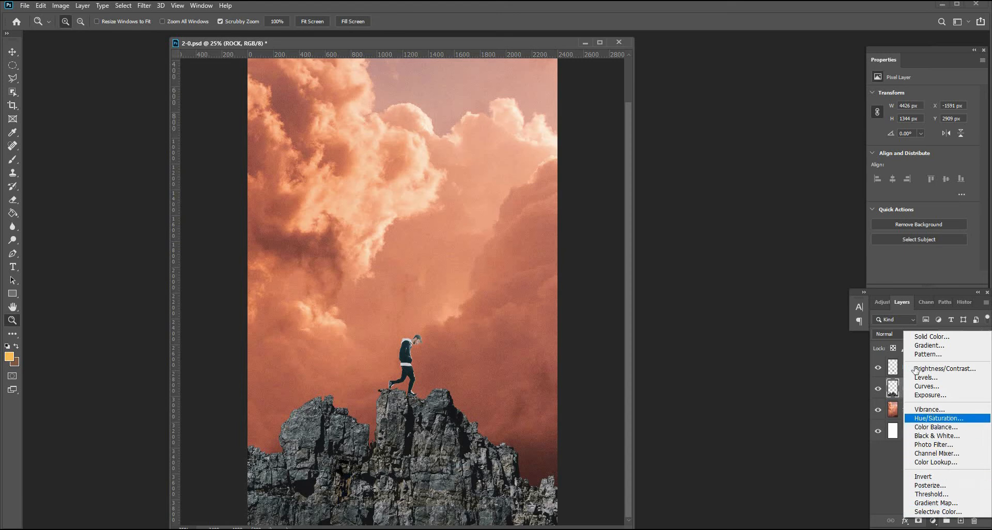
{"action": "left_click", "coordinate": [938, 419]}
{"action": "left_click", "coordinate": [912, 278]}
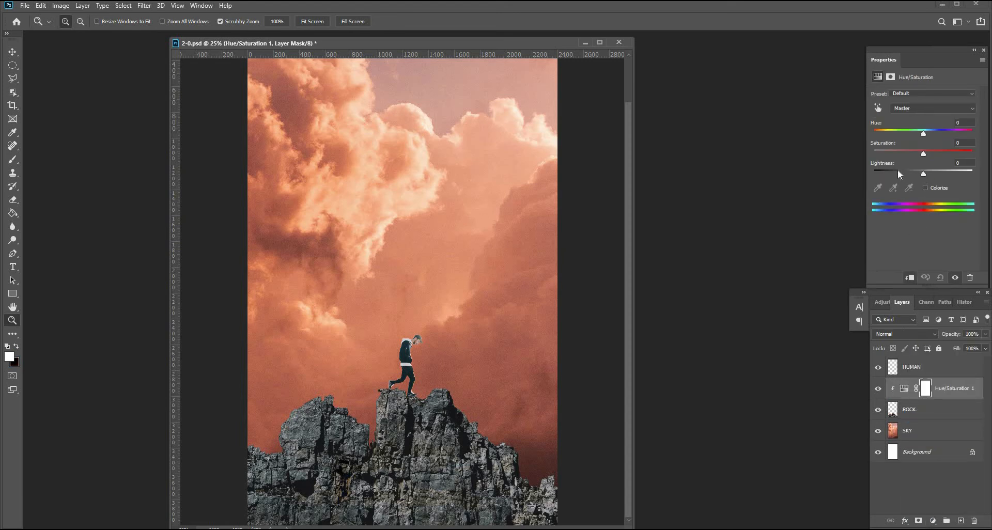
{"action": "left_click_drag", "start_coordinate": [898, 170], "coordinate": [886, 169]}
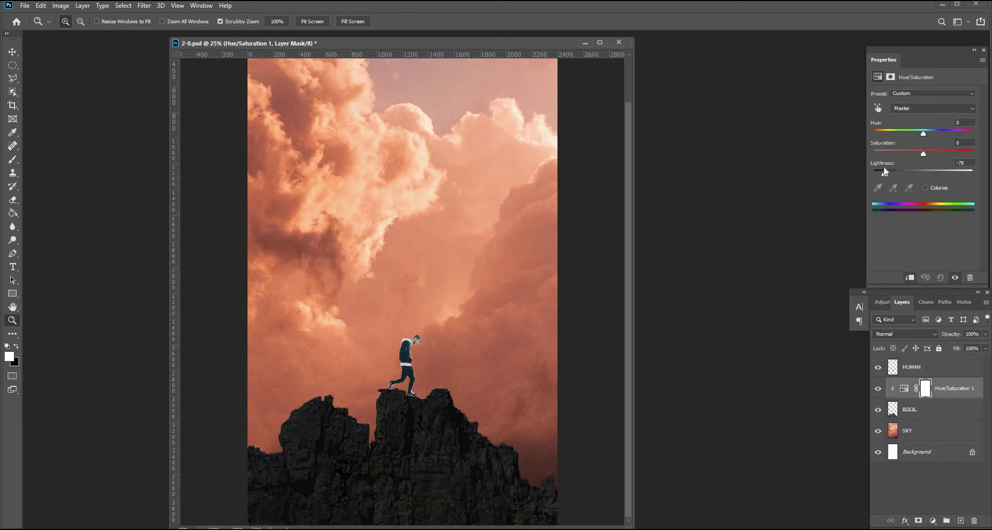
Add a Hue/Saturation adjustment clipped to the HUMAN layer and lower its Lightness to turn the man into a silhouette.
{"action": "left_click", "coordinate": [931, 373]}
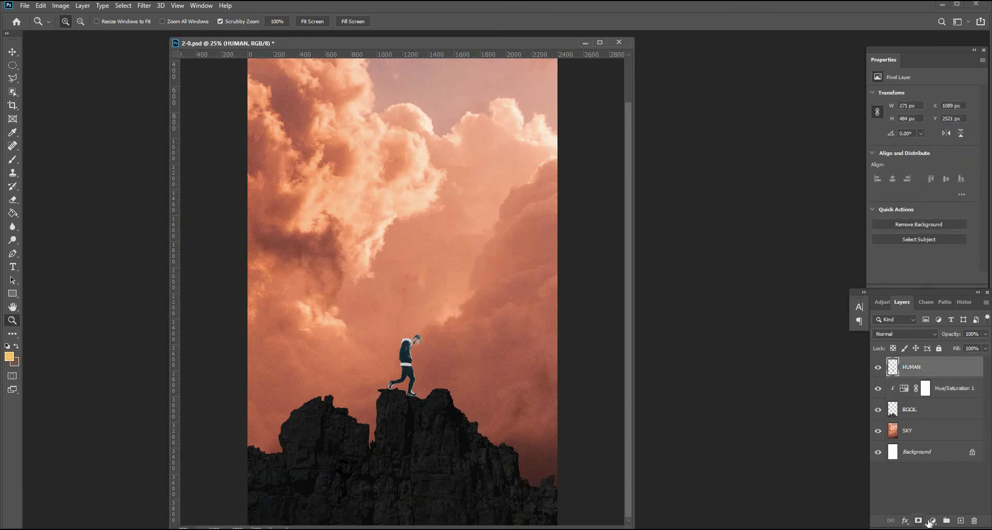
{"action": "left_click", "coordinate": [933, 520]}
{"action": "left_click", "coordinate": [930, 428]}
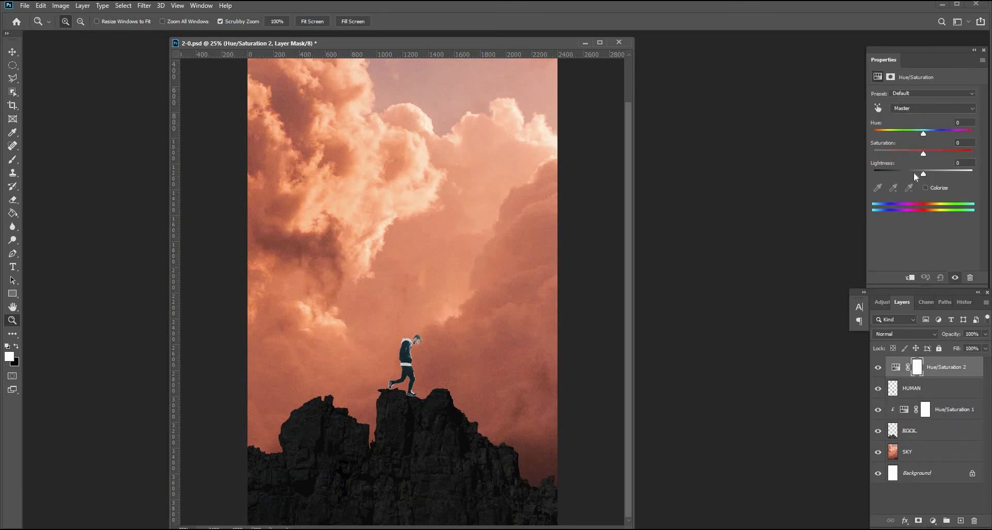
{"action": "left_click", "coordinate": [910, 277]}
{"action": "left_click_drag", "start_coordinate": [904, 174], "coordinate": [877, 171]}
Add a Levels adjustment clipped to the SKY layer and set the output white level to 95.
{"action": "left_click", "coordinate": [928, 455]}
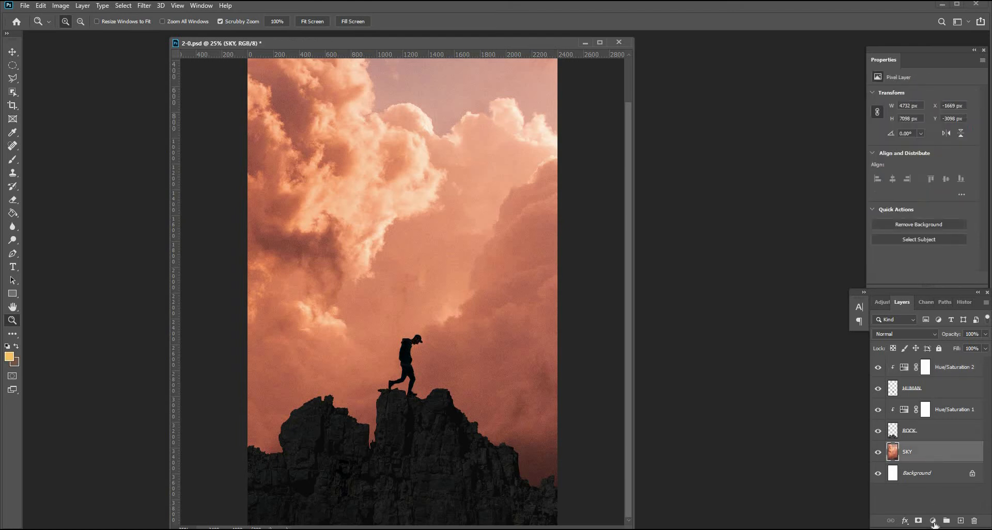
{"action": "left_click", "coordinate": [934, 521]}
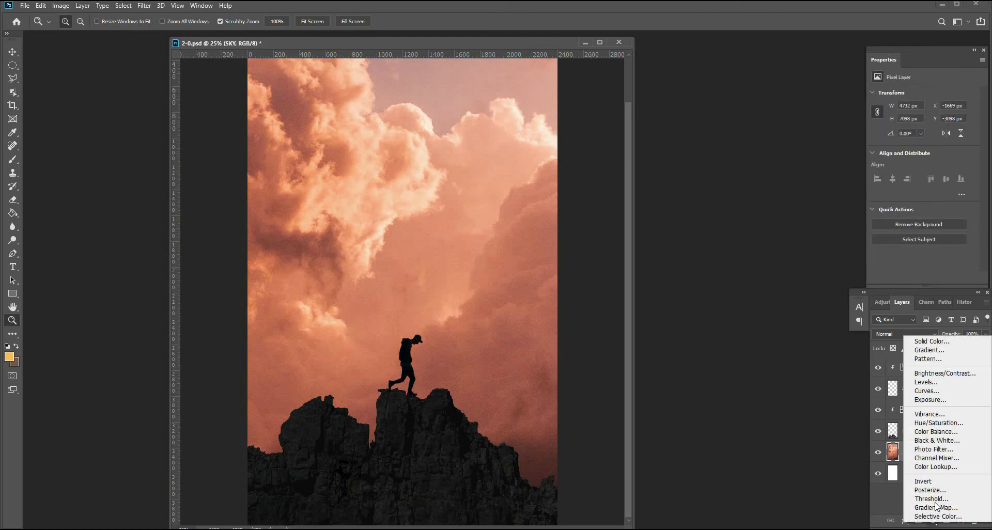
{"action": "left_click", "coordinate": [926, 382]}
{"action": "key", "text": "ctrl+alt+g"}
{"action": "left_click_drag", "start_coordinate": [974, 198], "coordinate": [926, 198]}
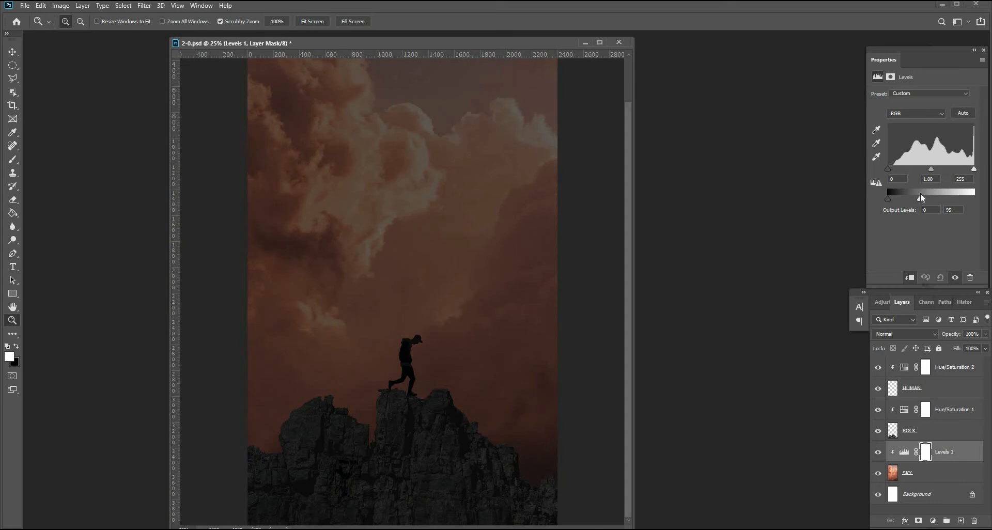
Place the fire photo pexels-pixabay-417070 into the document above the Levels layer, positioned in the upper middle.
{"action": "left_click_drag", "start_coordinate": [81, 494], "coordinate": [397, 287]}
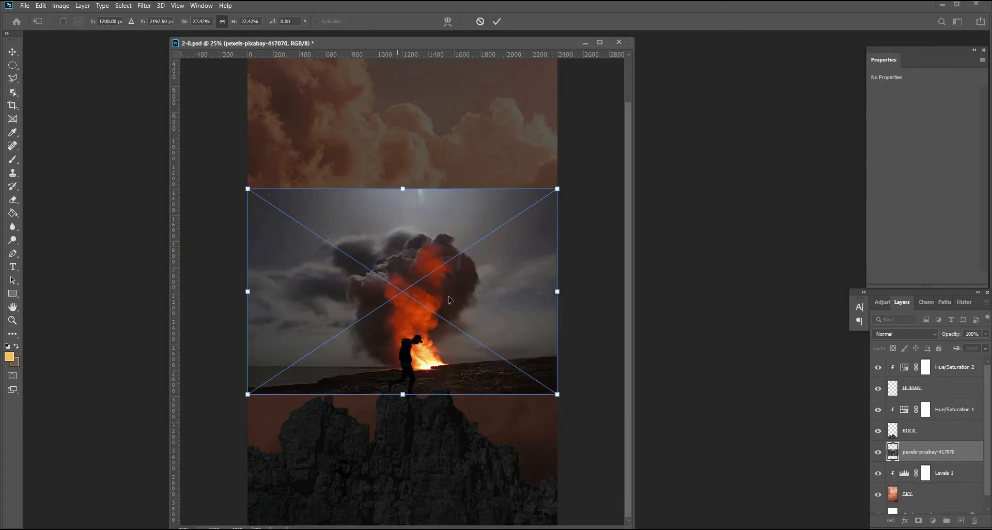
{"action": "left_click_drag", "start_coordinate": [477, 278], "coordinate": [475, 204]}
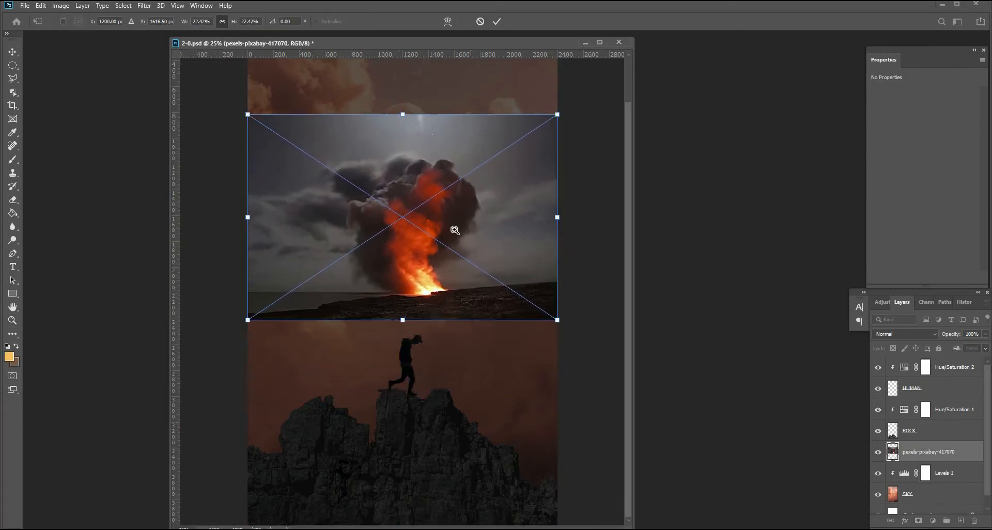
{"action": "key", "text": "Return"}
Draw a polygonal lasso selection around the ground strip below the fire photo's horizon.
{"action": "left_click", "coordinate": [13, 79]}
{"action": "left_click", "coordinate": [559, 282]}
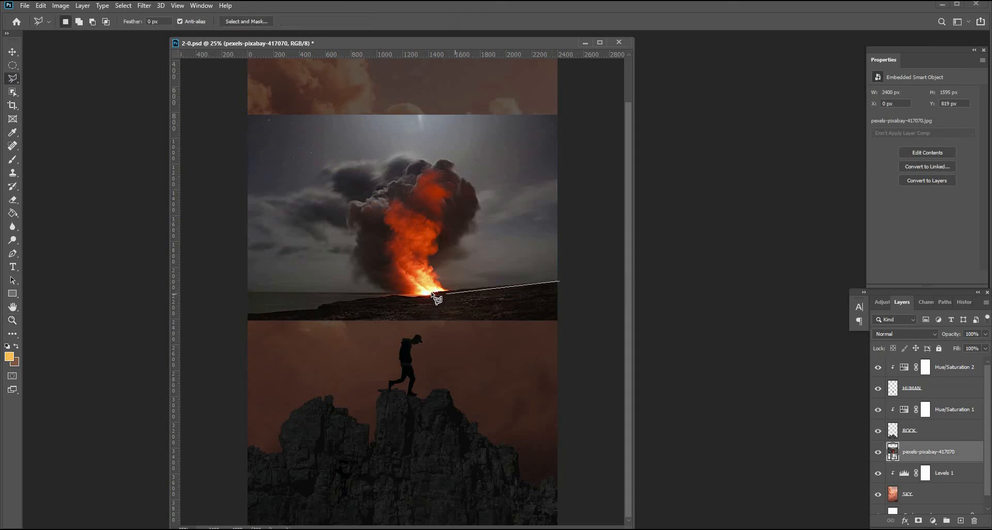
{"action": "double_click", "coordinate": [432, 294]}
{"action": "left_click", "coordinate": [560, 281]}
{"action": "left_click", "coordinate": [245, 294]}
{"action": "left_click", "coordinate": [236, 343]}
{"action": "left_click", "coordinate": [597, 354]}
{"action": "left_click", "coordinate": [567, 281]}
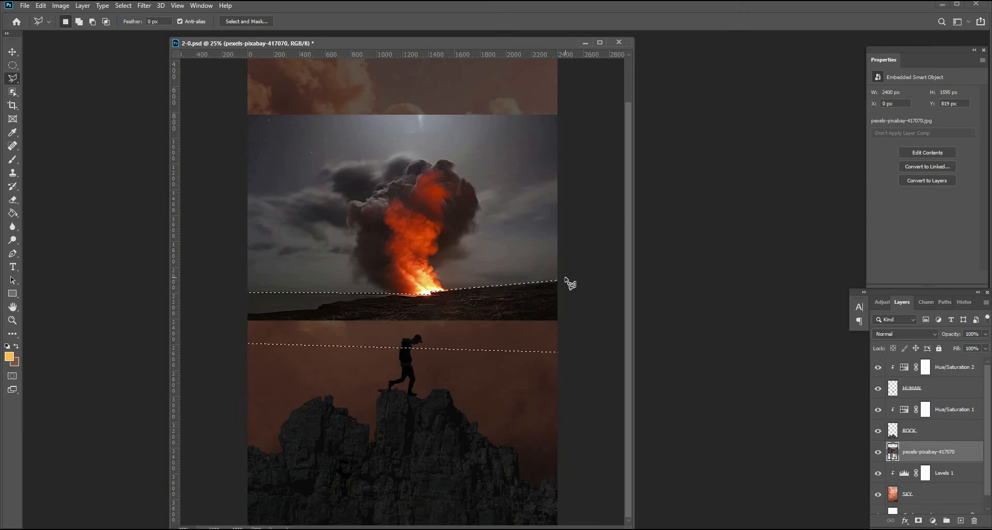
Rasterize the fire layer, delete the selected ground strip, and deselect.
{"action": "key", "text": "Delete"}
{"action": "key", "text": "Return"}
{"action": "right_click", "coordinate": [914, 456]}
{"action": "left_click", "coordinate": [882, 197]}
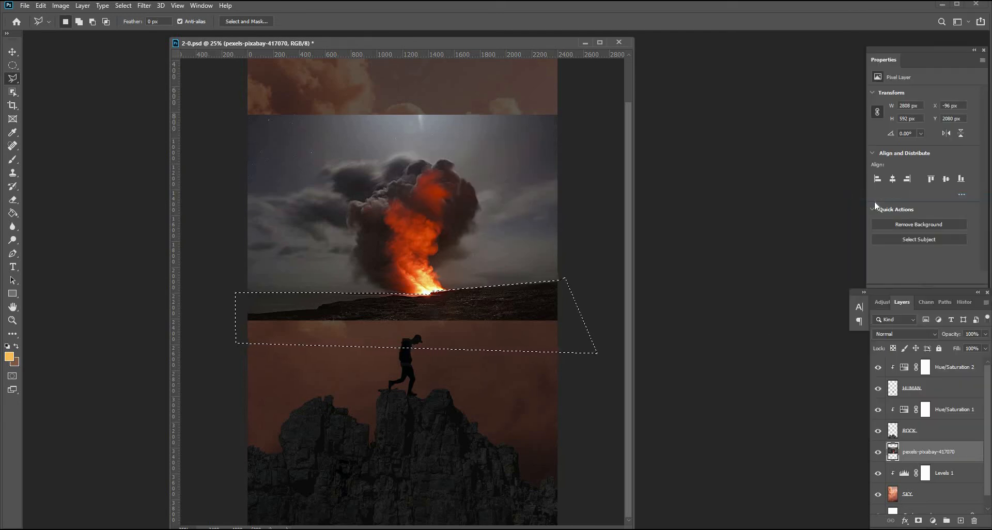
{"action": "key", "text": "Delete"}
{"action": "left_click", "coordinate": [13, 53]}
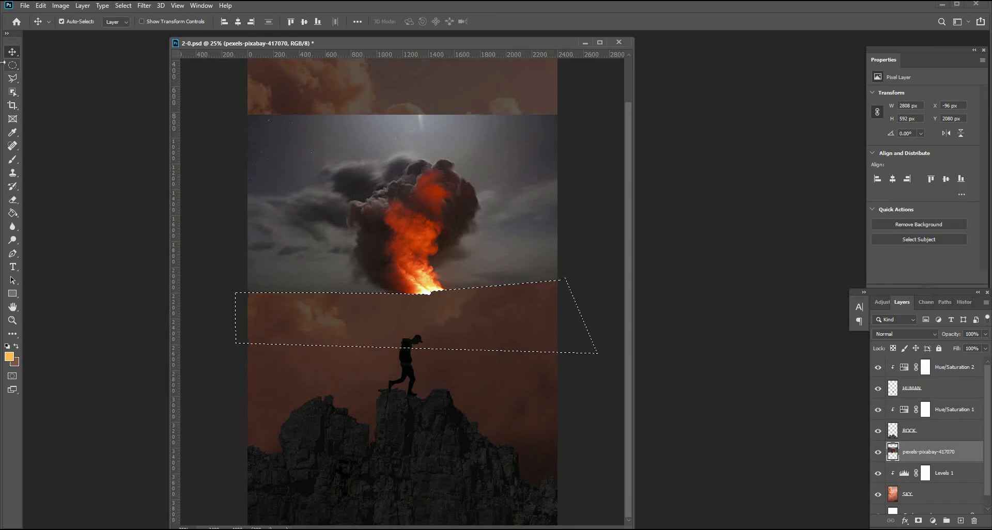
{"action": "left_click", "coordinate": [13, 66]}
{"action": "key", "text": "ctrl+d"}
Move the fire photo down and scale it to about 235% so the flames sit behind the man.
{"action": "key", "text": "v"}
{"action": "left_click_drag", "start_coordinate": [448, 246], "coordinate": [444, 357]}
{"action": "key", "text": "ctrl+t"}
{"action": "left_click_drag", "start_coordinate": [552, 225], "coordinate": [723, 87]}
{"action": "left_click_drag", "start_coordinate": [469, 347], "coordinate": [348, 342]}
{"action": "left_click_drag", "start_coordinate": [388, 93], "coordinate": [398, 53]}
{"action": "left_click_drag", "start_coordinate": [449, 413], "coordinate": [421, 426]}
{"action": "left_click_drag", "start_coordinate": [360, 67], "coordinate": [360, 43]}
{"action": "left_click_drag", "start_coordinate": [475, 250], "coordinate": [467, 251]}
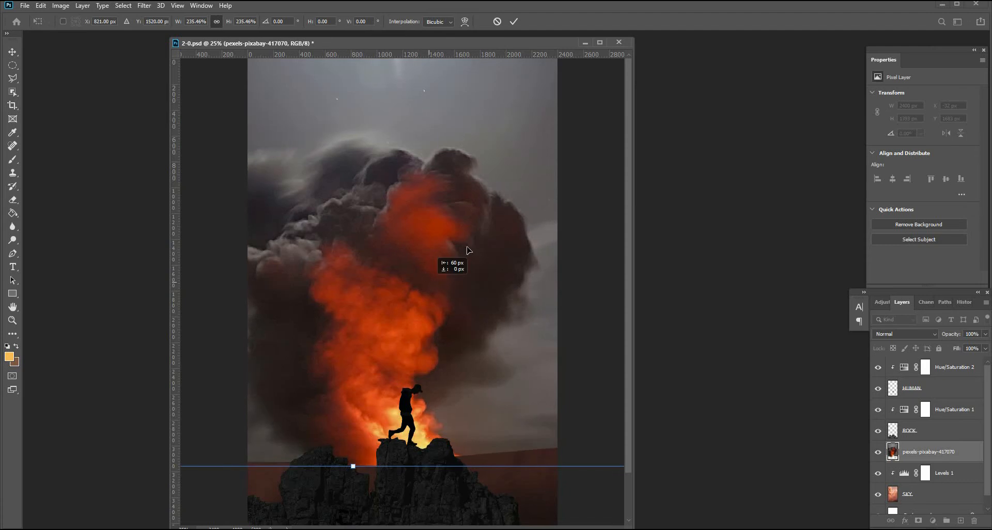
Rotate the fire photo about 12.5 degrees and reposition it behind the man, then commit the transform.
{"action": "left_click_drag", "start_coordinate": [453, 193], "coordinate": [362, 287]}
{"action": "left_click_drag", "start_coordinate": [281, 109], "coordinate": [301, 108]}
{"action": "left_click_drag", "start_coordinate": [349, 373], "coordinate": [475, 308]}
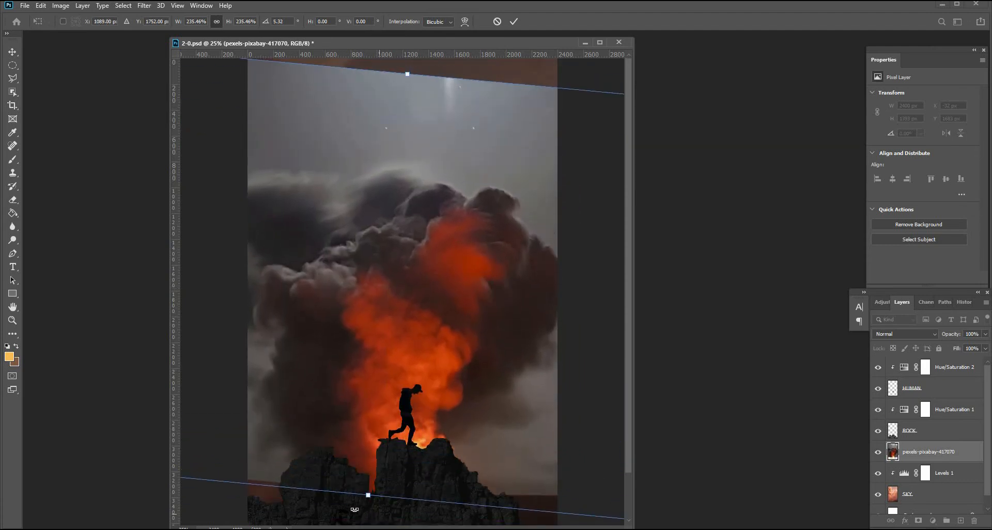
{"action": "left_click_drag", "start_coordinate": [355, 510], "coordinate": [331, 504]}
{"action": "left_click_drag", "start_coordinate": [465, 395], "coordinate": [465, 344]}
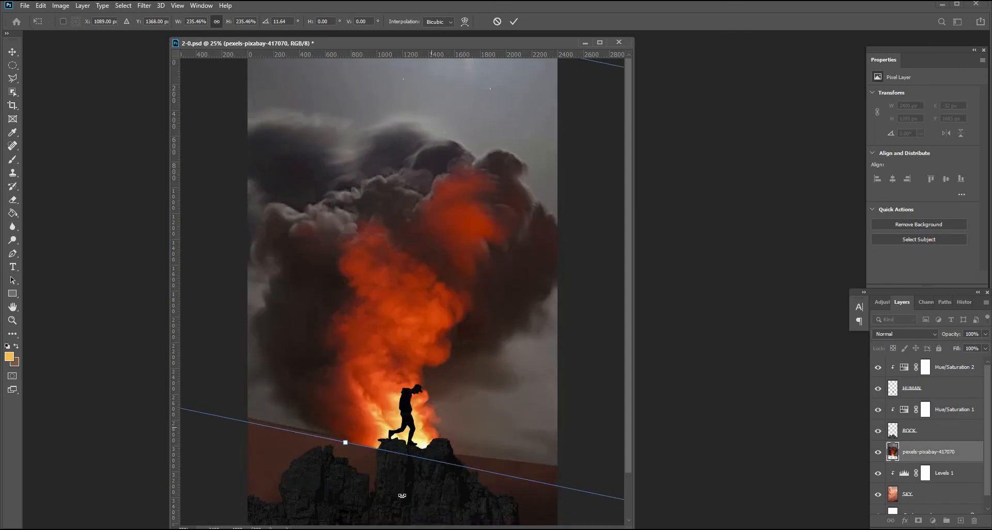
{"action": "left_click_drag", "start_coordinate": [415, 498], "coordinate": [406, 498]}
{"action": "left_click_drag", "start_coordinate": [446, 355], "coordinate": [453, 346]}
{"action": "left_click_drag", "start_coordinate": [390, 497], "coordinate": [395, 496]}
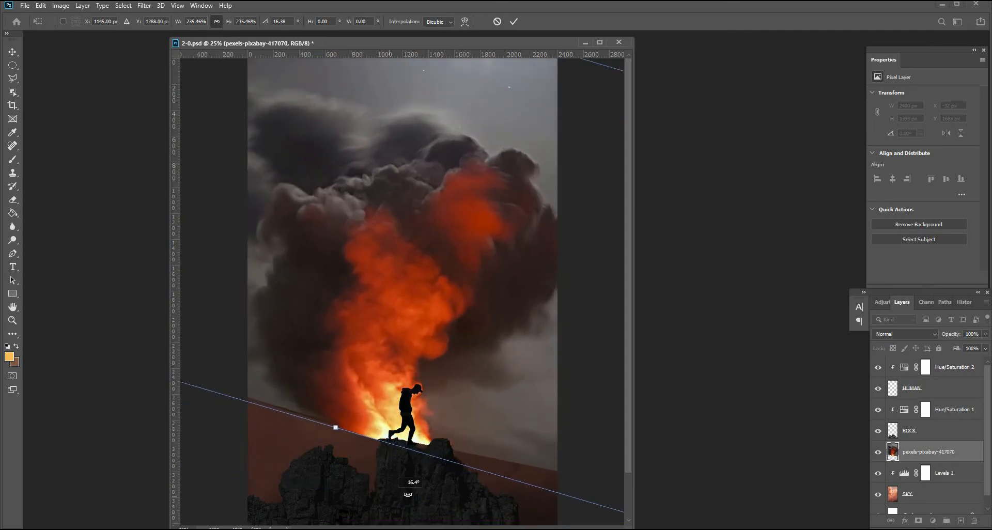
{"action": "left_click_drag", "start_coordinate": [445, 390], "coordinate": [438, 419]}
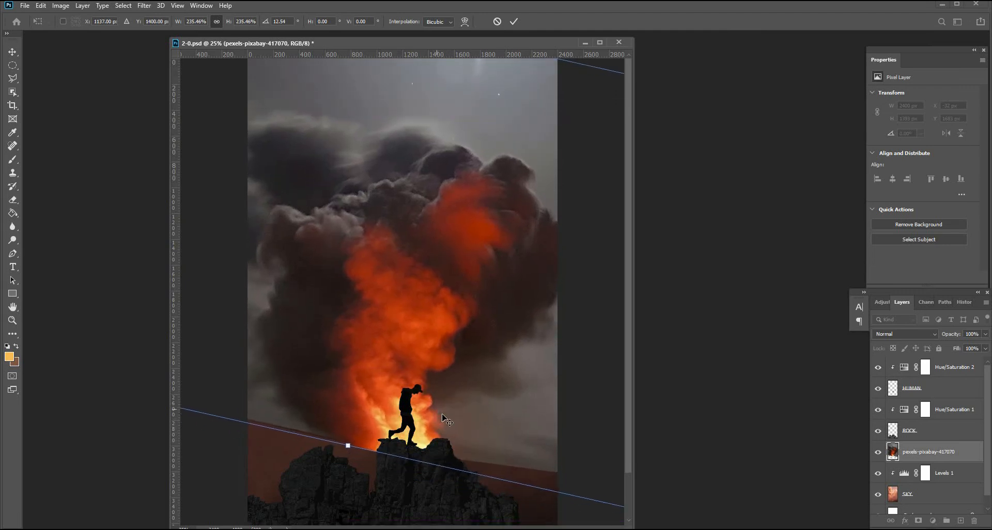
{"action": "key", "text": "Return"}
Set the fire layer's blend mode to Soft Light and add a layer mask to it.
{"action": "left_click", "coordinate": [917, 335]}
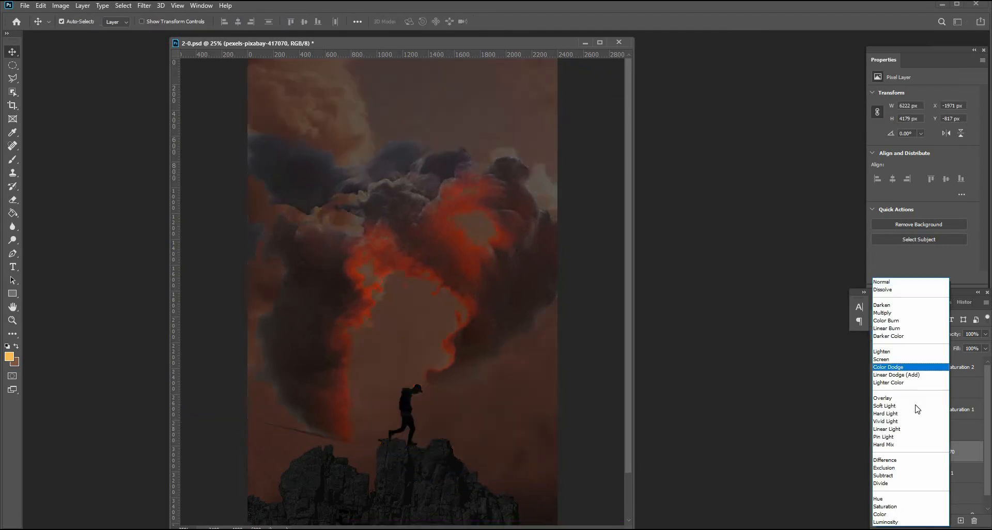
{"action": "left_click", "coordinate": [917, 407]}
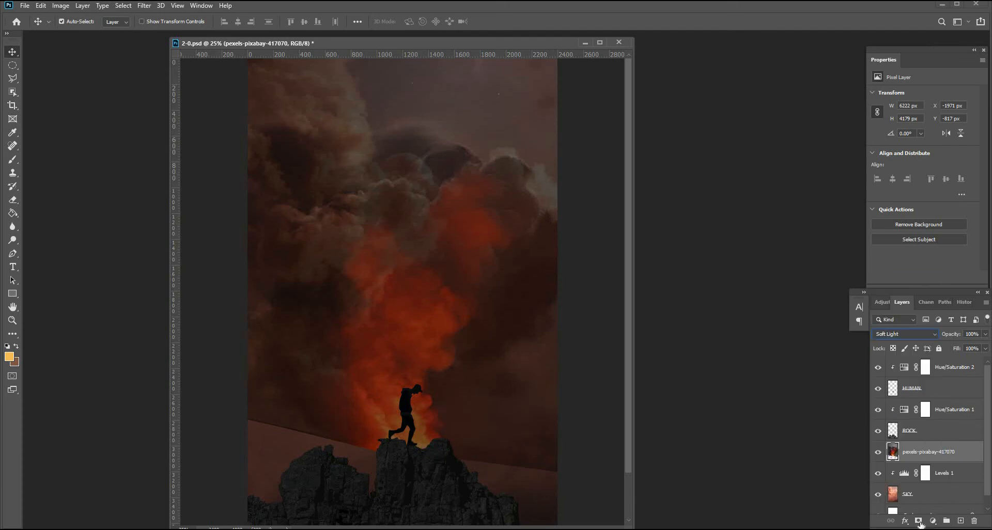
{"action": "left_click", "coordinate": [912, 457]}
Paint black on the fire layer's mask to hide its hard lower edge above the rocks.
{"action": "key", "text": "b"}
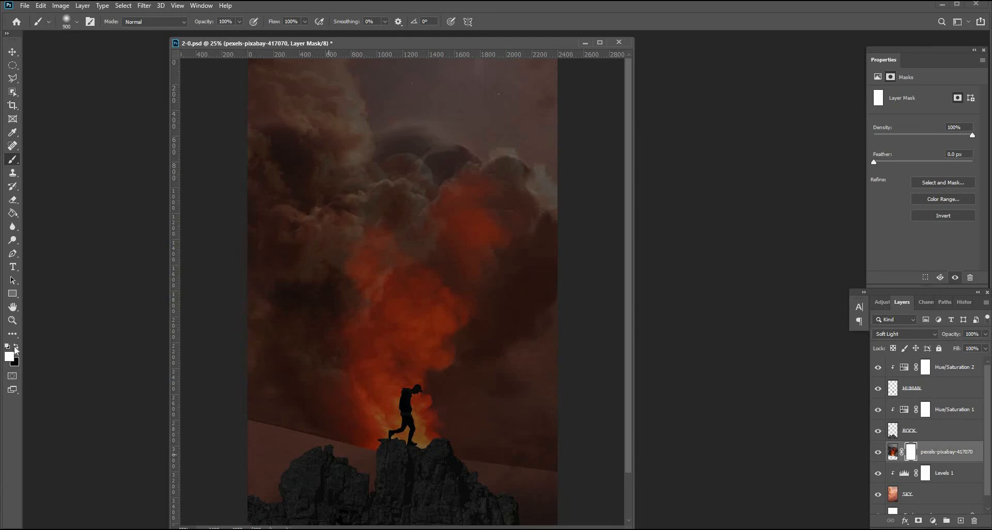
{"action": "key", "text": "x"}
{"action": "left_click_drag", "start_coordinate": [330, 429], "coordinate": [269, 377]}
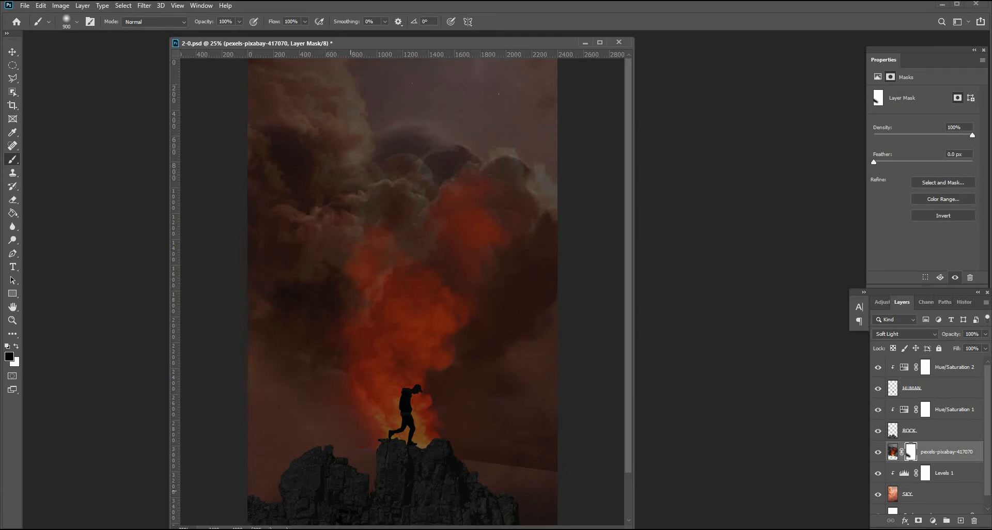
{"action": "mouse_move", "coordinate": [351, 492]}
{"action": "left_mouse_down"}
{"action": "mouse_move", "coordinate": [499, 456]}
{"action": "mouse_move", "coordinate": [553, 459]}
{"action": "left_mouse_up"}
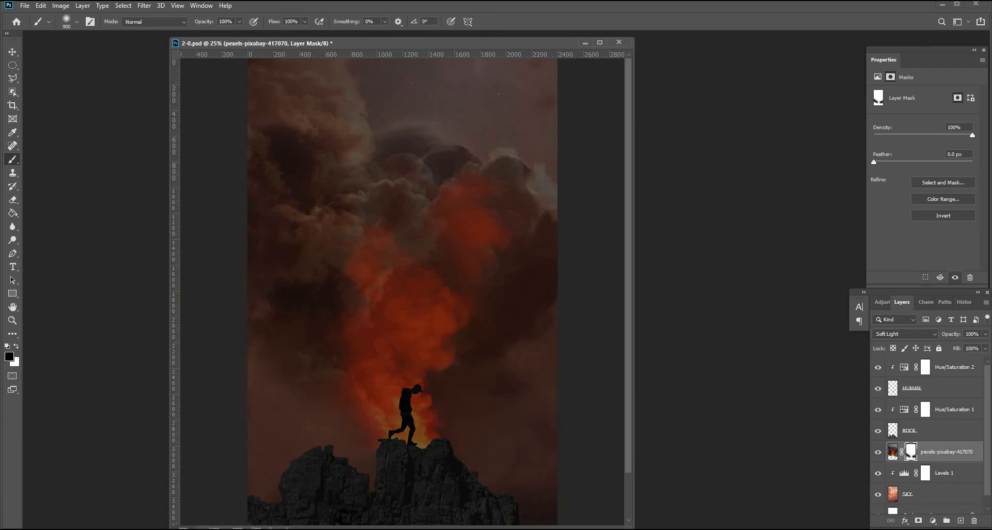
{"action": "scroll", "coordinate": [427, 381], "scroll_direction": "down", "scroll_amount": 2}
{"action": "key", "text": "v"}
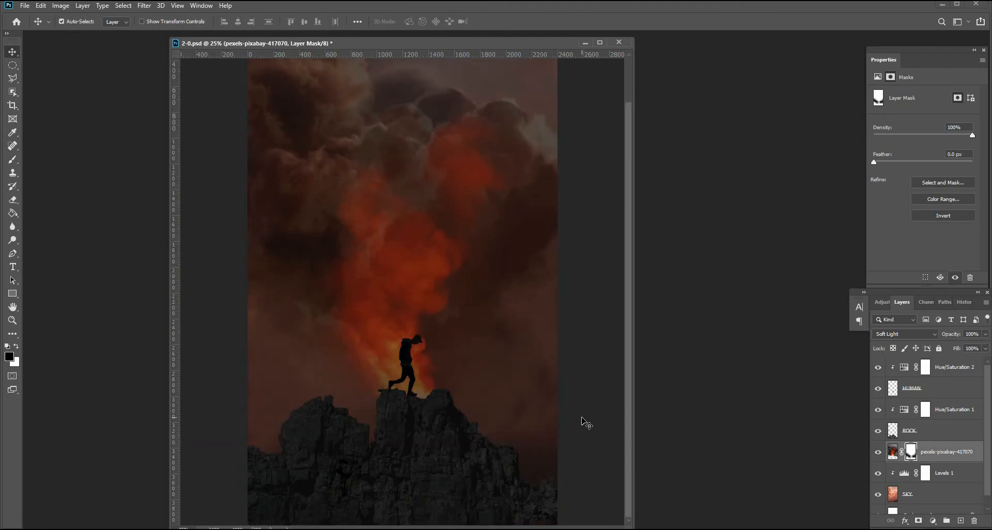
Rename the fire layer FIRE and add a new empty layer above it named BACK LIGHT.
{"action": "left_click", "coordinate": [949, 453]}
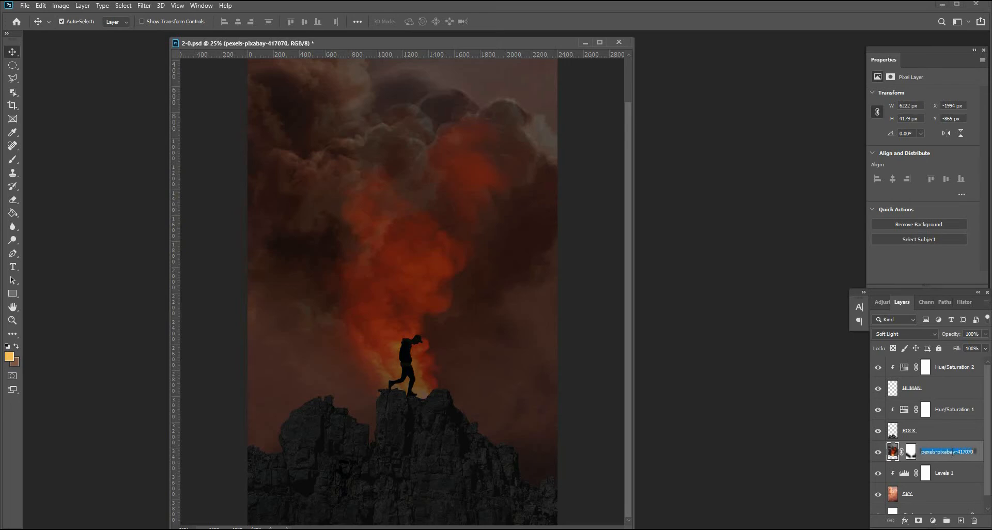
{"action": "type", "text": "FIRE"}
{"action": "left_click", "coordinate": [961, 520]}
{"action": "double_click", "coordinate": [913, 453]}
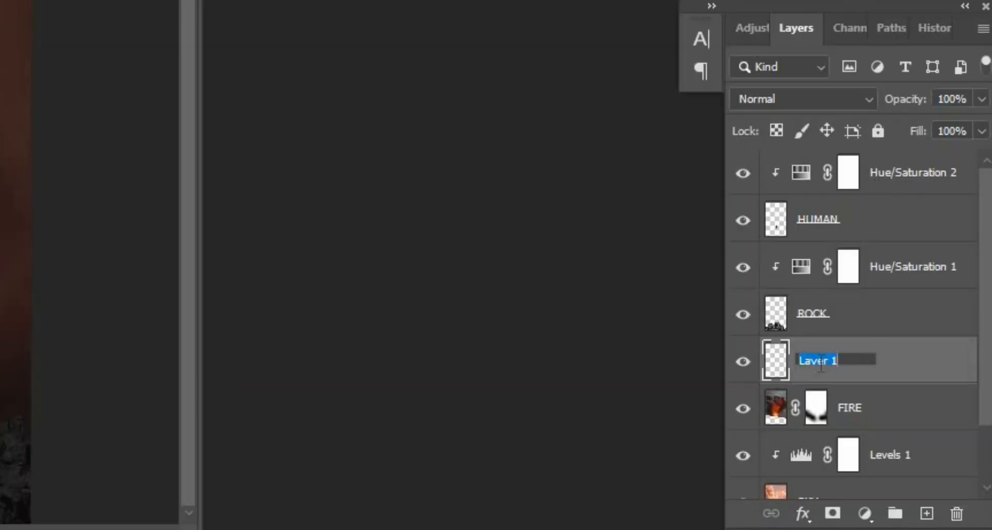
{"action": "type", "text": "BACK LIGHT"}
{"action": "key", "text": "Return"}
Set BACK LIGHT to Color Dodge and paint pale orange light behind the man with a soft 26% opacity brush.
{"action": "left_click", "coordinate": [804, 99]}
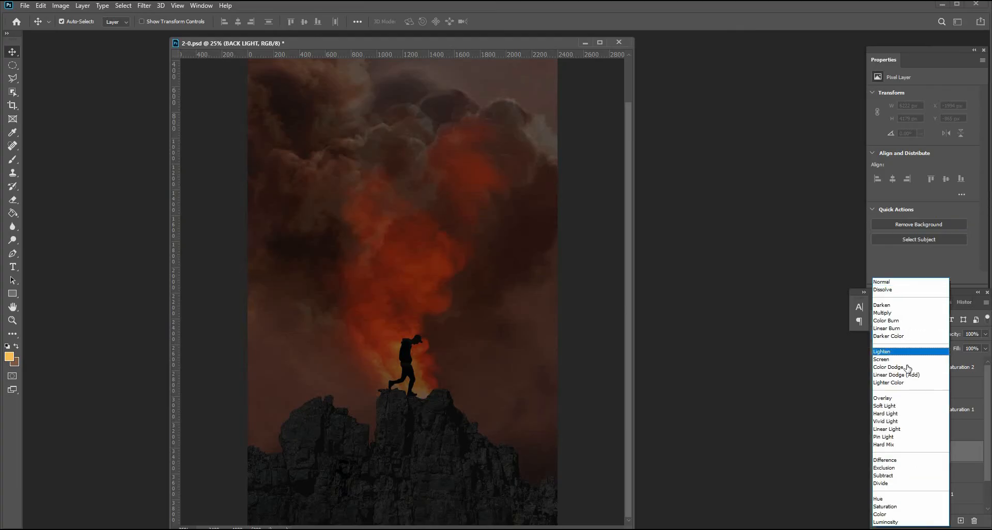
{"action": "left_click", "coordinate": [908, 369]}
{"action": "left_click", "coordinate": [9, 357]}
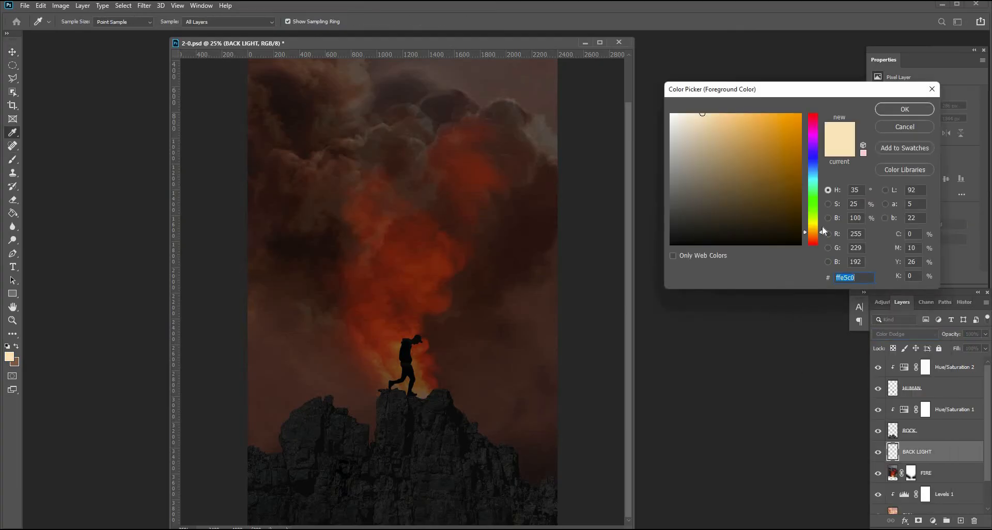
{"action": "left_click_drag", "start_coordinate": [823, 232], "coordinate": [823, 232]}
{"action": "left_click", "coordinate": [748, 114]}
{"action": "key", "text": "Return"}
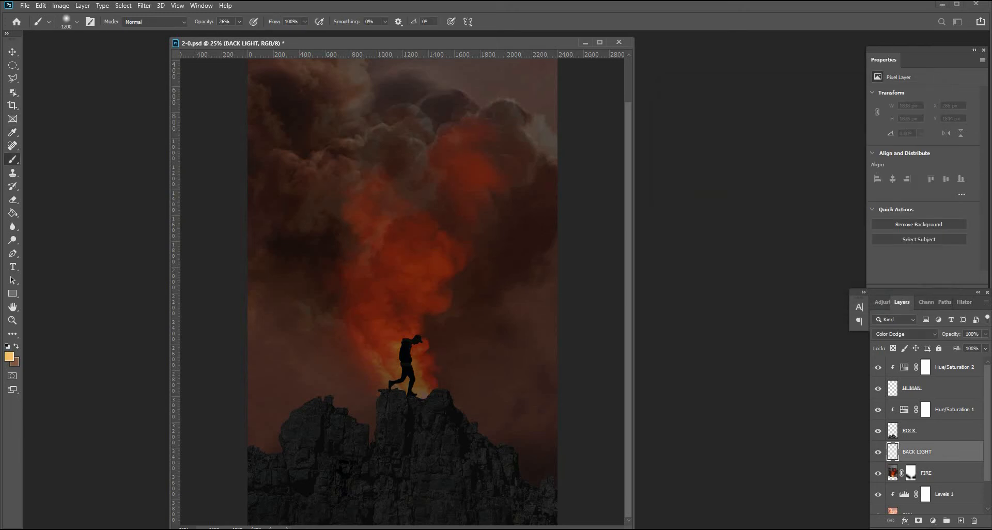
{"action": "left_click", "coordinate": [416, 333]}
{"action": "left_click", "coordinate": [379, 411]}
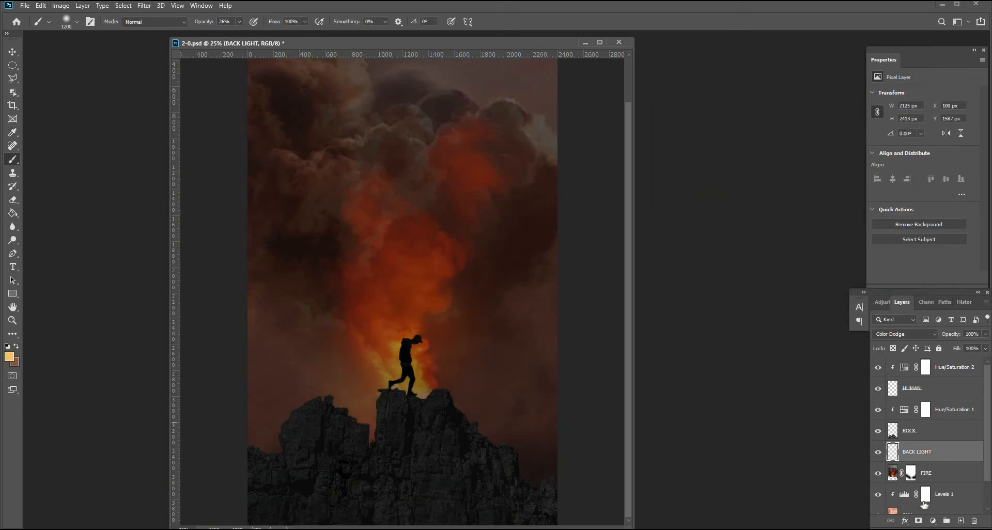
Duplicate the BACK LIGHT layer and set the copy's blend mode to Overlay.
{"action": "left_click_drag", "start_coordinate": [959, 509], "coordinate": [960, 520]}
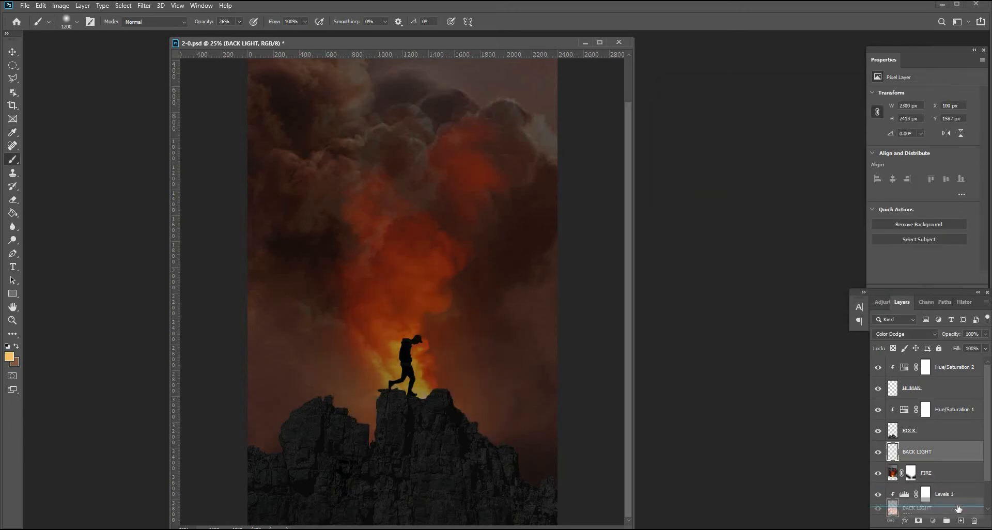
{"action": "left_click", "coordinate": [903, 334]}
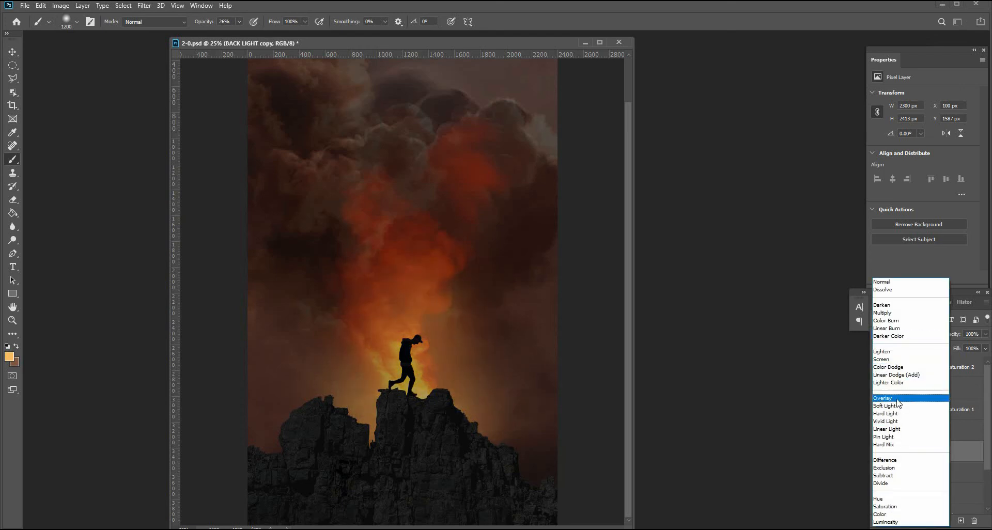
{"action": "left_click", "coordinate": [905, 398]}
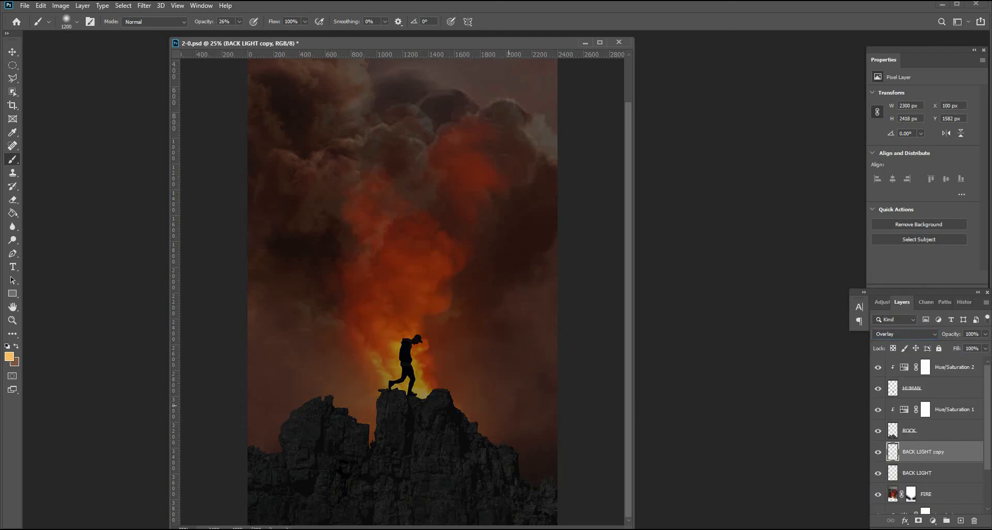
Paint a soft light dab behind the man on the BACK LIGHT copy, redoing the first attempt.
{"action": "left_click", "coordinate": [385, 358]}
{"action": "key", "text": "ctrl+z"}
{"action": "left_click", "coordinate": [381, 359]}
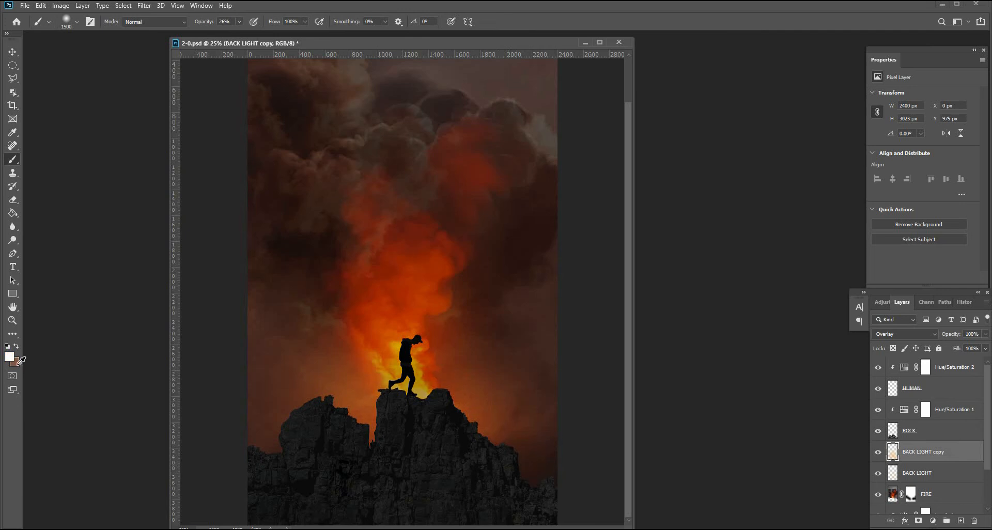
Set the foreground colour to white and dab soft light at the man's feet on the BACK LIGHT copy.
{"action": "left_click", "coordinate": [10, 356]}
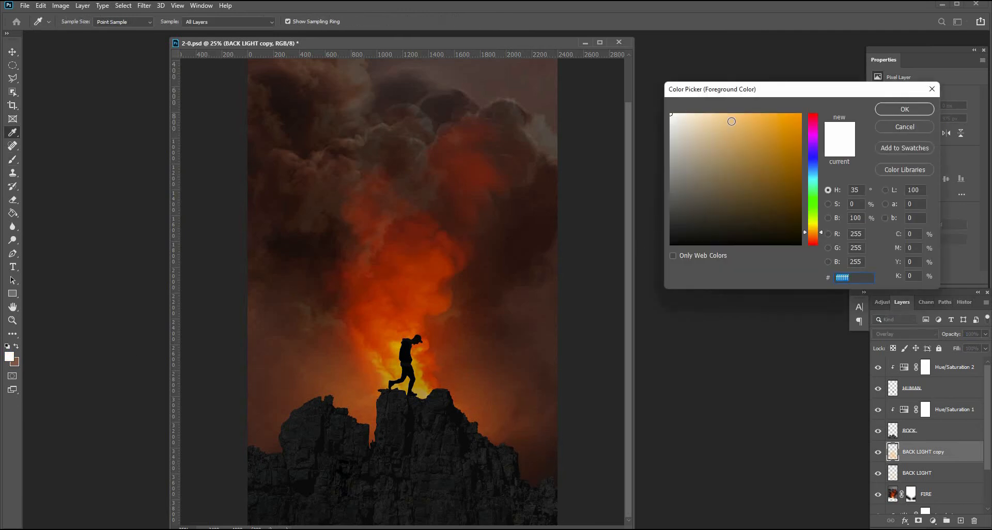
{"action": "left_click_drag", "start_coordinate": [732, 122], "coordinate": [664, 111]}
{"action": "left_click", "coordinate": [895, 108]}
{"action": "key", "text": "b"}
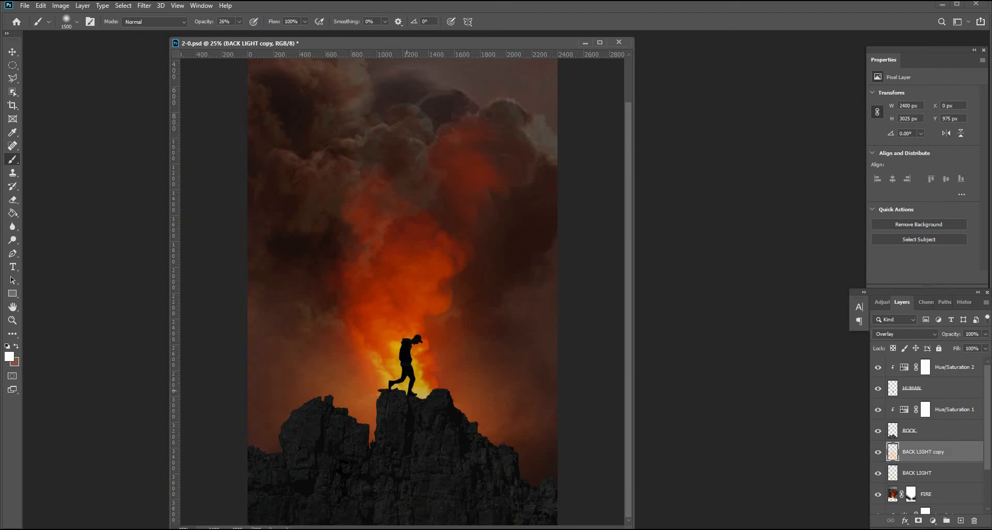
{"action": "left_click", "coordinate": [407, 391]}
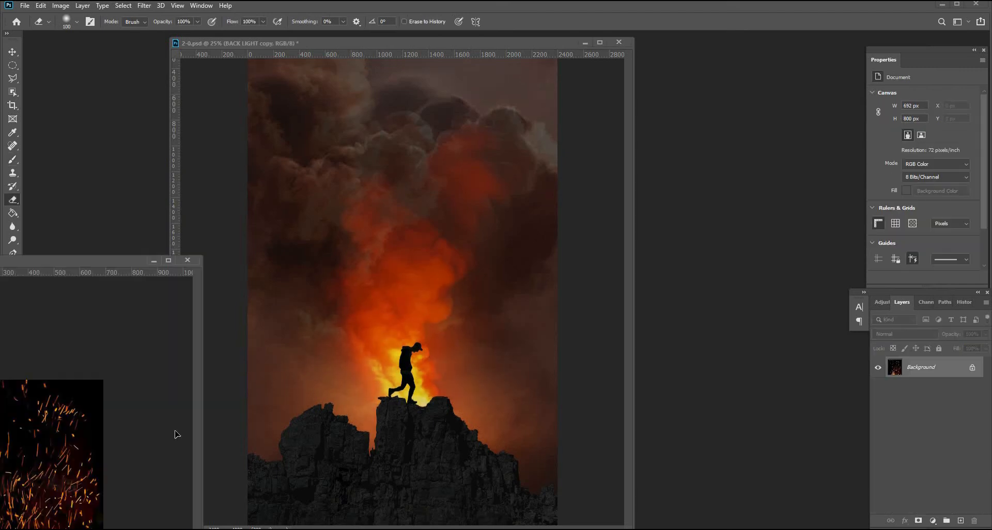
Bring the sparks photo into the composite as a new layer and set its blend mode to Linear Dodge (Add).
{"action": "key", "text": "v"}
{"action": "left_click_drag", "start_coordinate": [162, 421], "coordinate": [444, 348]}
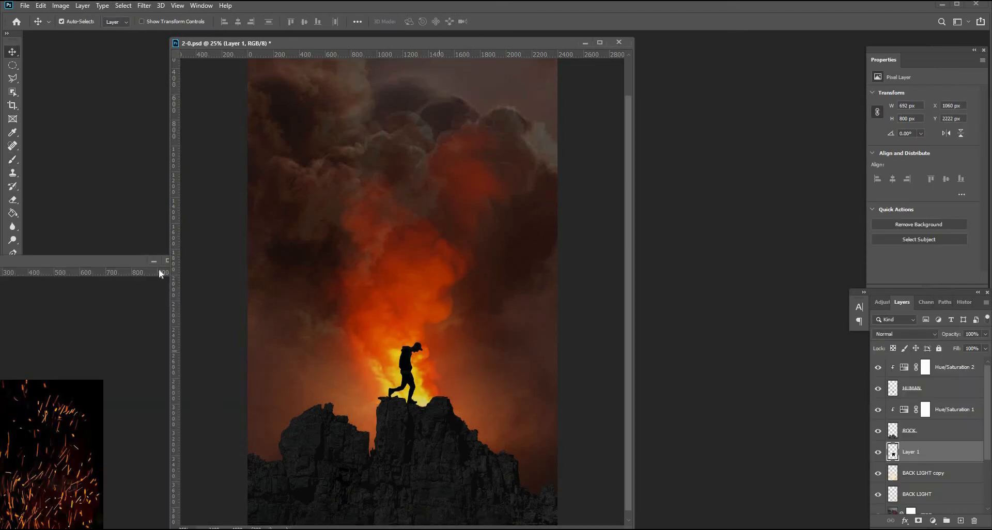
{"action": "left_click", "coordinate": [153, 261]}
{"action": "left_click", "coordinate": [920, 334]}
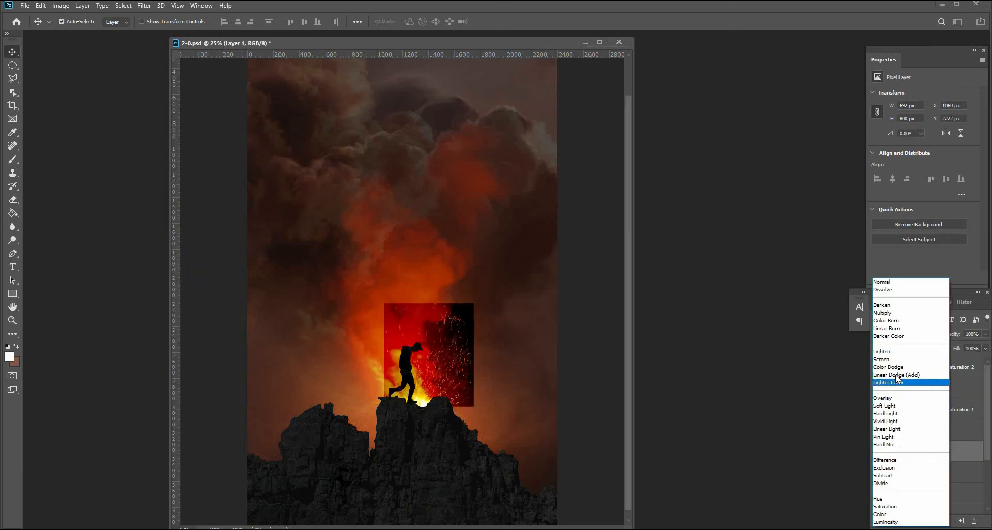
{"action": "left_click", "coordinate": [897, 375]}
Scale and position the sparks layer so the sparks burst around and above the man.
{"action": "key", "text": "ctrl+t"}
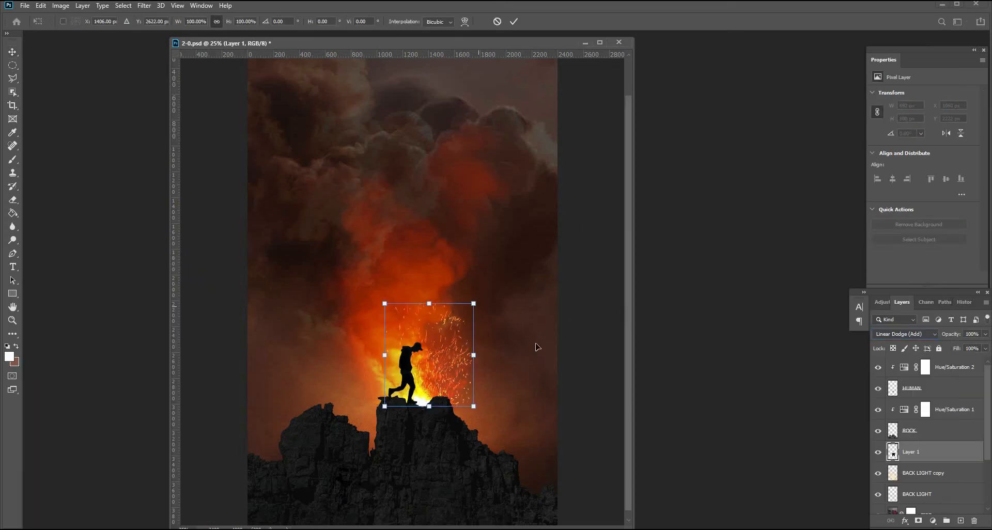
{"action": "left_click_drag", "start_coordinate": [474, 304], "coordinate": [577, 185]}
{"action": "left_click_drag", "start_coordinate": [533, 347], "coordinate": [454, 390]}
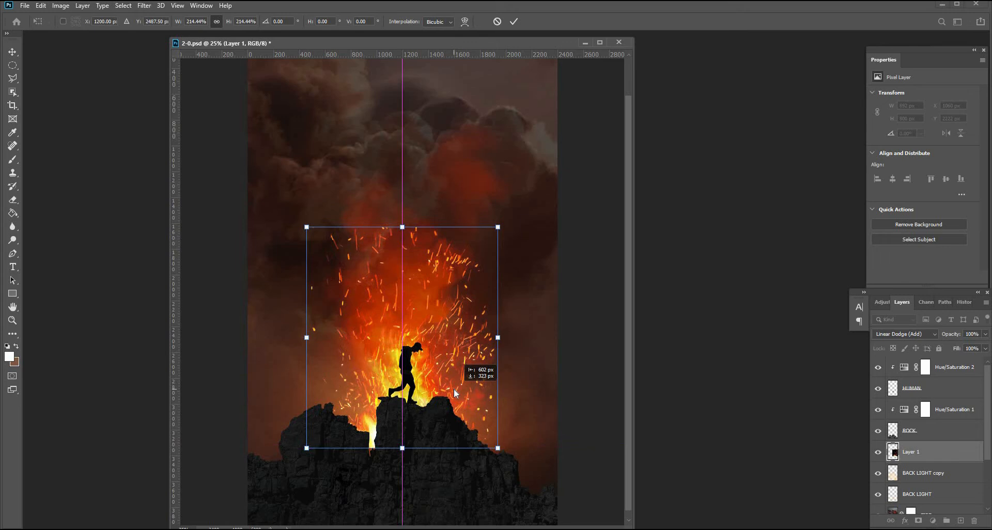
{"action": "key", "text": "Return"}
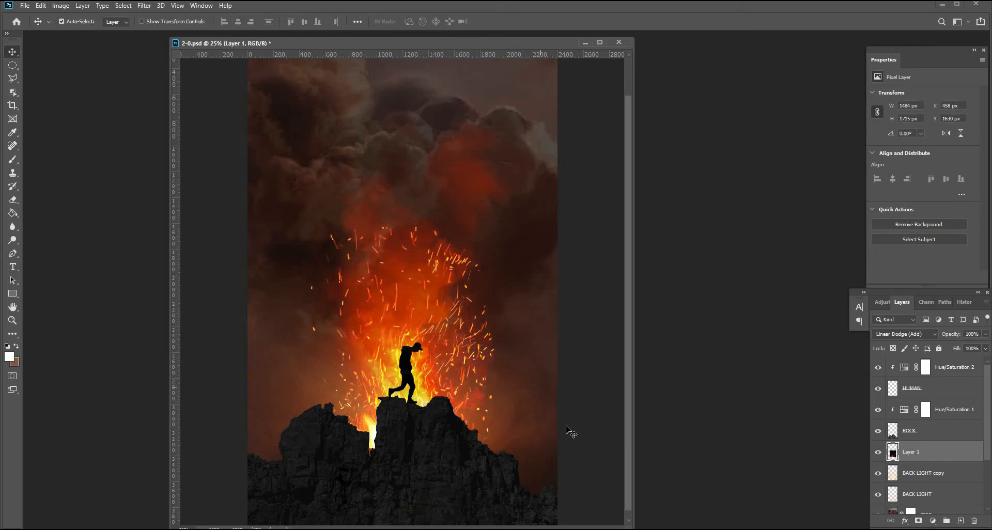
{"action": "key", "text": "ctrl+t"}
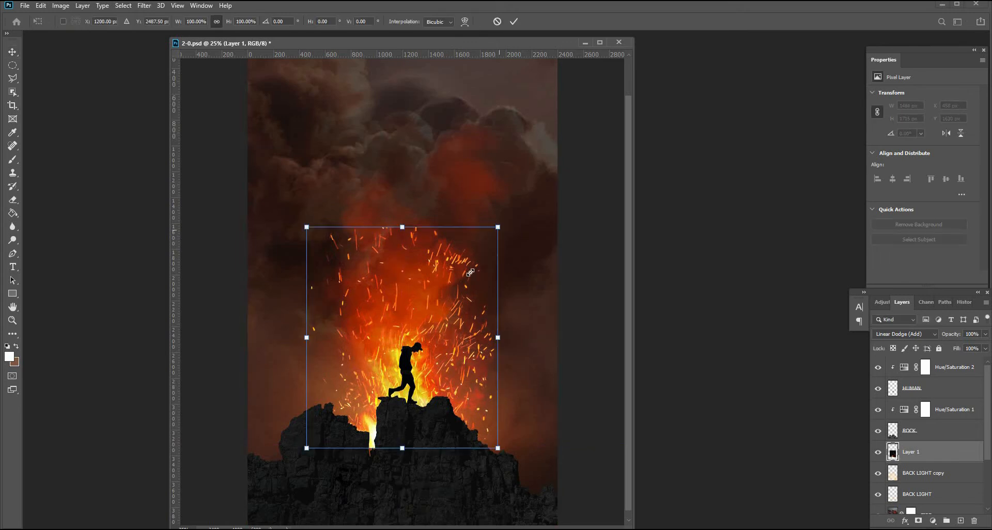
{"action": "left_click_drag", "start_coordinate": [498, 227], "coordinate": [454, 297]}
{"action": "key", "text": "Return"}
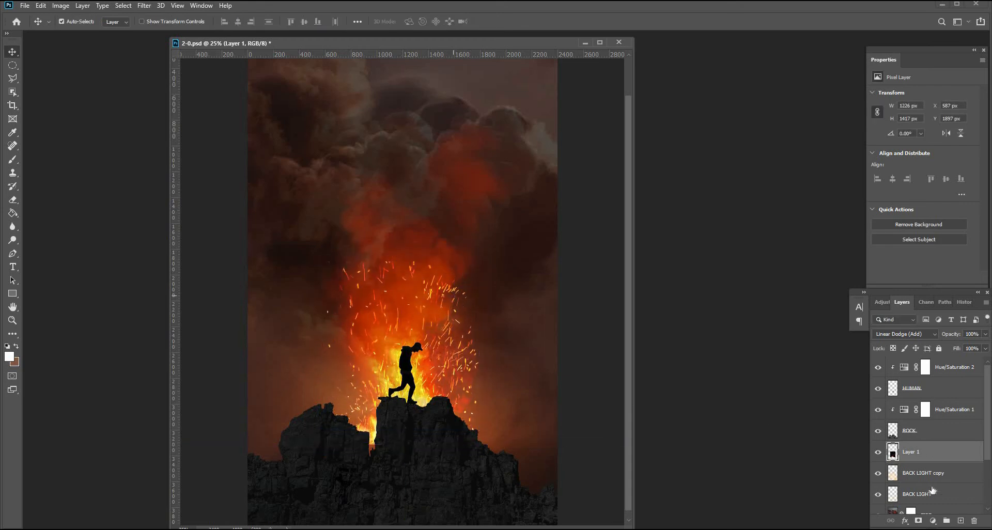
Add a layer mask to the sparks layer and paint black with a smaller brush to hide stray sparks near the man.
{"action": "left_click", "coordinate": [918, 522]}
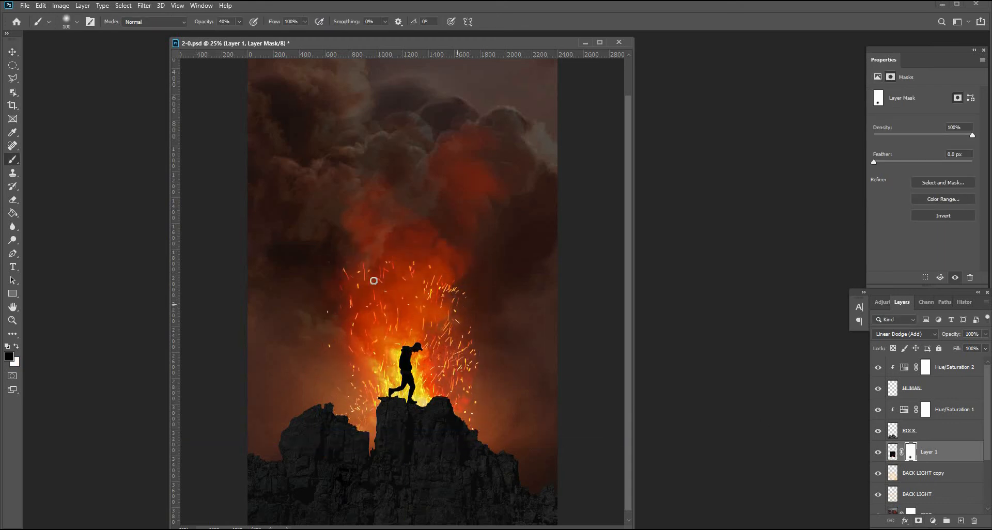
{"action": "key", "text": "0"}
{"action": "key", "text": "bracketleft"}
{"action": "key", "text": "bracketleft"}
{"action": "key", "text": "bracketleft"}
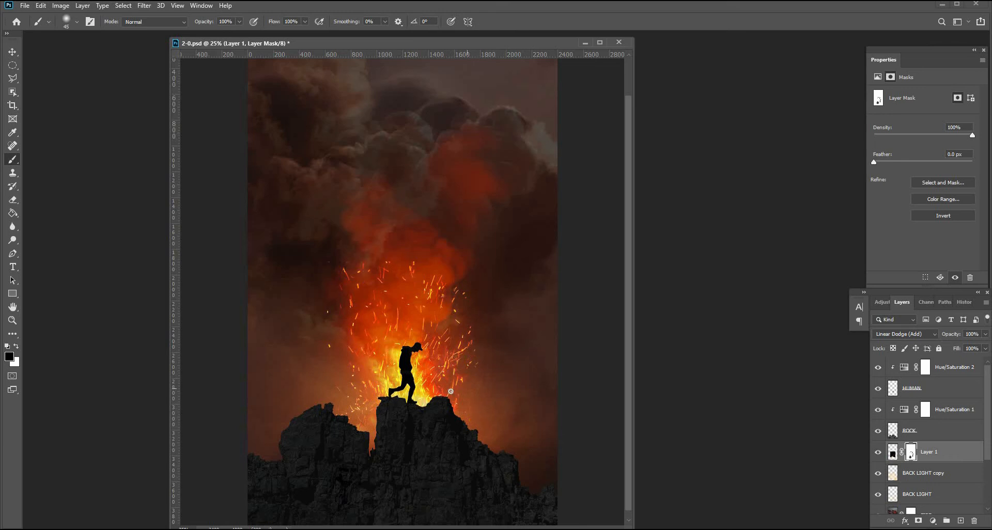
{"action": "left_click", "coordinate": [15, 320]}
{"action": "left_click", "coordinate": [12, 160]}
{"action": "left_click_drag", "start_coordinate": [413, 255], "coordinate": [413, 267]}
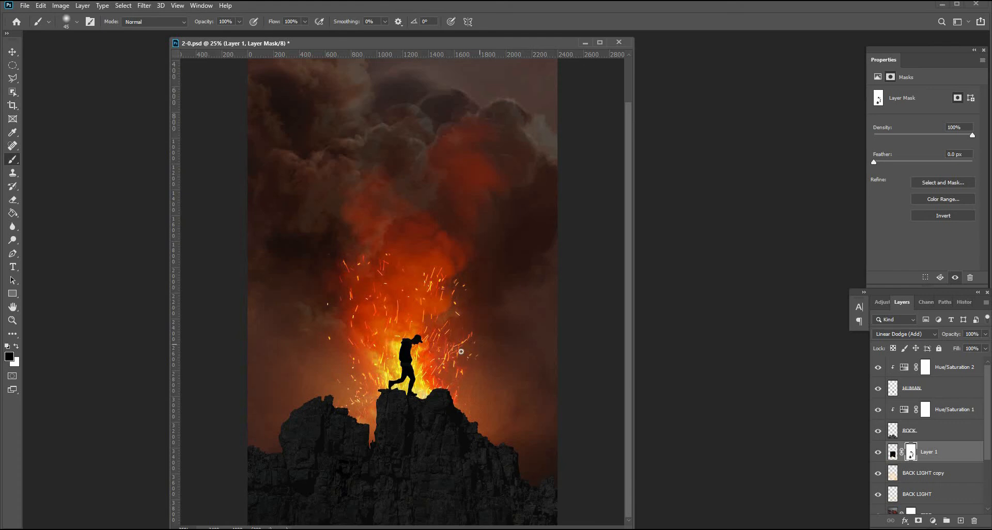
{"action": "left_click_drag", "start_coordinate": [461, 351], "coordinate": [463, 385]}
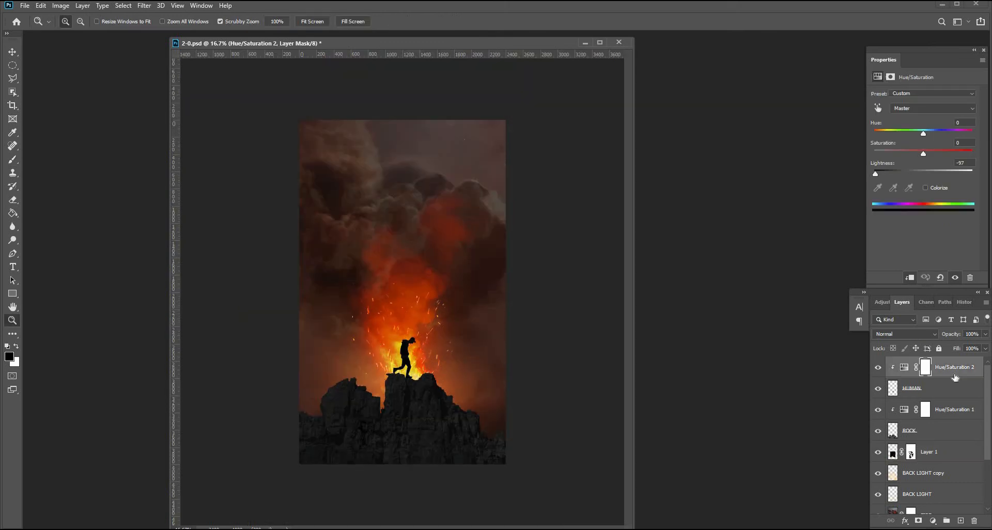
Stamp all visible layers into a new merged layer named CAMERA RAW.
{"action": "key", "text": "ctrl+shift+alt+e"}
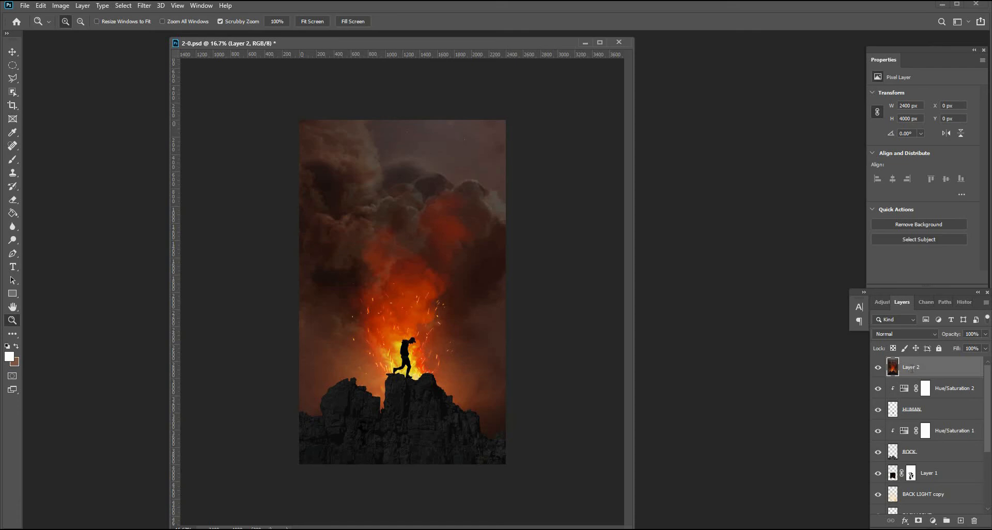
{"action": "double_click", "coordinate": [912, 367]}
{"action": "type", "text": "CAM"}
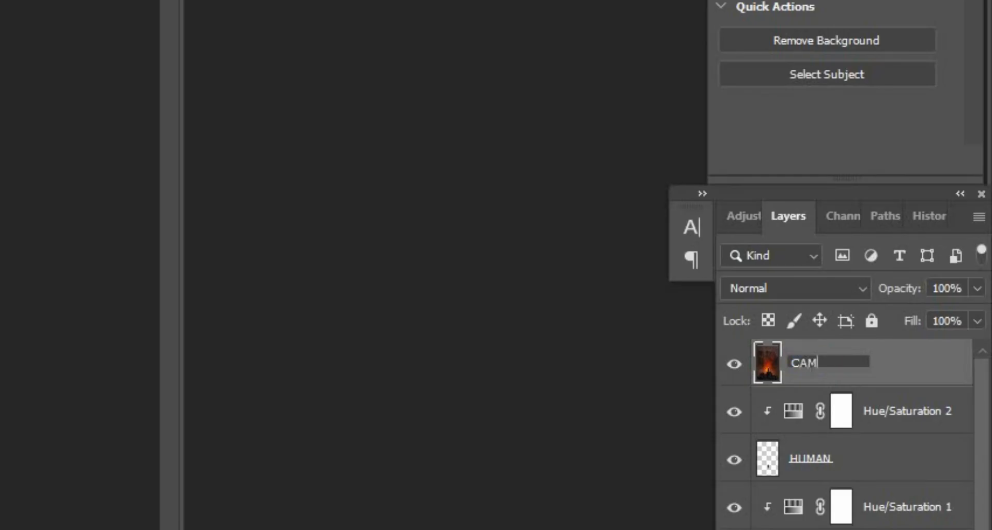
{"action": "type", "text": "ERA RAW"}
{"action": "key", "text": "Return"}
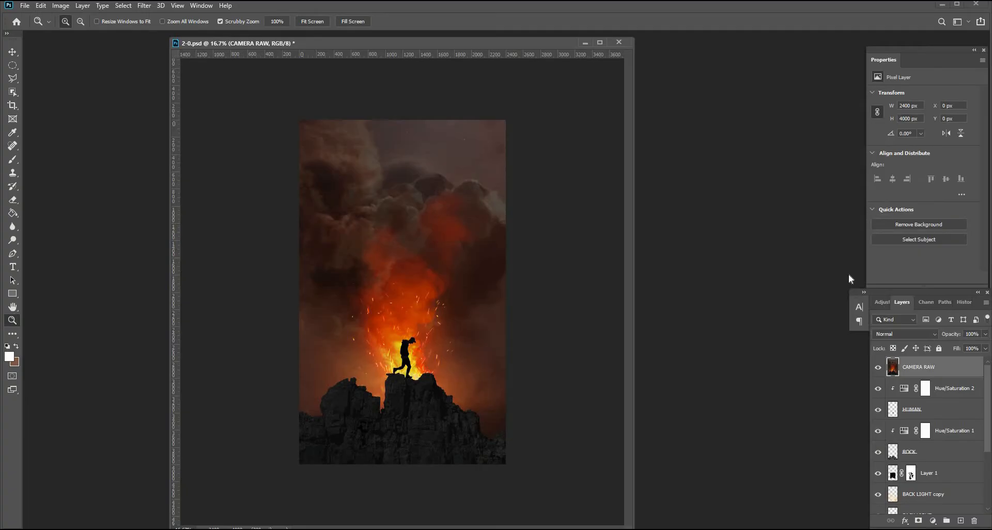
Convert CAMERA RAW to a smart object and open Camera Raw Filter, raising Highlights to +38.
{"action": "right_click", "coordinate": [933, 367]}
{"action": "left_click", "coordinate": [838, 237]}
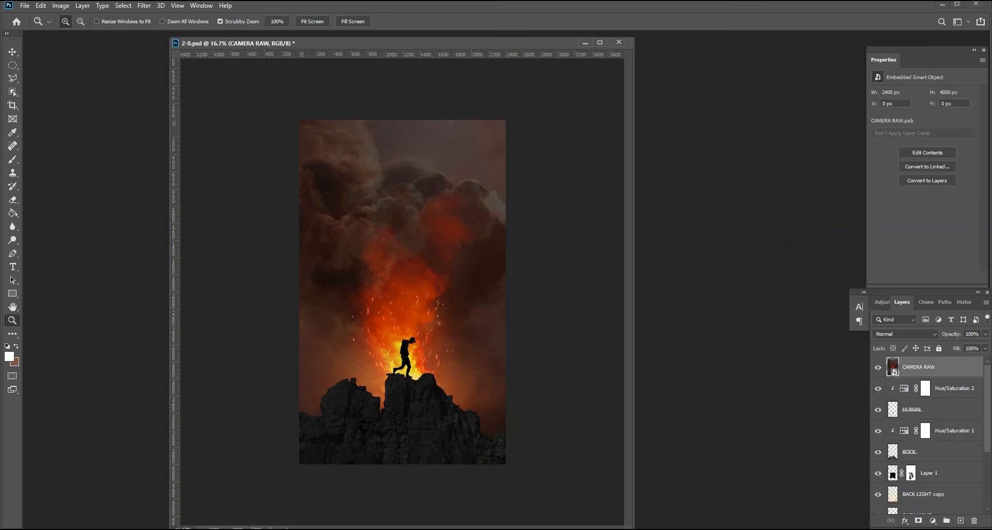
{"action": "left_click", "coordinate": [143, 5]}
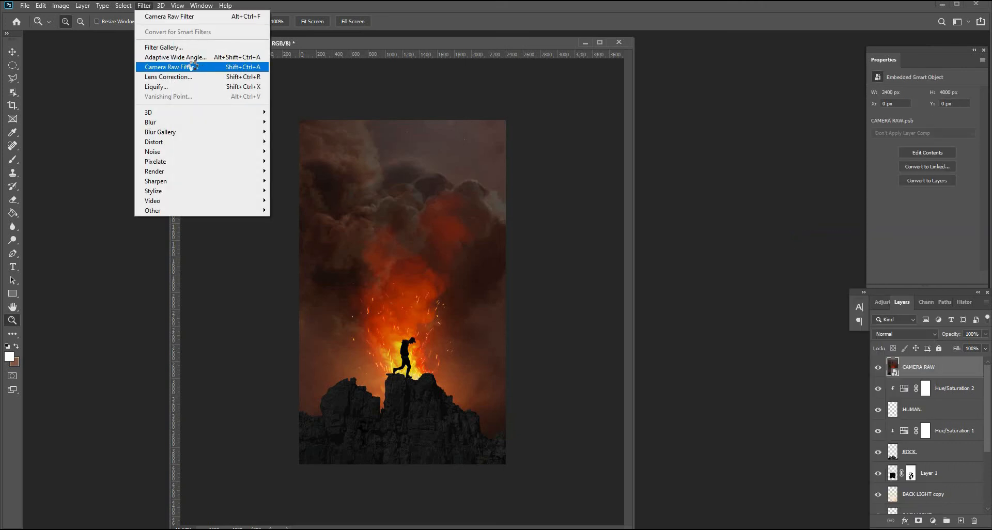
{"action": "left_click", "coordinate": [191, 67]}
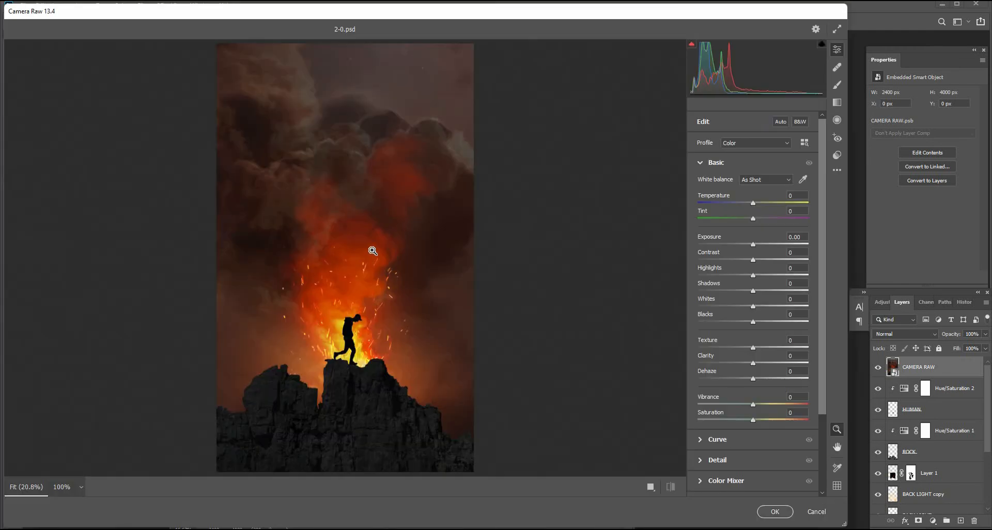
{"action": "left_click_drag", "start_coordinate": [760, 280], "coordinate": [774, 278]}
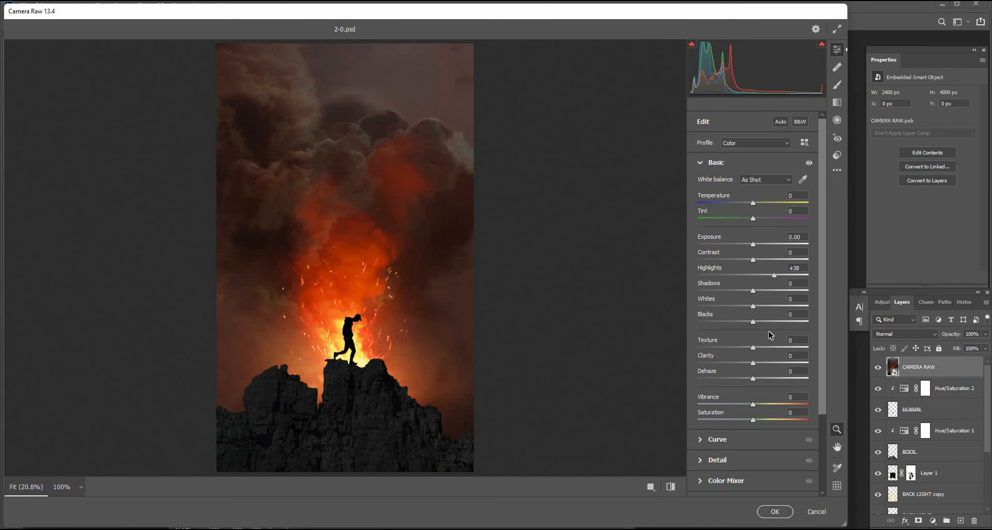
Add a -17 vignette and some grain in Camera Raw's Effects section.
{"action": "scroll", "coordinate": [765, 293], "scroll_direction": "down", "scroll_amount": 2}
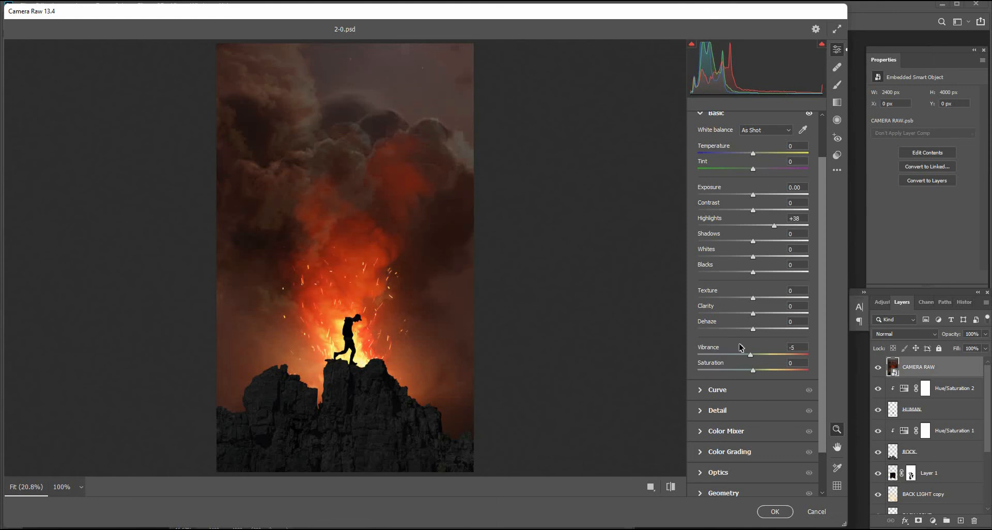
{"action": "scroll", "coordinate": [704, 166], "scroll_direction": "up", "scroll_amount": 2}
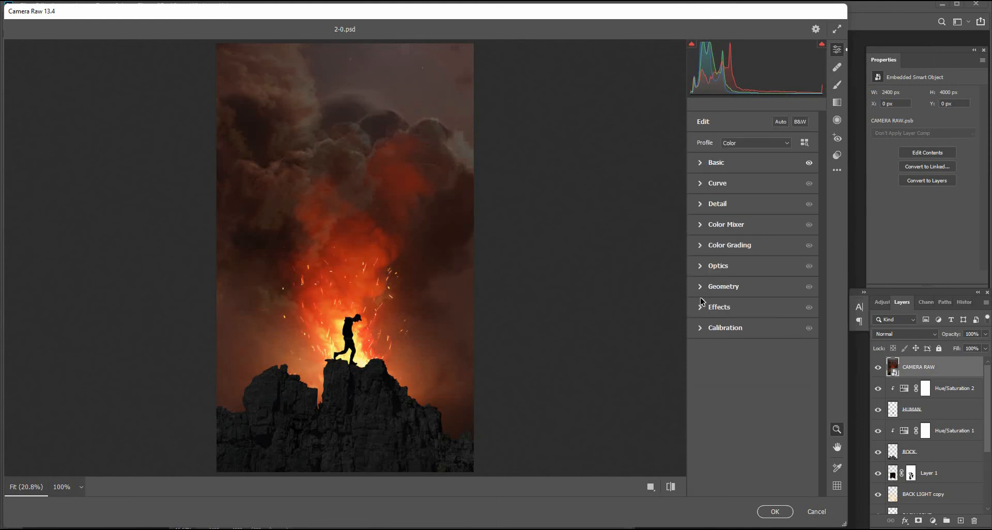
{"action": "left_click", "coordinate": [701, 310]}
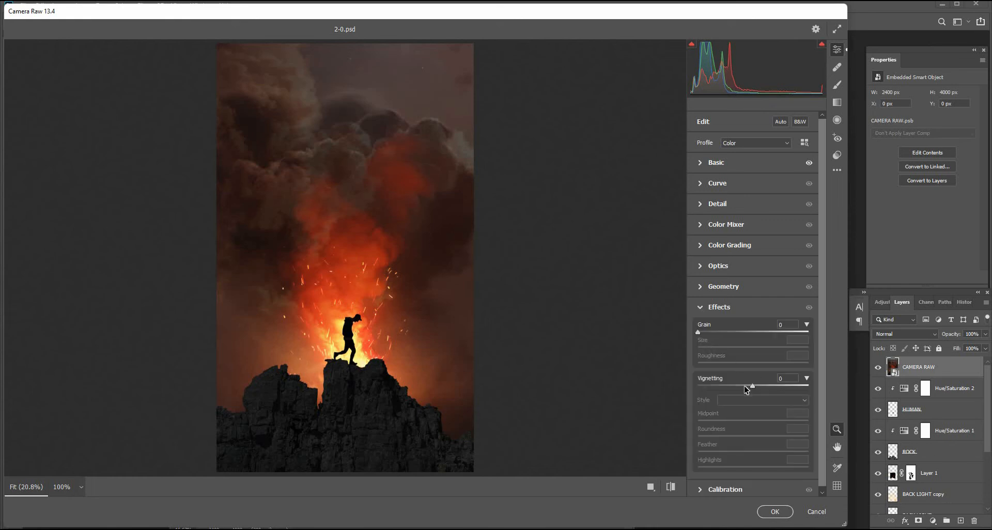
{"action": "left_click_drag", "start_coordinate": [746, 386], "coordinate": [744, 386]}
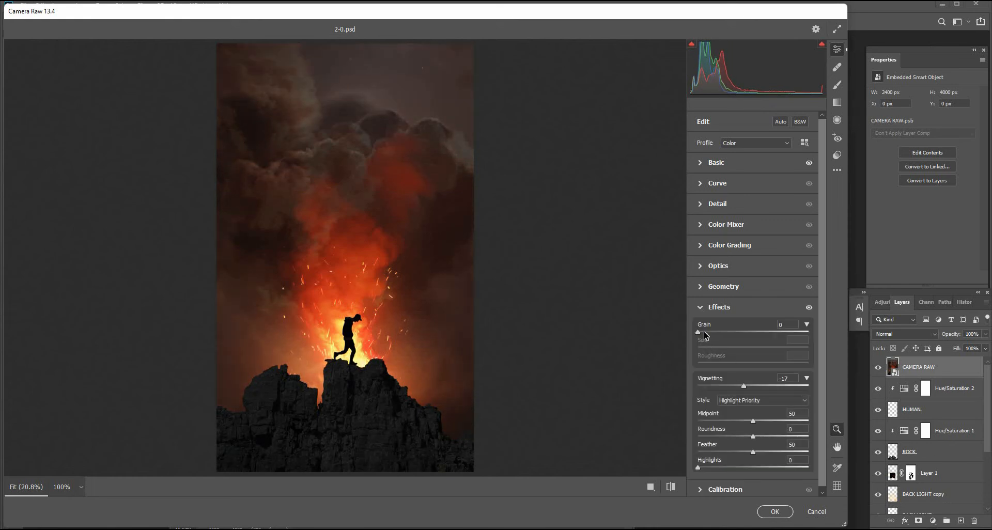
{"action": "left_click_drag", "start_coordinate": [704, 333], "coordinate": [716, 333]}
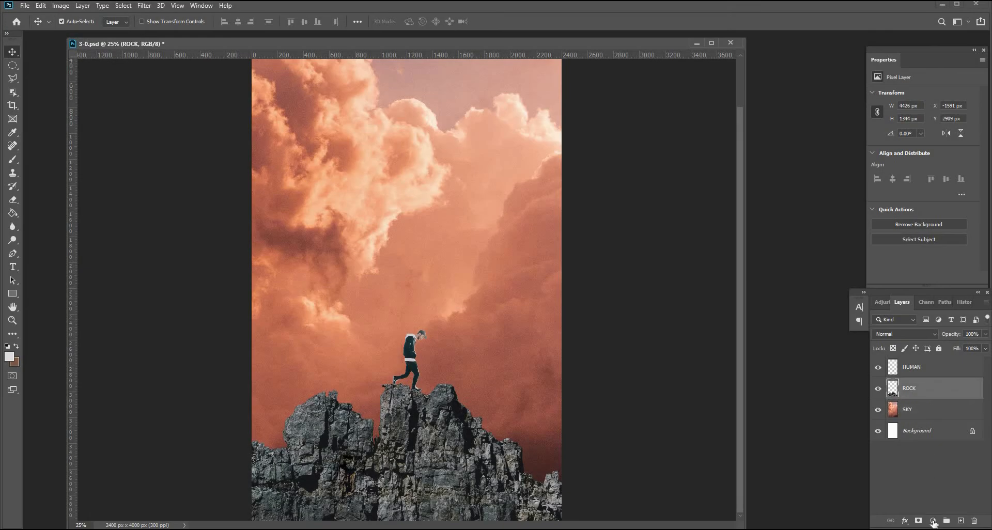
Add a Hue/Saturation adjustment clipped to ROCK, colorized with Hue 196 and Lightness about -77.
{"action": "left_click", "coordinate": [934, 521]}
{"action": "left_click", "coordinate": [939, 423]}
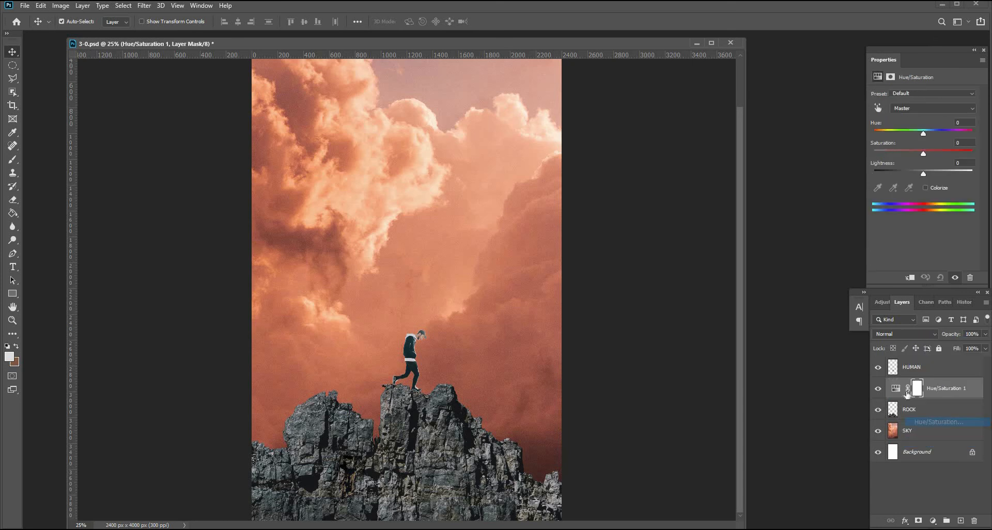
{"action": "left_click", "coordinate": [911, 278]}
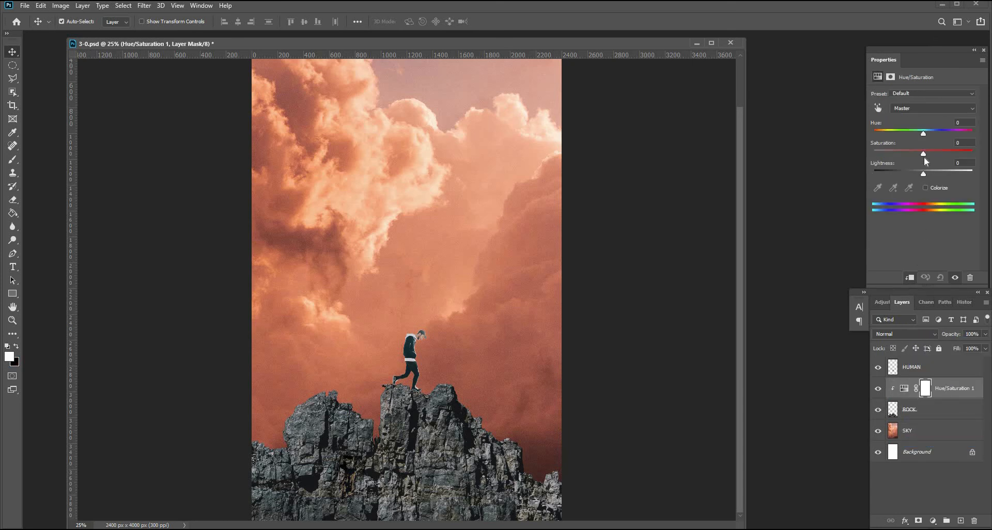
{"action": "left_click", "coordinate": [926, 188]}
{"action": "left_click_drag", "start_coordinate": [874, 133], "coordinate": [924, 133]}
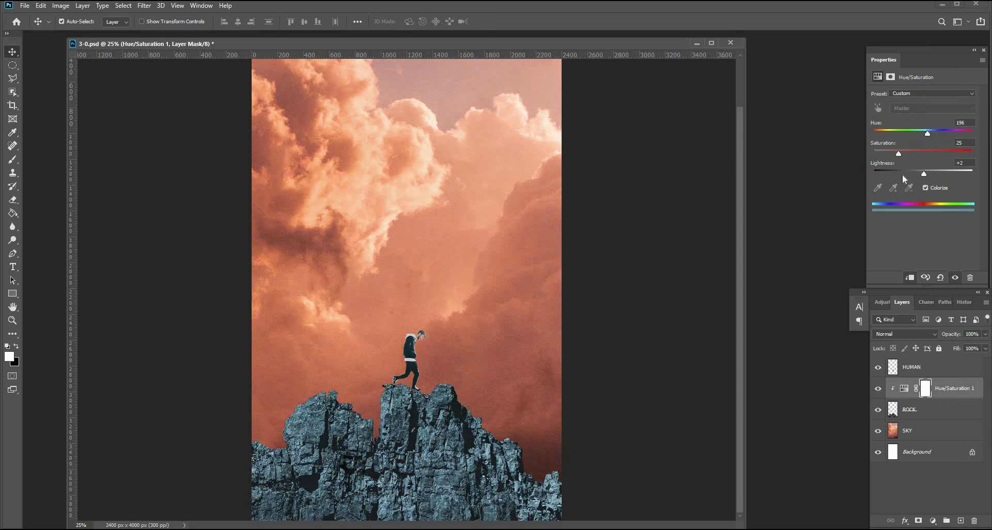
{"action": "left_click_drag", "start_coordinate": [902, 174], "coordinate": [886, 170]}
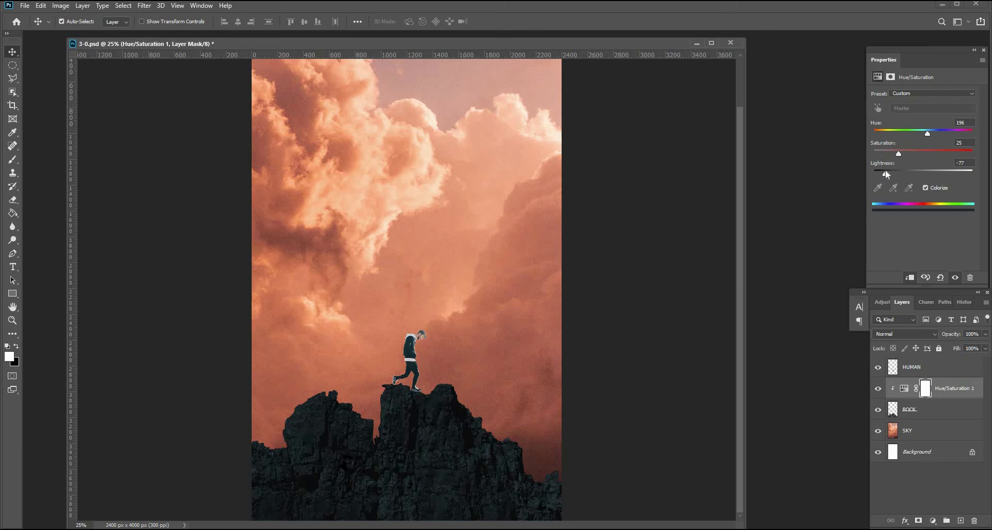
{"action": "left_click_drag", "start_coordinate": [887, 174], "coordinate": [884, 174]}
Add a colorized Hue/Saturation adjustment clipped to HUMAN with Hue 204 and Lightness -95.
{"action": "left_click", "coordinate": [926, 367]}
{"action": "left_click", "coordinate": [933, 520]}
{"action": "left_click", "coordinate": [925, 424]}
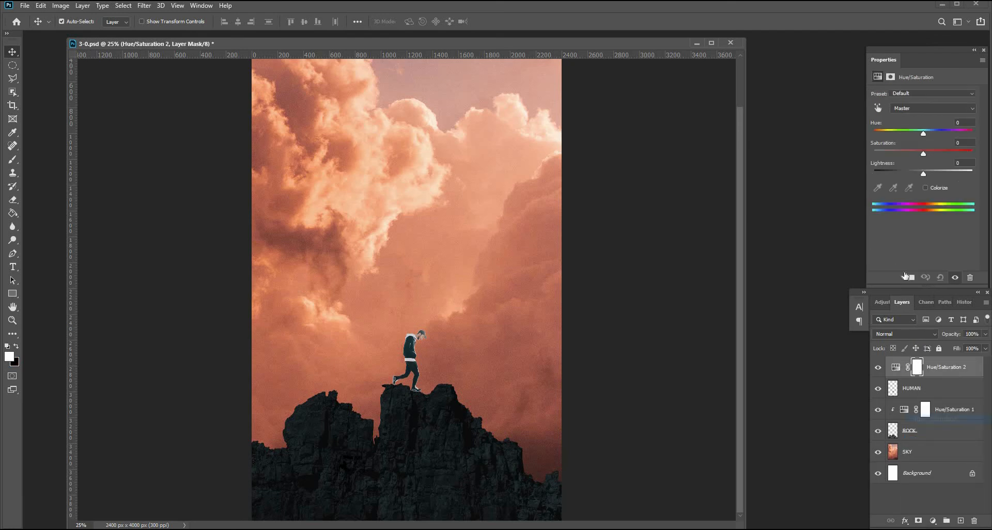
{"action": "left_click", "coordinate": [910, 278]}
{"action": "left_click", "coordinate": [926, 188]}
{"action": "left_click", "coordinate": [884, 133]}
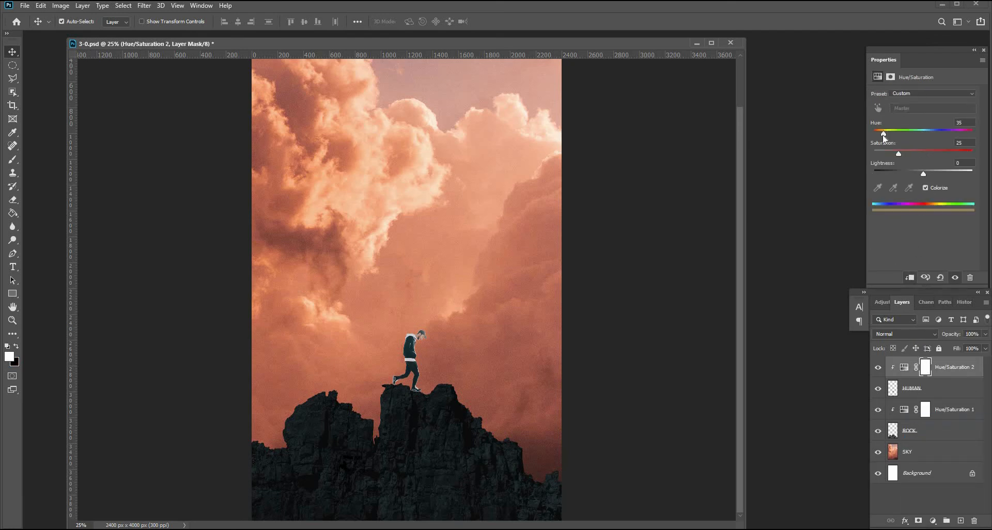
{"action": "left_click_drag", "start_coordinate": [904, 135], "coordinate": [929, 134]}
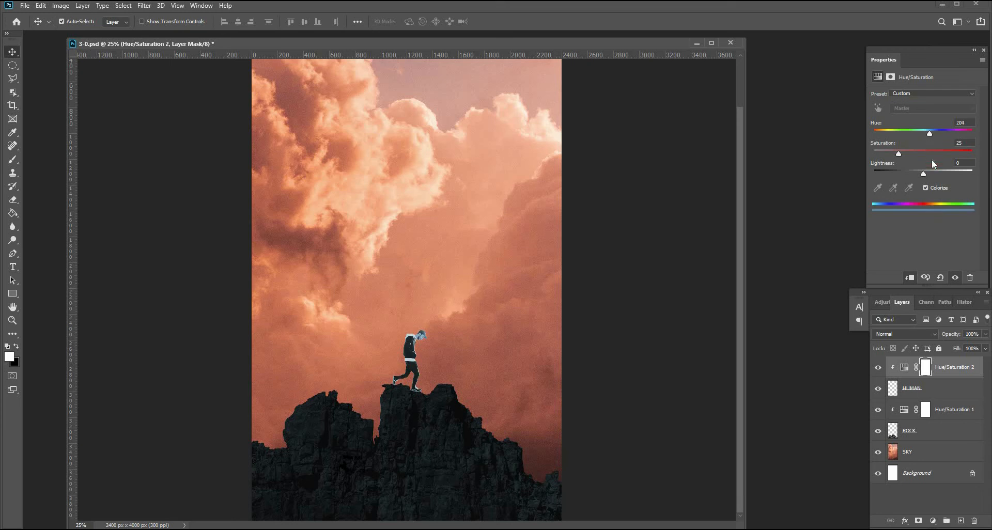
{"action": "left_click_drag", "start_coordinate": [906, 174], "coordinate": [877, 174]}
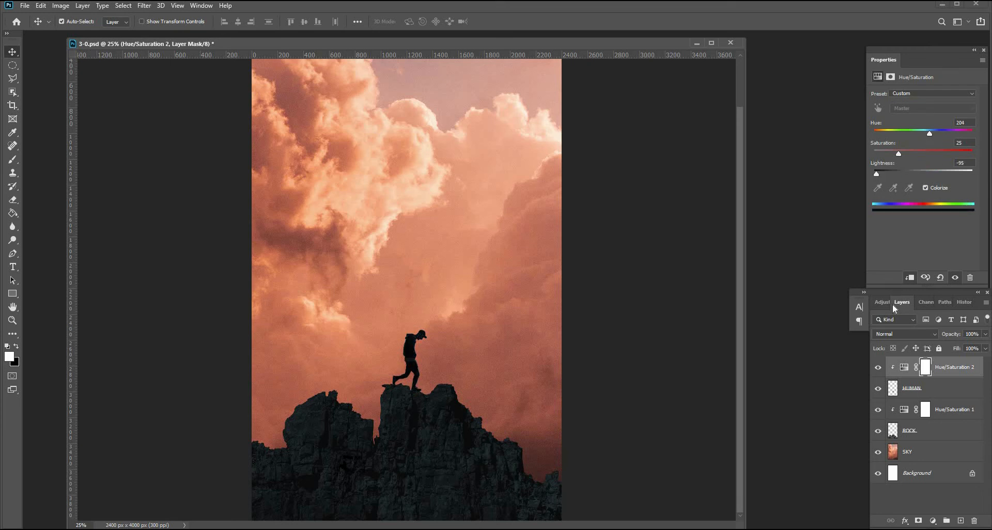
Add a colorized Hue/Saturation adjustment clipped to SKY with Hue 188, Saturation 16 and Lightness -28.
{"action": "left_click", "coordinate": [925, 454]}
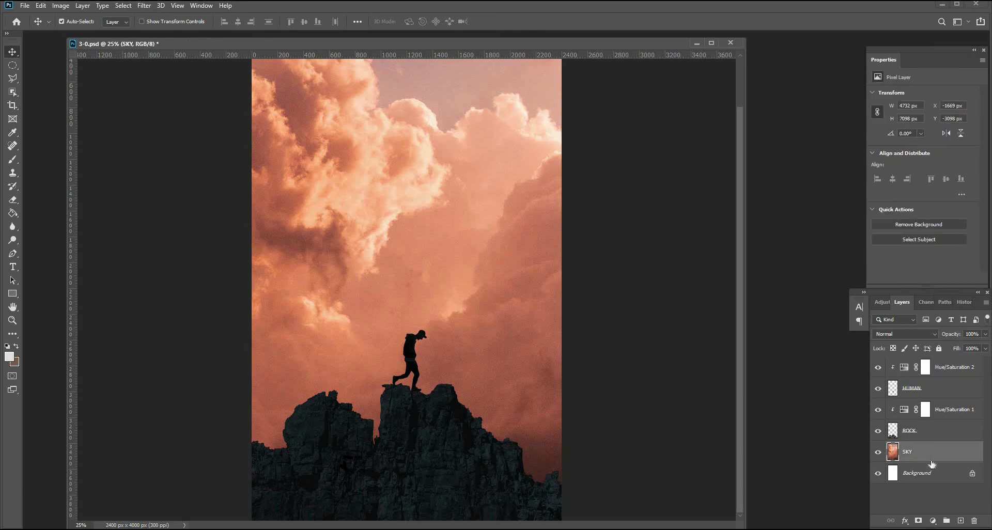
{"action": "left_click", "coordinate": [934, 521]}
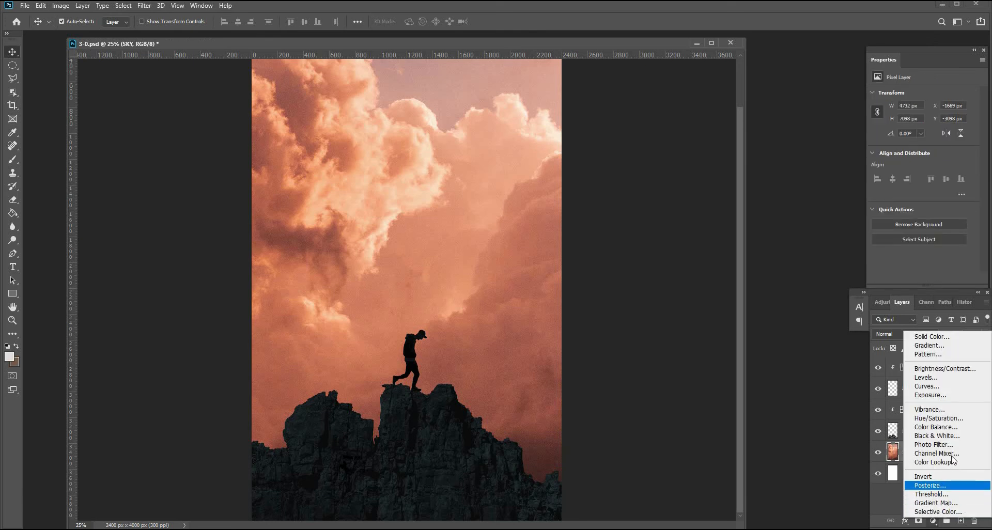
{"action": "left_click", "coordinate": [939, 418]}
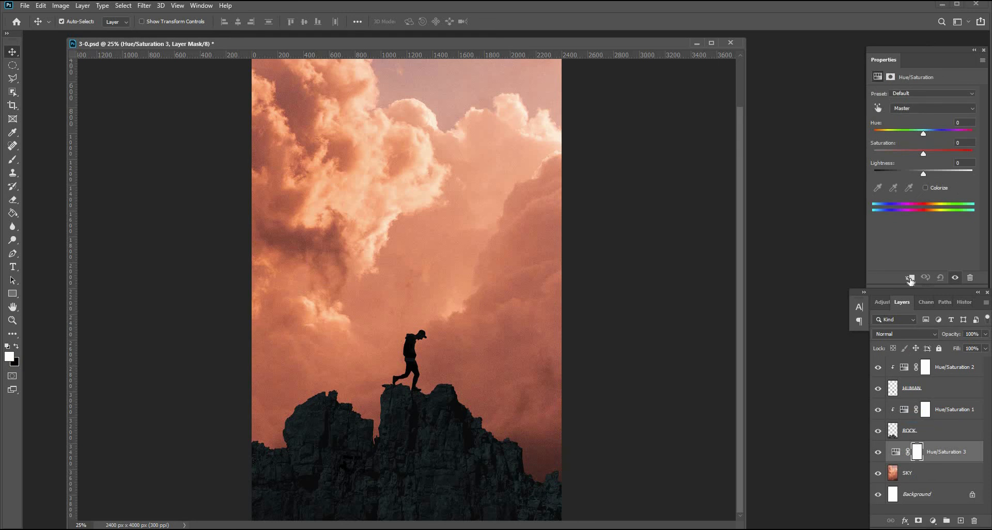
{"action": "left_click", "coordinate": [926, 187]}
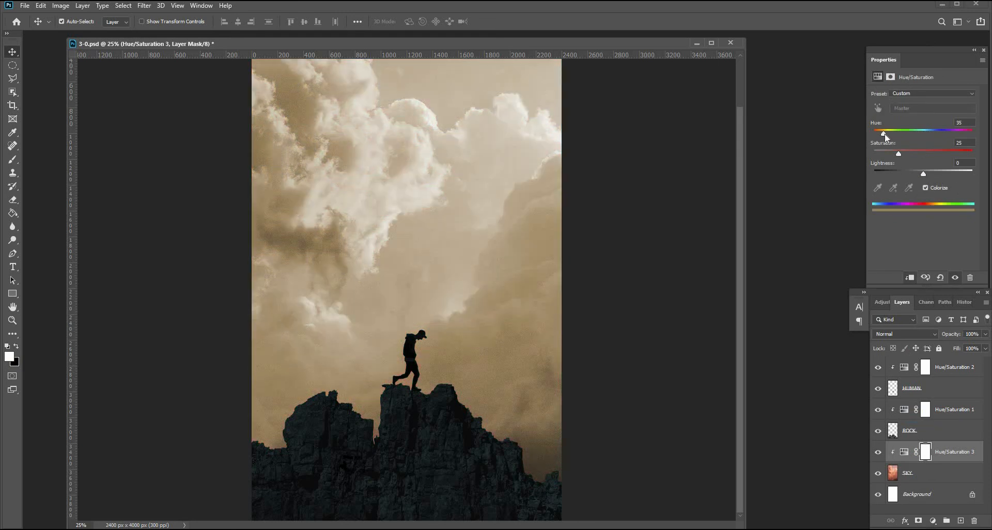
{"action": "left_click_drag", "start_coordinate": [910, 135], "coordinate": [886, 151]}
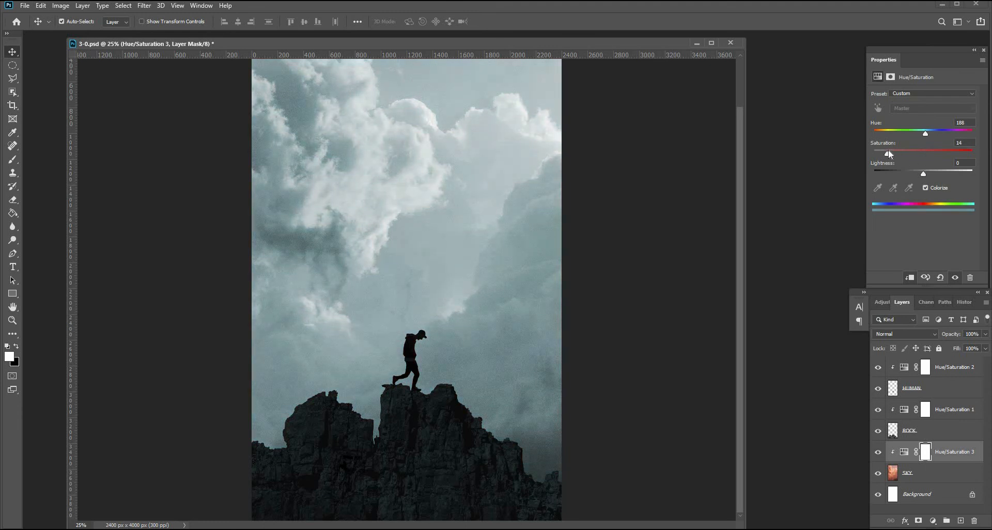
{"action": "left_click", "coordinate": [912, 174]}
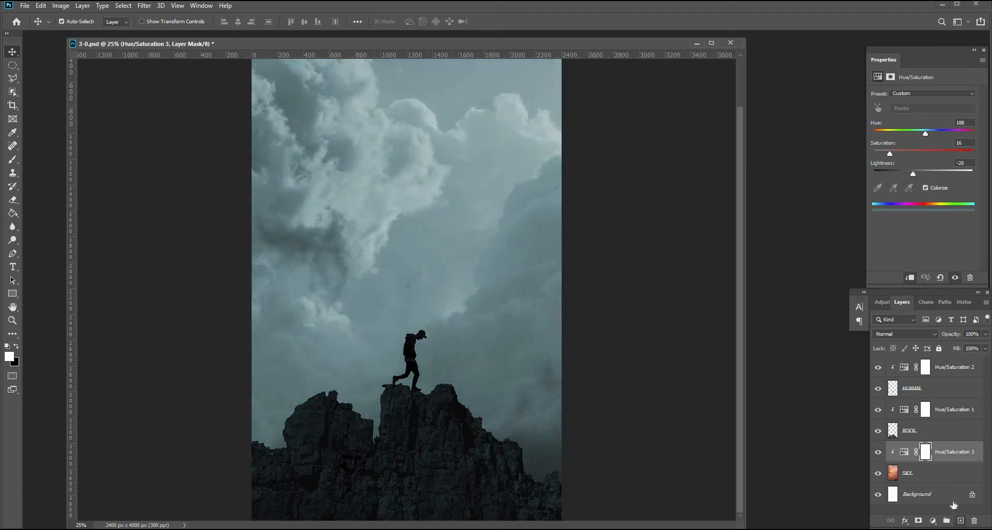
Create a new empty layer above the sky adjustment and name it BACKGROUND FOG.
{"action": "left_click", "coordinate": [961, 521]}
{"action": "double_click", "coordinate": [911, 451]}
{"action": "type", "text": "BACKGROU"}
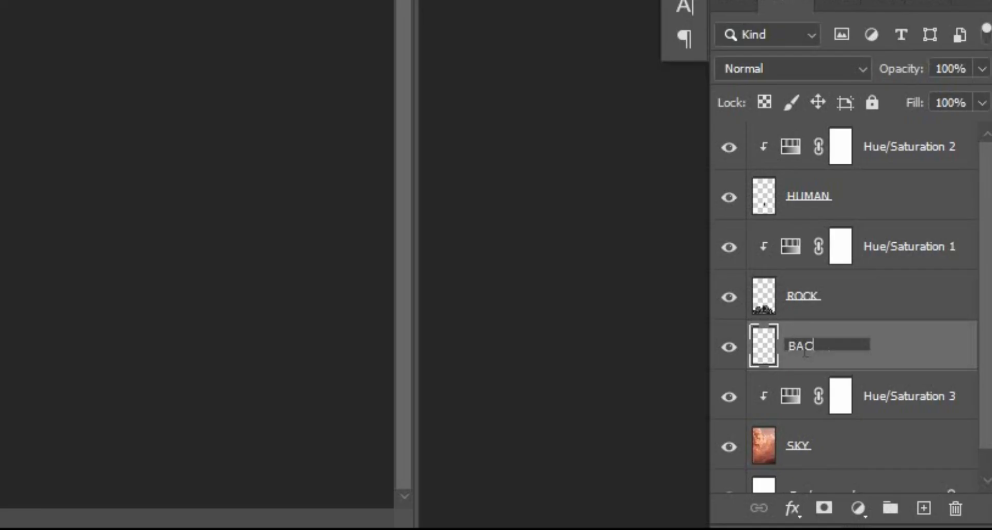
{"action": "type", "text": "ND FOG"}
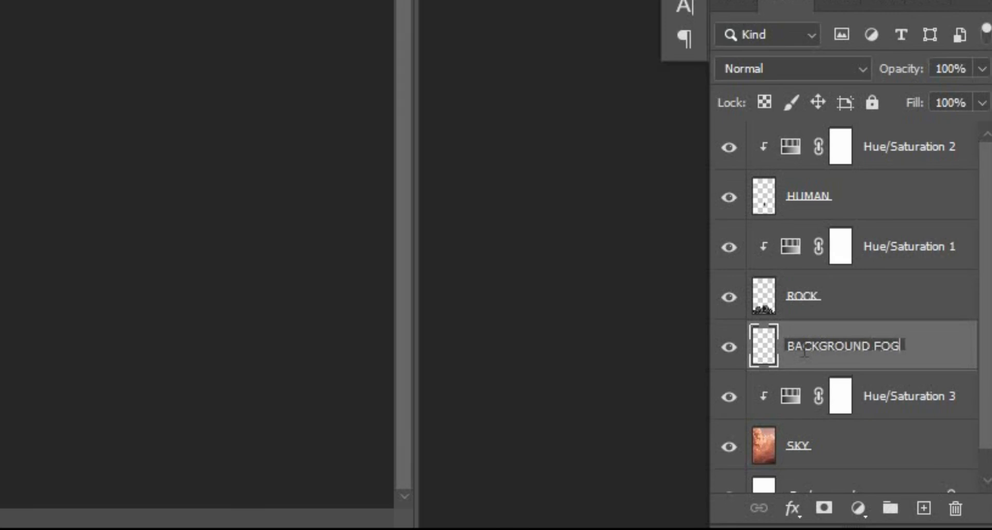
{"action": "key", "text": "Return"}
Set the foreground colour to a blue-grey sampled from the clouds, about 7c9a9f.
{"action": "key", "text": "i"}
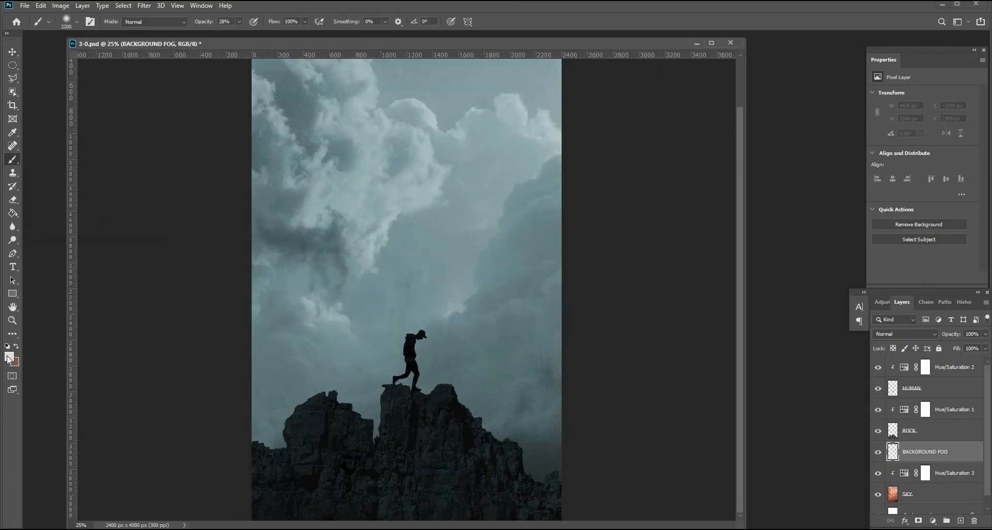
{"action": "left_click", "coordinate": [9, 356]}
{"action": "left_click_drag", "start_coordinate": [672, 117], "coordinate": [676, 126]}
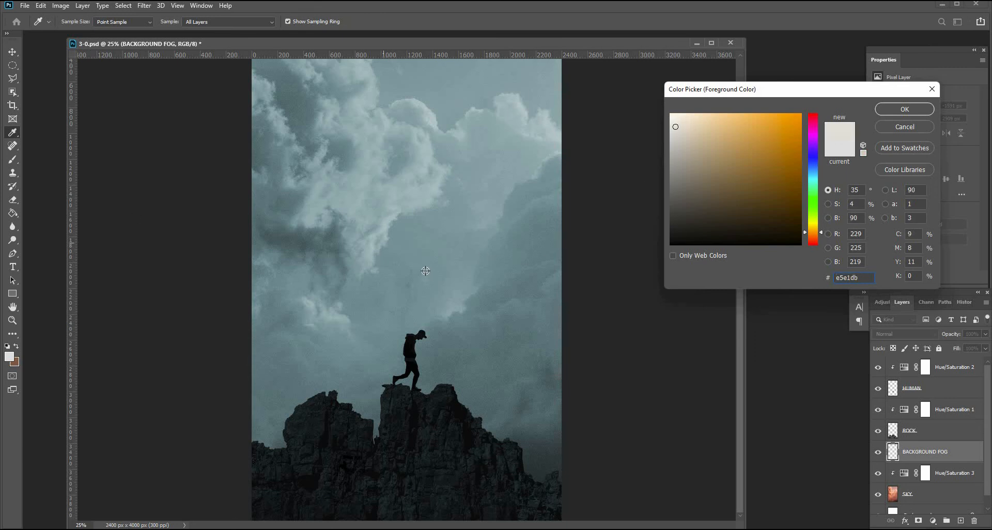
{"action": "left_click", "coordinate": [478, 310]}
{"action": "left_click", "coordinate": [453, 278]}
{"action": "left_click", "coordinate": [421, 208]}
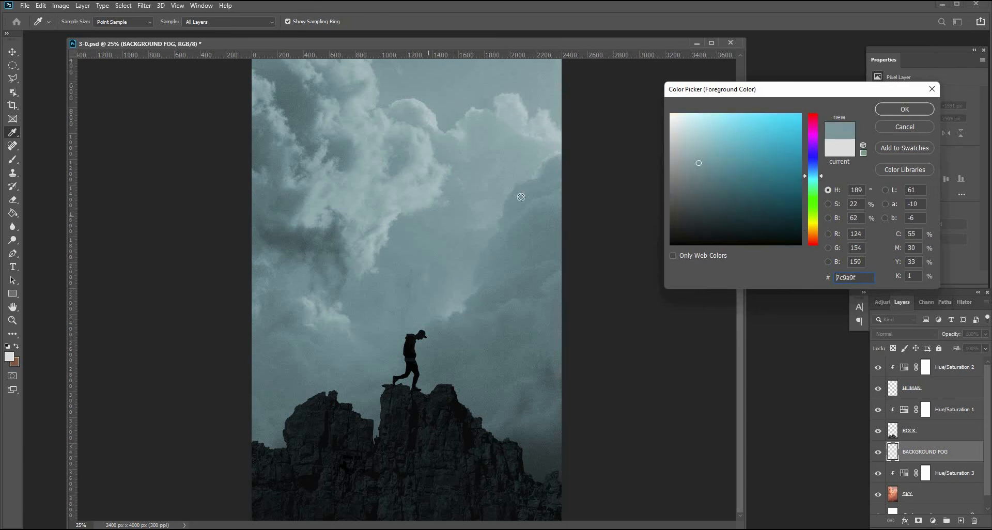
{"action": "left_click", "coordinate": [490, 201]}
{"action": "left_click_drag", "start_coordinate": [675, 137], "coordinate": [675, 133]}
{"action": "left_click", "coordinate": [905, 109]}
Pick a cloud brush and stamp fog across the sky on BACKGROUND FOG at 63% opacity.
{"action": "left_click", "coordinate": [76, 22]}
{"action": "double_click", "coordinate": [41, 104]}
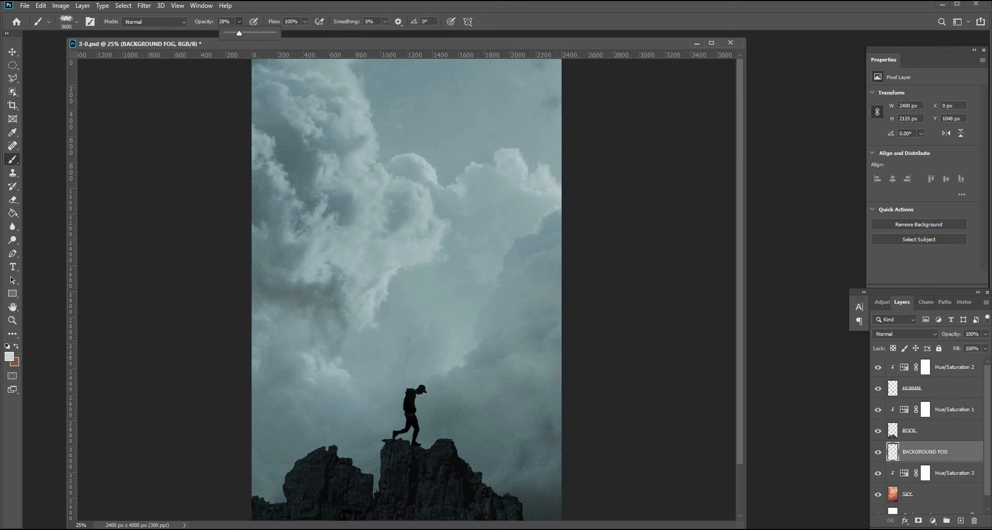
{"action": "left_click_drag", "start_coordinate": [240, 34], "coordinate": [257, 33]}
{"action": "left_click", "coordinate": [413, 99]}
{"action": "left_click", "coordinate": [506, 90]}
{"action": "left_click", "coordinate": [429, 191]}
{"action": "left_click", "coordinate": [439, 268]}
{"action": "left_click", "coordinate": [491, 382]}
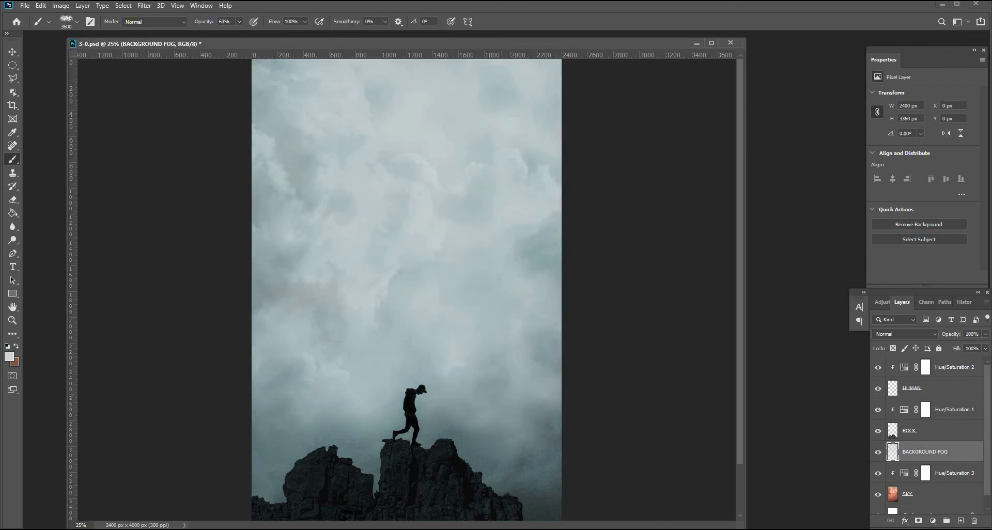
{"action": "scroll", "coordinate": [405, 290], "scroll_direction": "down", "scroll_amount": 3}
{"action": "left_click", "coordinate": [424, 432]}
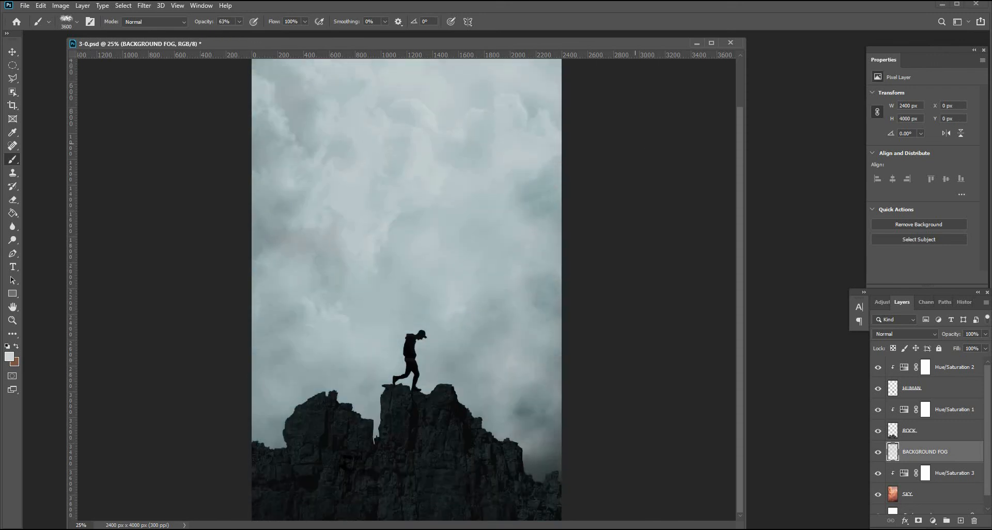
{"action": "key", "text": "ctrl+z"}
{"action": "scroll", "coordinate": [693, 270], "scroll_direction": "up", "scroll_amount": 3}
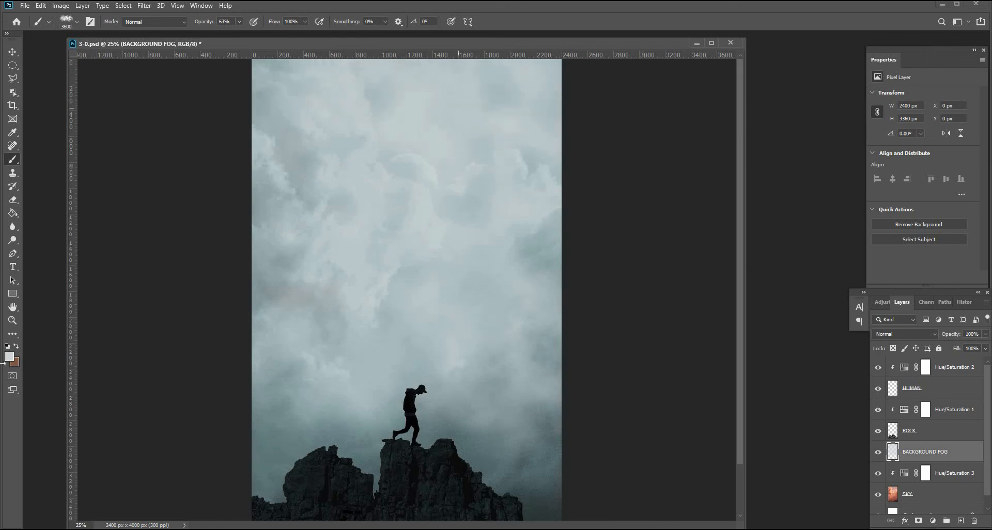
Choose a lighter grey foreground colour for the fog.
{"action": "left_click", "coordinate": [9, 357]}
{"action": "mouse_move", "coordinate": [672, 137]}
{"action": "left_mouse_down"}
{"action": "mouse_move", "coordinate": [666, 146]}
{"action": "mouse_move", "coordinate": [689, 141]}
{"action": "mouse_move", "coordinate": [682, 143]}
{"action": "left_mouse_up"}
{"action": "left_click", "coordinate": [916, 111]}
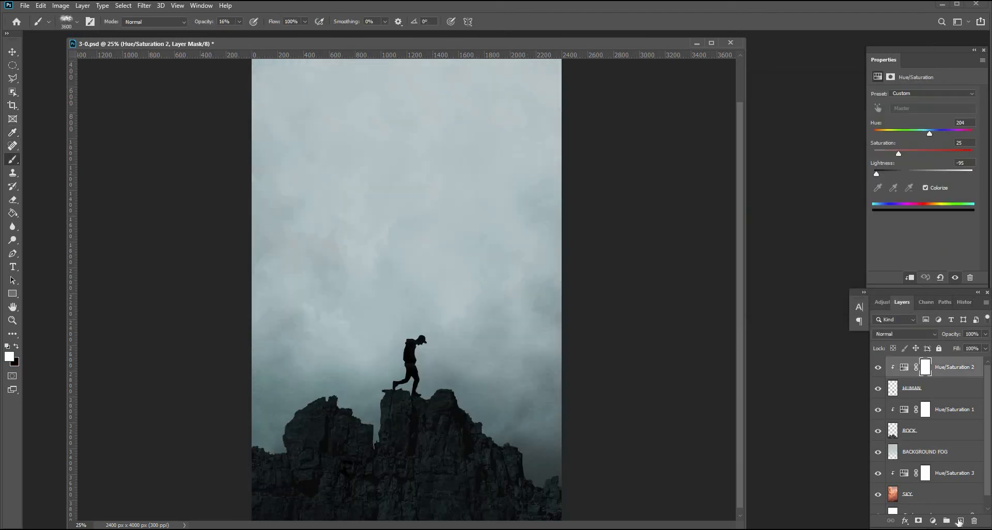
Create a new layer at the top of the stack and name it FOREGROUND FOG.
{"action": "left_click", "coordinate": [960, 521]}
{"action": "double_click", "coordinate": [916, 368]}
{"action": "type", "text": "FO"}
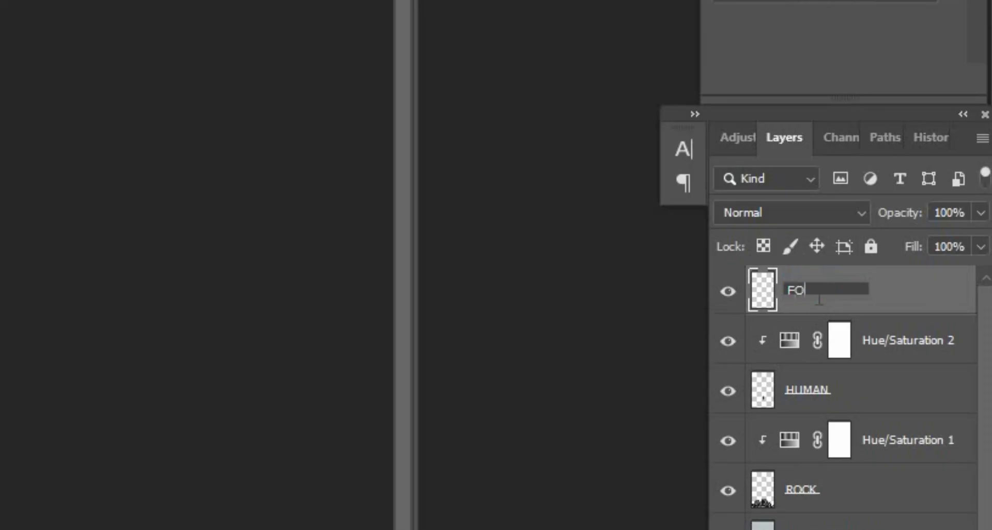
{"action": "type", "text": "REGROUND"}
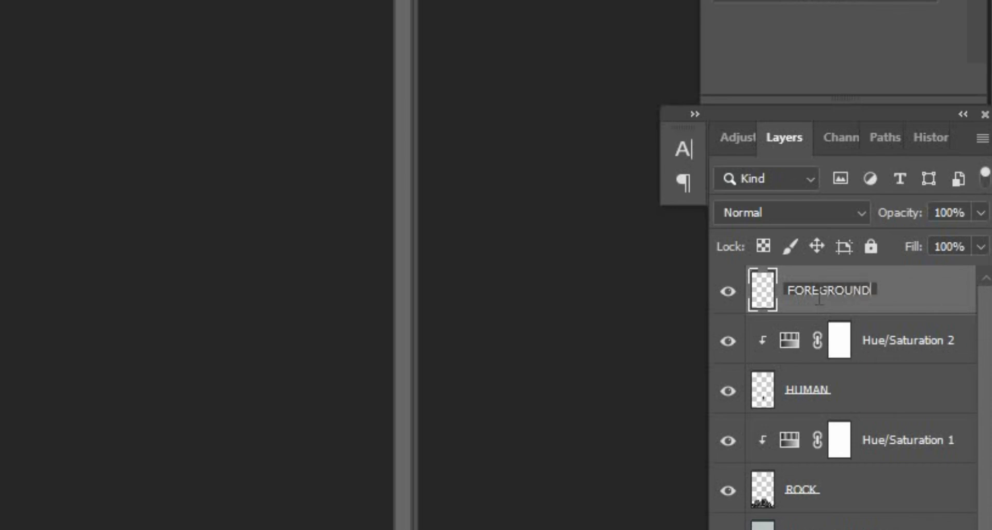
{"action": "type", "text": " FOG"}
{"action": "key", "text": "Return"}
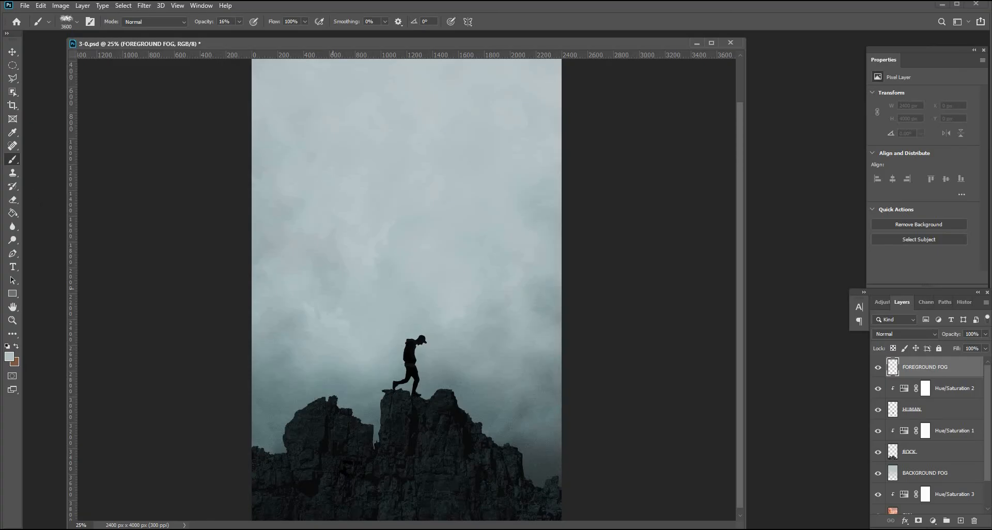
{"action": "scroll", "coordinate": [406, 290], "scroll_direction": "down", "scroll_amount": 1}
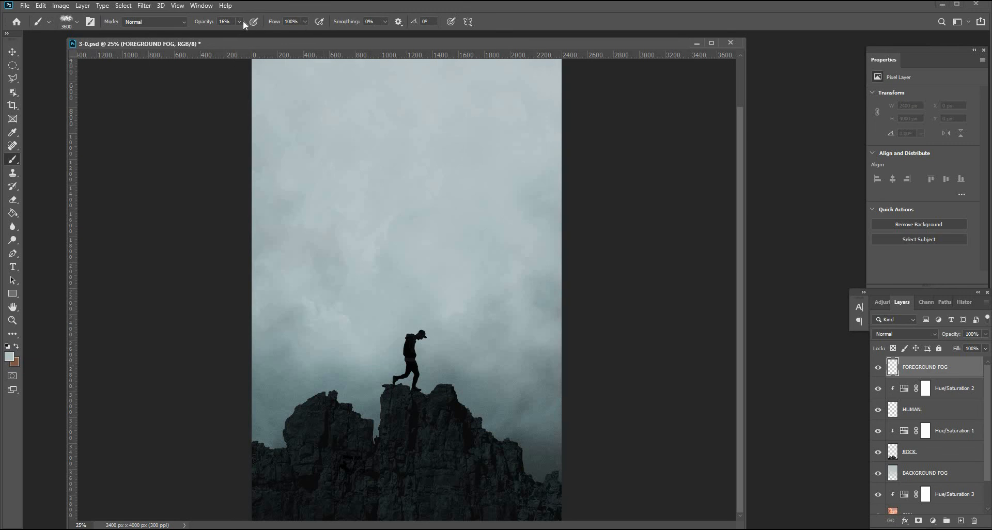
{"action": "left_click_drag", "start_coordinate": [239, 21], "coordinate": [236, 33]}
{"action": "left_click", "coordinate": [421, 457]}
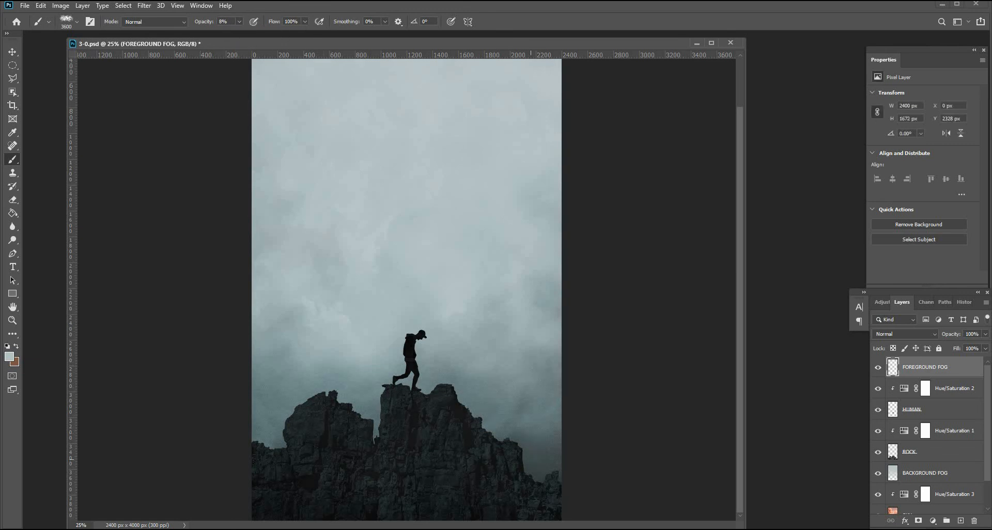
{"action": "key", "text": "ctrl+z"}
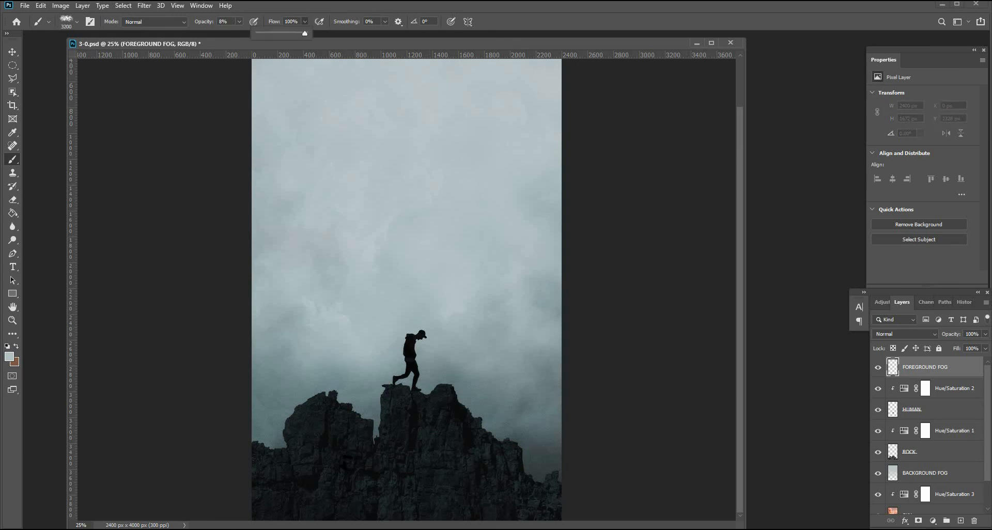
Lower the brush flow and size and stamp fog over the rock peaks on FOREGROUND FOG.
{"action": "mouse_move", "coordinate": [305, 33]}
{"action": "left_mouse_down"}
{"action": "mouse_move", "coordinate": [212, 32]}
{"action": "mouse_move", "coordinate": [251, 33]}
{"action": "left_mouse_up"}
{"action": "key", "text": "bracketleft"}
{"action": "key", "text": "bracketleft"}
{"action": "key", "text": "bracketleft"}
{"action": "key", "text": "bracketleft"}
{"action": "key", "text": "bracketleft"}
{"action": "left_click", "coordinate": [437, 427]}
{"action": "left_click", "coordinate": [473, 379]}
{"action": "left_click", "coordinate": [331, 437]}
{"action": "left_click", "coordinate": [468, 473]}
{"action": "left_click", "coordinate": [380, 483]}
Erase parts of the foreground fog around the rocks with the Eraser.
{"action": "left_click", "coordinate": [12, 200]}
{"action": "left_click_drag", "start_coordinate": [424, 446], "coordinate": [468, 455]}
{"action": "left_click", "coordinate": [555, 474]}
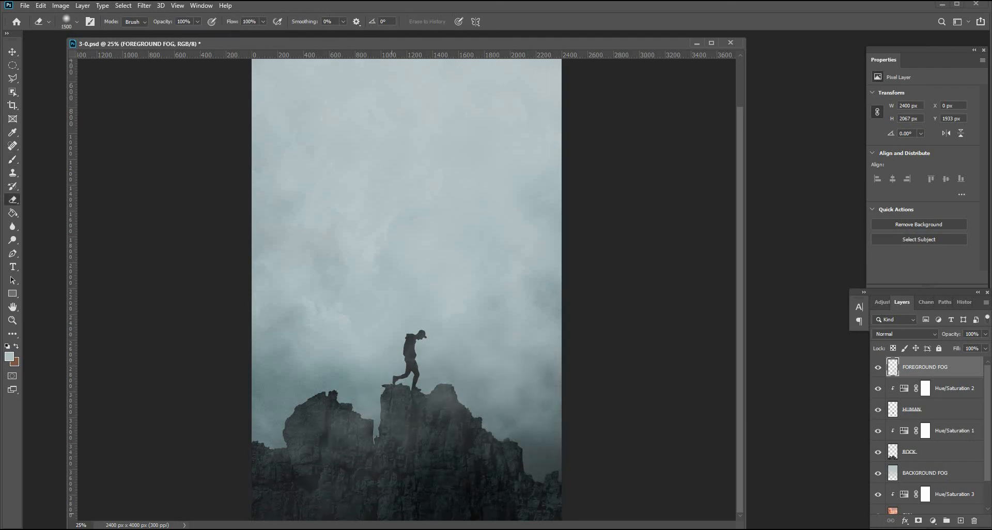
{"action": "left_click_drag", "start_coordinate": [342, 478], "coordinate": [264, 447]}
{"action": "left_click", "coordinate": [396, 403]}
{"action": "left_click", "coordinate": [511, 458]}
Switch back to the brush at 14% opacity and add more fog over the lower left rocks.
{"action": "key", "text": "b"}
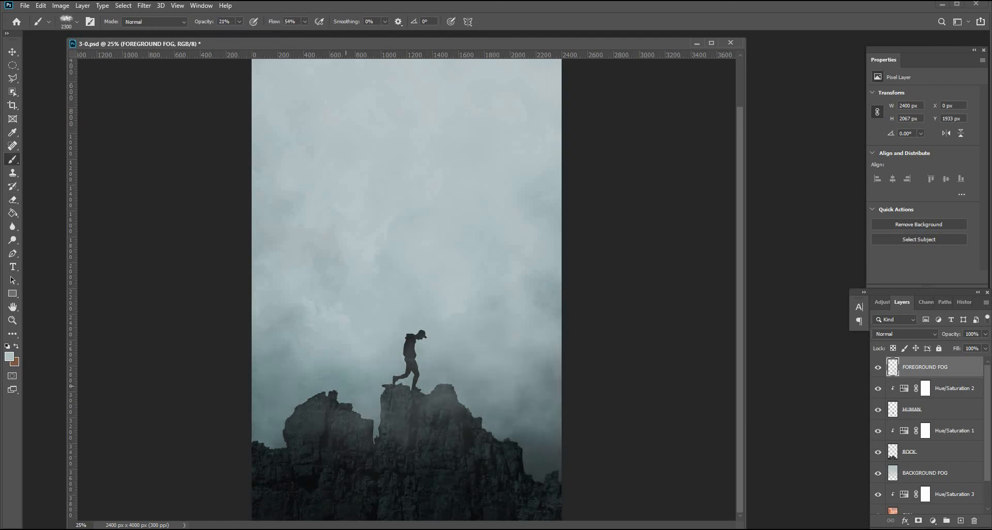
{"action": "left_click_drag", "start_coordinate": [240, 22], "coordinate": [237, 33]}
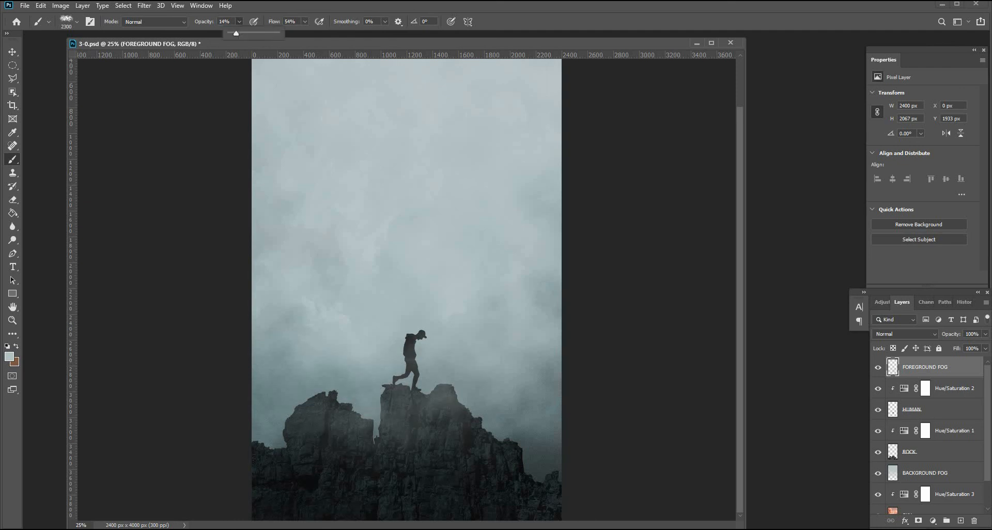
{"action": "left_click", "coordinate": [303, 465]}
Paste a dark snow-particle texture, enlarge it and duplicate it to cover the whole canvas.
{"action": "key", "text": "ctrl+v"}
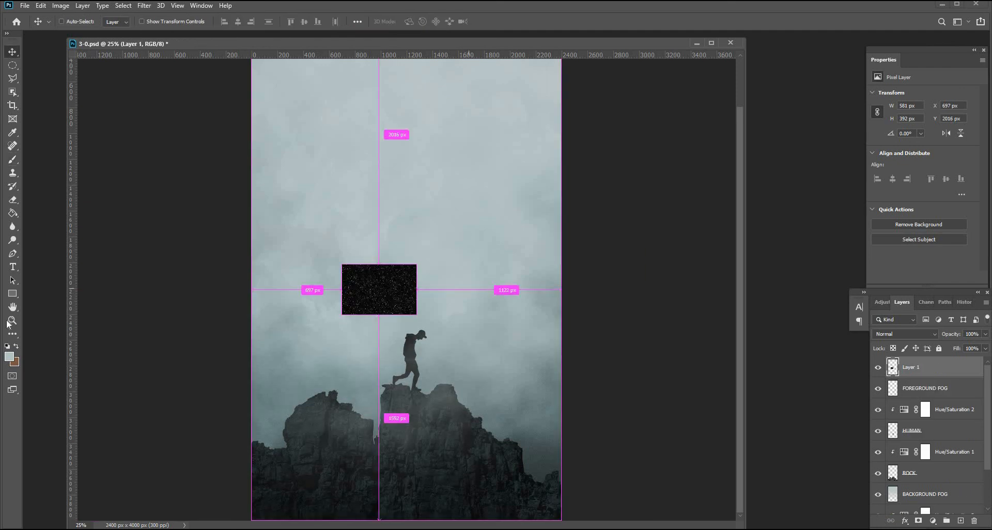
{"action": "left_click", "coordinate": [11, 321]}
{"action": "left_click", "coordinate": [377, 305]}
{"action": "left_click", "coordinate": [11, 52]}
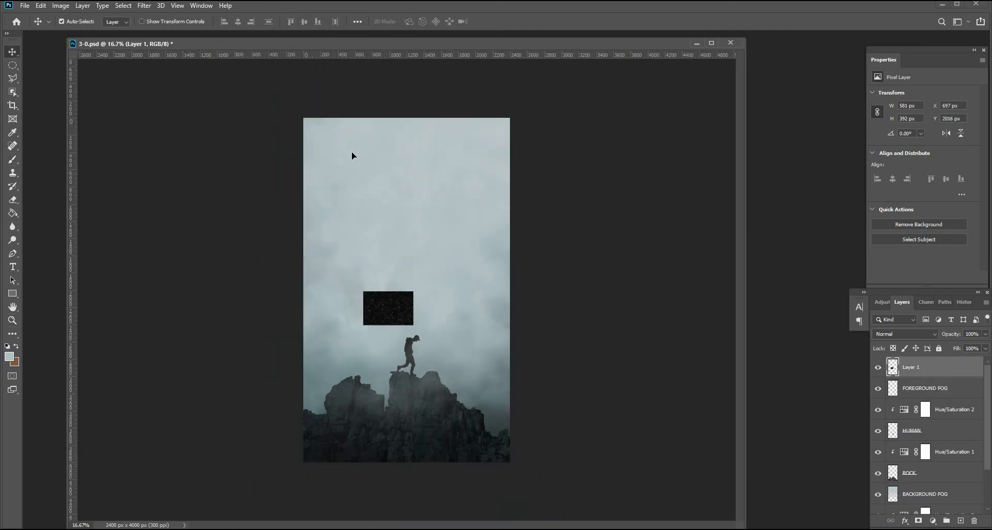
{"action": "left_click_drag", "start_coordinate": [396, 310], "coordinate": [572, 298]}
{"action": "key", "text": "ctrl+t"}
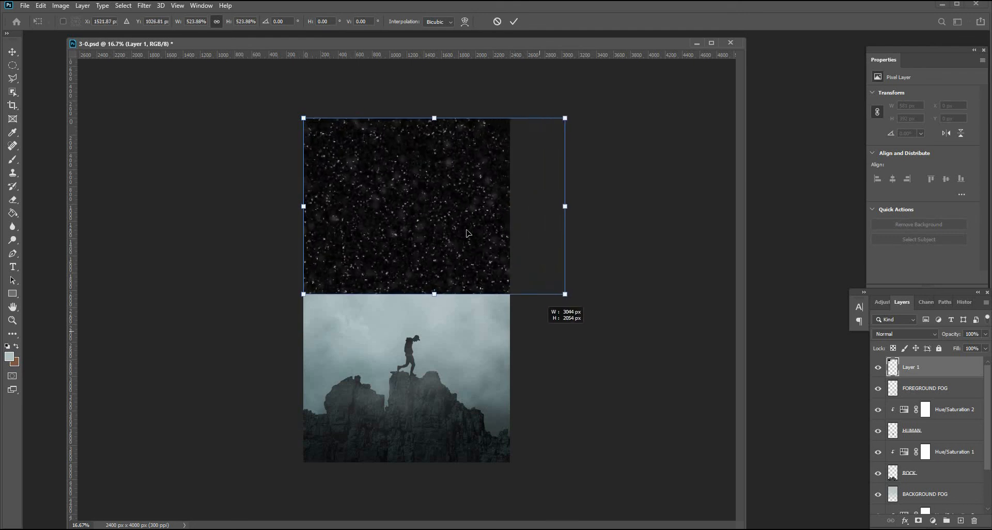
{"action": "key", "text": "Return"}
{"action": "left_click_drag", "start_coordinate": [492, 205], "coordinate": [462, 386]}
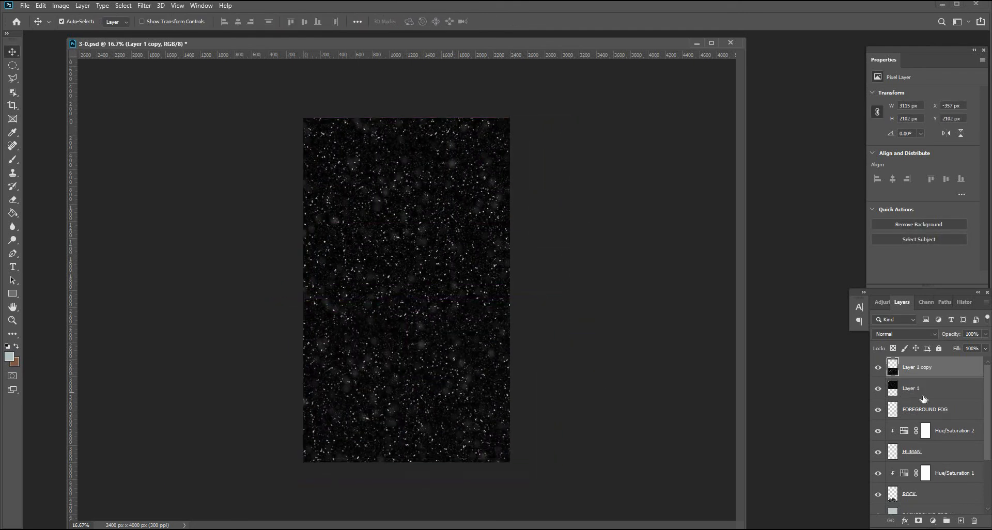
Merge the two snow texture layers into one.
{"action": "left_click", "coordinate": [931, 389], "text": "shift"}
{"action": "right_click", "coordinate": [936, 389]}
{"action": "left_click", "coordinate": [820, 399]}
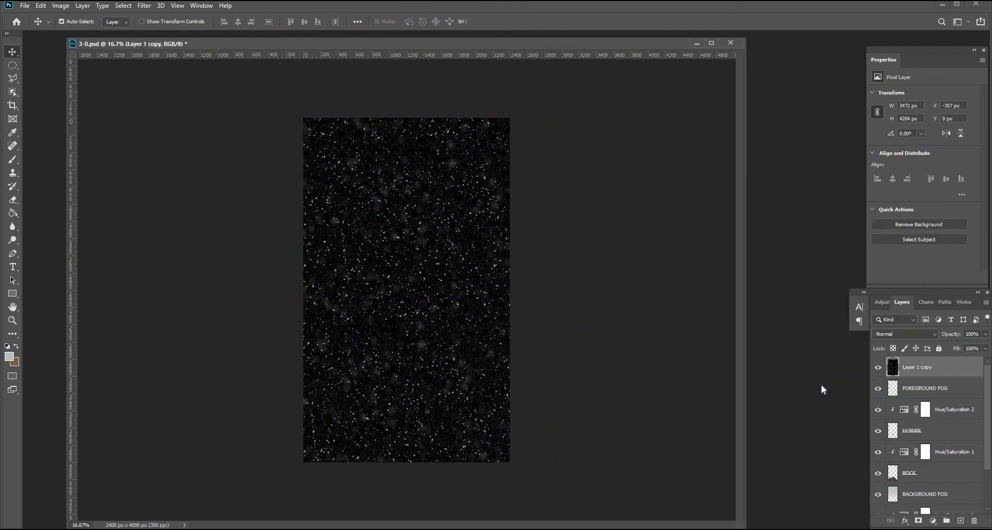
Set the snow layer's blend mode to Screen.
{"action": "left_click", "coordinate": [887, 336]}
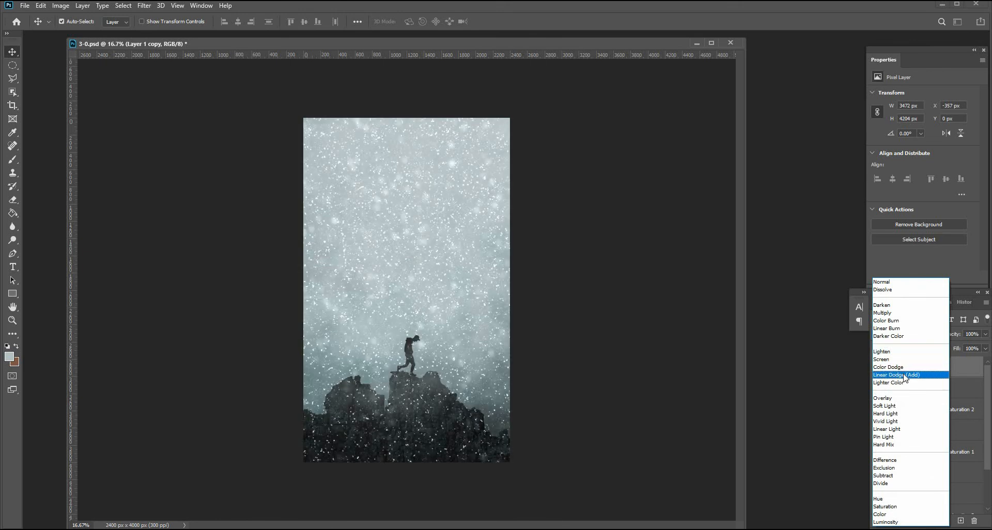
{"action": "left_click", "coordinate": [894, 359]}
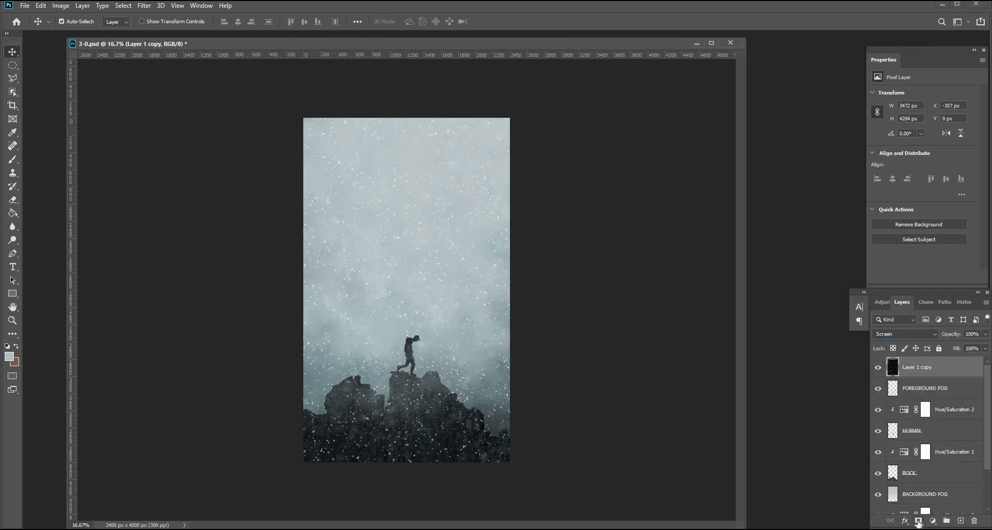
Add an inverted black mask to the snow layer and paint snow back in with a soft brush at about 31% opacity.
{"action": "left_click", "coordinate": [918, 521]}
{"action": "key", "text": "ctrl+i"}
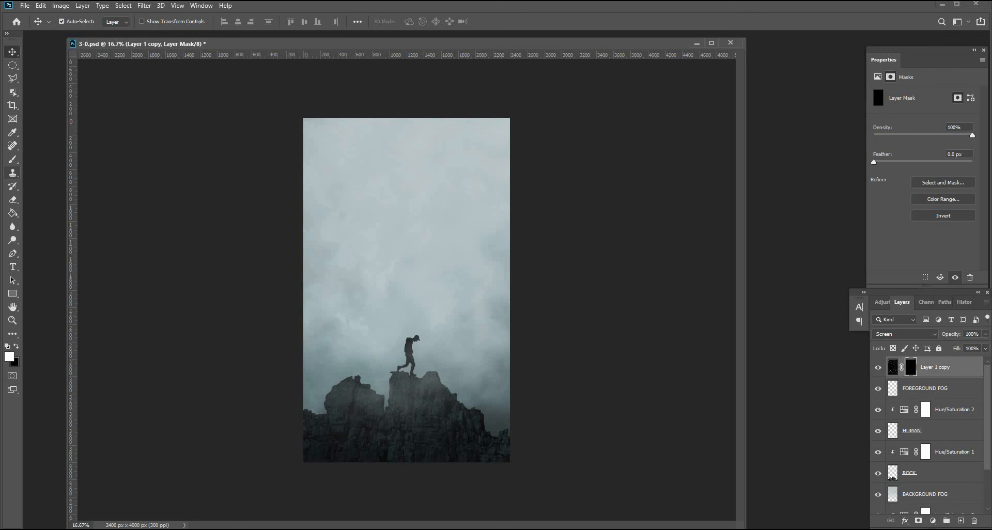
{"action": "left_click", "coordinate": [13, 161]}
{"action": "left_click", "coordinate": [414, 451]}
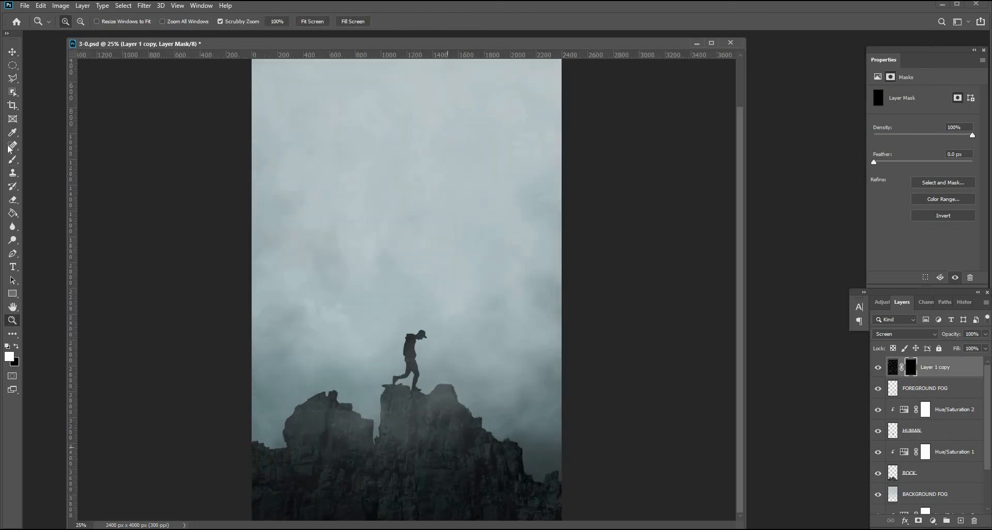
{"action": "right_click", "coordinate": [51, 63]}
{"action": "double_click", "coordinate": [41, 100]}
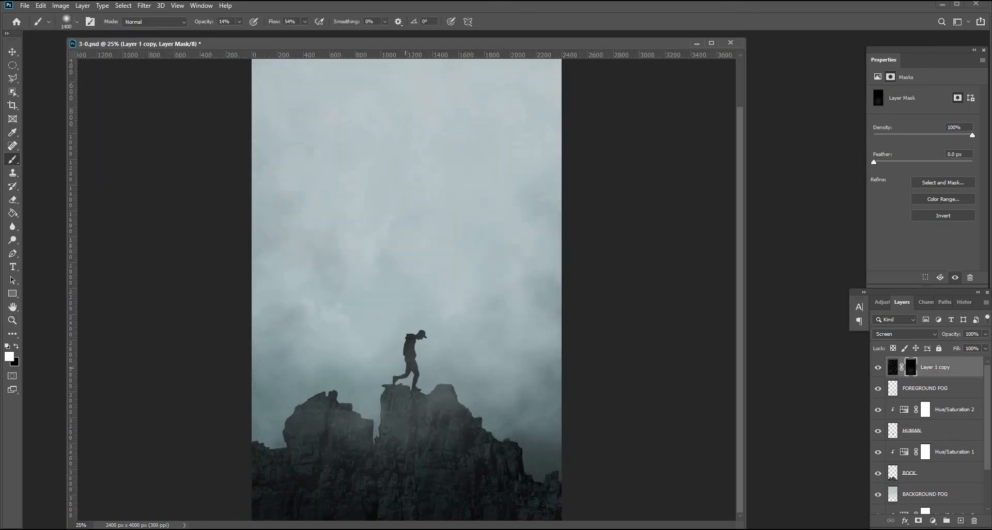
{"action": "left_click", "coordinate": [239, 22]}
{"action": "left_click_drag", "start_coordinate": [239, 36], "coordinate": [288, 37]}
{"action": "left_click", "coordinate": [305, 22]}
{"action": "key", "text": "bracketright"}
{"action": "key", "text": "bracketright"}
{"action": "key", "text": "bracketright"}
{"action": "left_click_drag", "start_coordinate": [408, 369], "coordinate": [345, 401]}
Duplicate the snow layer and delete the layer mask from the lower copy.
{"action": "left_click_drag", "start_coordinate": [953, 367], "coordinate": [961, 522]}
{"action": "left_click", "coordinate": [911, 388]}
{"action": "right_click", "coordinate": [911, 388]}
{"action": "left_click", "coordinate": [915, 413]}
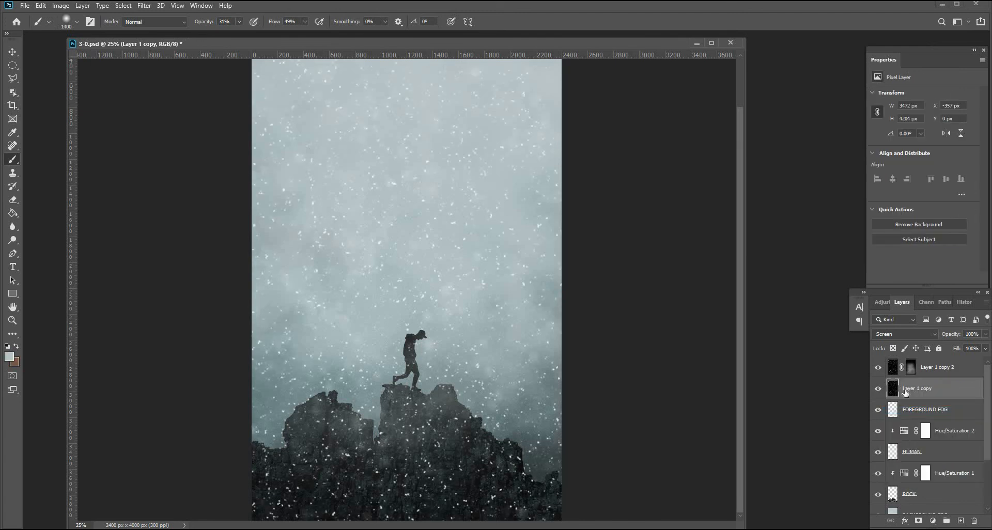
Scale the lower snow copy up to about 203% with Free Transform.
{"action": "key", "text": "ctrl+minus"}
{"action": "key", "text": "ctrl+t"}
{"action": "left_click_drag", "start_coordinate": [570, 300], "coordinate": [846, 325]}
{"action": "left_click_drag", "start_coordinate": [635, 302], "coordinate": [415, 258]}
{"action": "left_click_drag", "start_coordinate": [734, 275], "coordinate": [786, 281]}
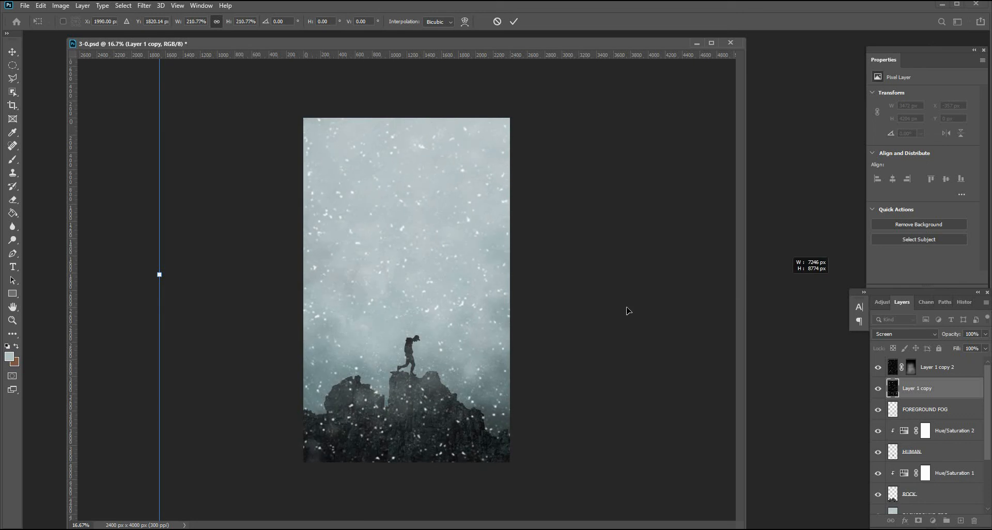
{"action": "left_click_drag", "start_coordinate": [627, 311], "coordinate": [618, 309]}
{"action": "left_click_drag", "start_coordinate": [158, 278], "coordinate": [147, 271]}
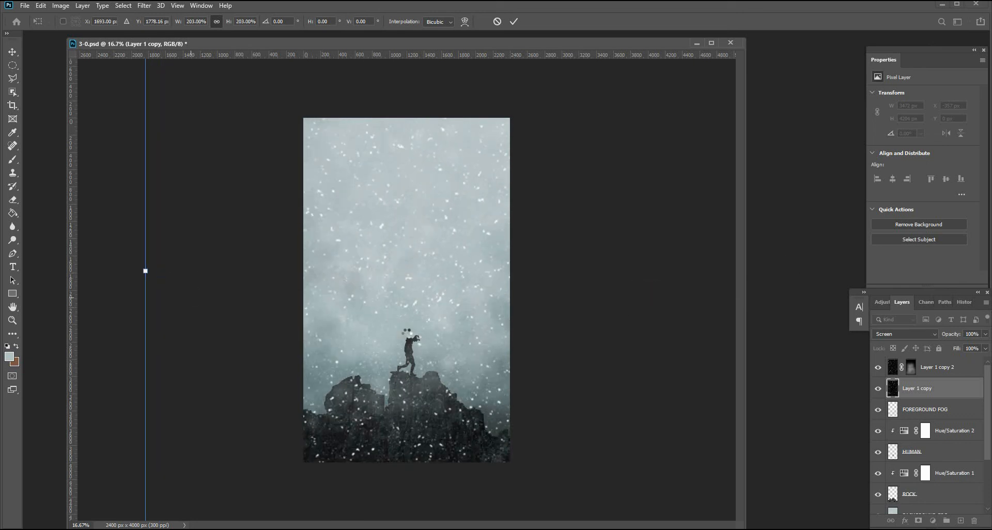
{"action": "key", "text": "Return"}
Apply a Gaussian Blur with a 9.8 pixel radius to the enlarged snow layer.
{"action": "left_click", "coordinate": [144, 5]}
{"action": "mouse_move", "coordinate": [155, 122]}
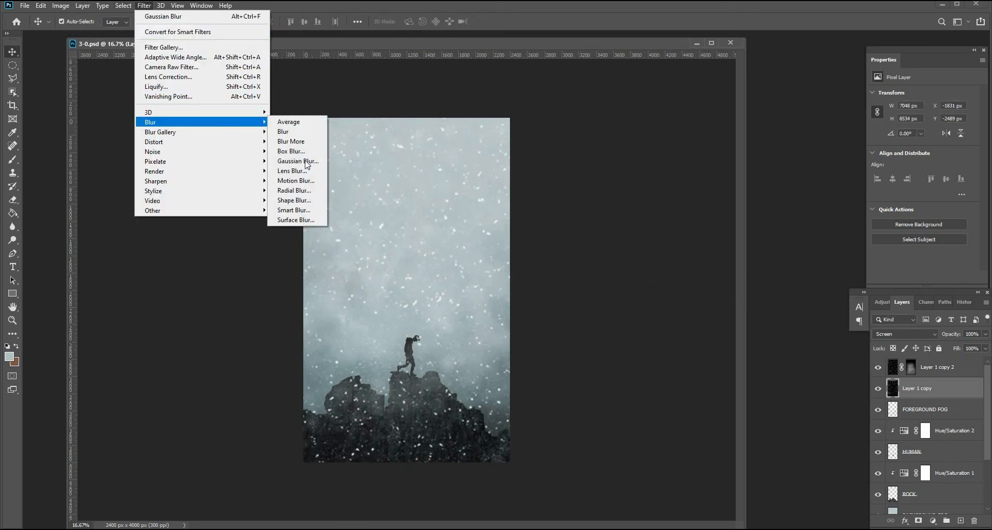
{"action": "left_click", "coordinate": [292, 162]}
{"action": "mouse_move", "coordinate": [639, 291]}
{"action": "left_mouse_down"}
{"action": "mouse_move", "coordinate": [656, 290]}
{"action": "mouse_move", "coordinate": [648, 288]}
{"action": "left_mouse_up"}
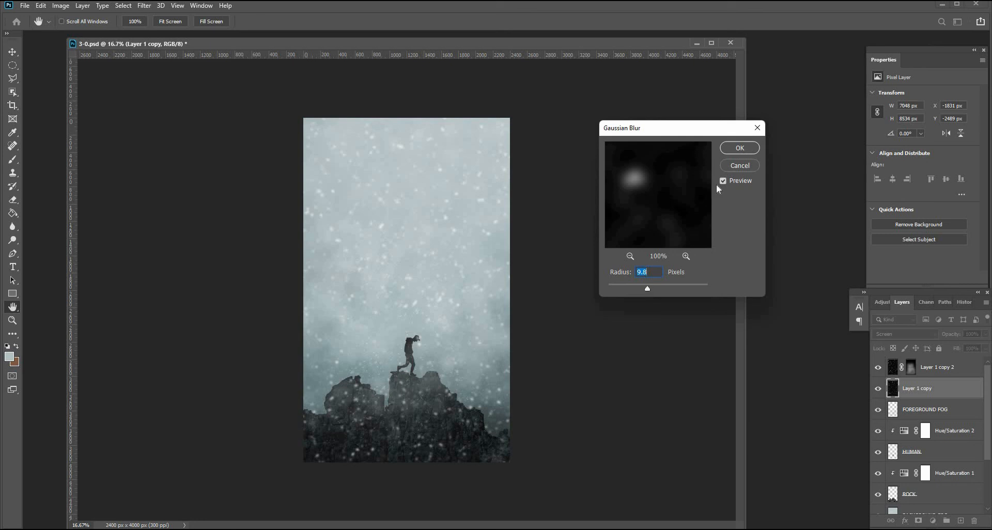
{"action": "key", "text": "Return"}
Scale the blurred snow layer down to about 82% with Free Transform.
{"action": "key", "text": "ctrl+t"}
{"action": "left_click_drag", "start_coordinate": [146, 271], "coordinate": [262, 289]}
{"action": "key", "text": "Return"}
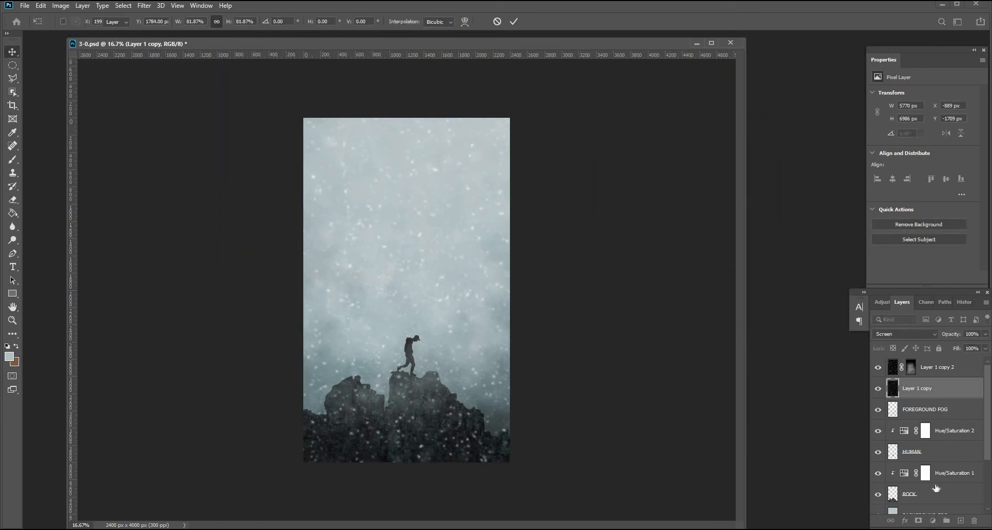
Add a layer mask to the blurred snow layer and mask parts of it out with a smaller black brush.
{"action": "left_click", "coordinate": [919, 521], "text": "alt"}
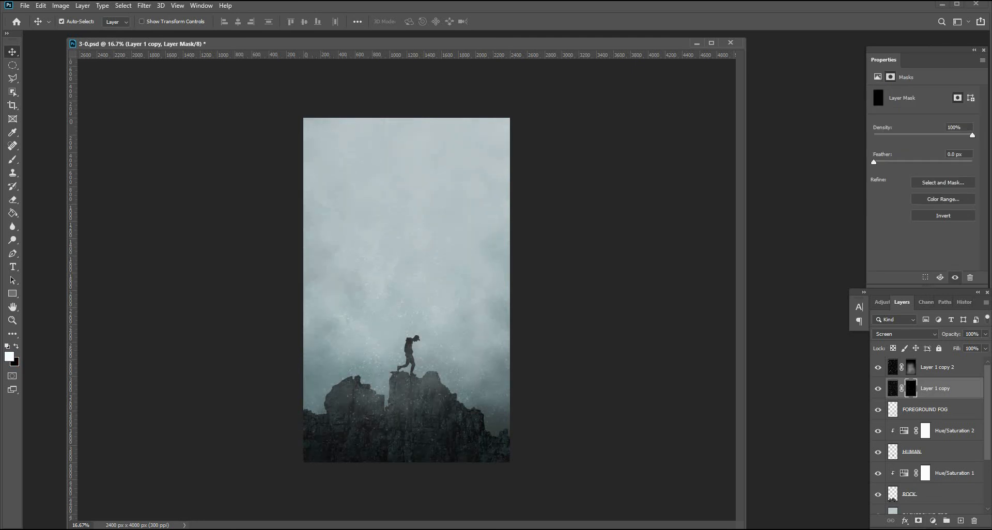
{"action": "key", "text": "b"}
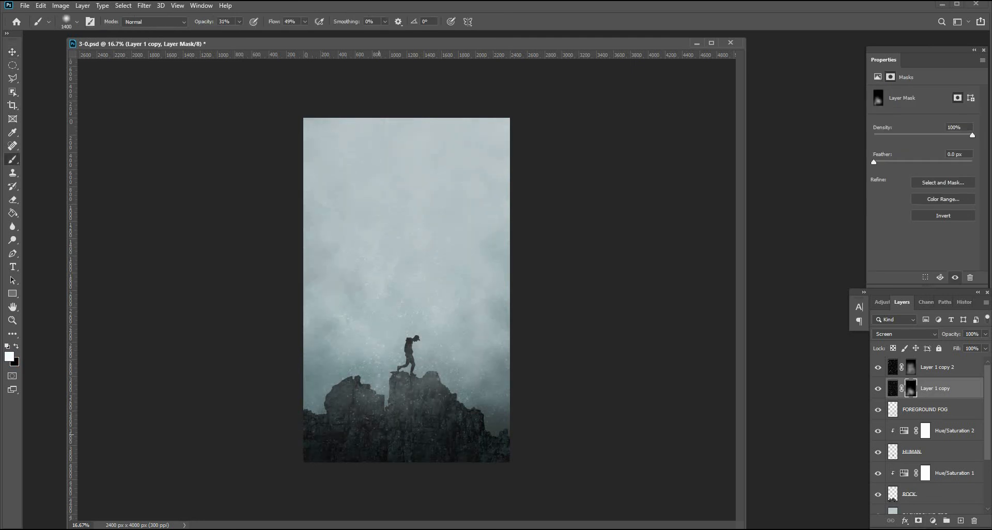
{"action": "key", "text": "x"}
{"action": "key", "text": "bracketleft"}
{"action": "key", "text": "bracketleft"}
{"action": "key", "text": "bracketleft"}
{"action": "key", "text": "bracketleft"}
{"action": "key", "text": "bracketleft"}
{"action": "key", "text": "bracketleft"}
{"action": "key", "text": "bracketleft"}
Rename the top snow layer SNOW1 and the blurred snow layer SNOW2.
{"action": "left_click", "coordinate": [954, 371]}
{"action": "double_click", "coordinate": [931, 373]}
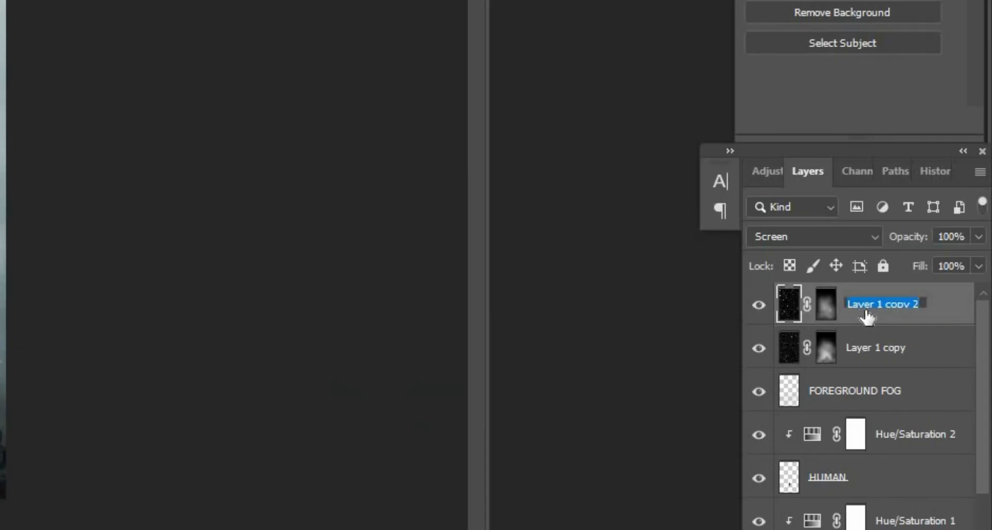
{"action": "type", "text": "SNOW1"}
{"action": "double_click", "coordinate": [883, 347]}
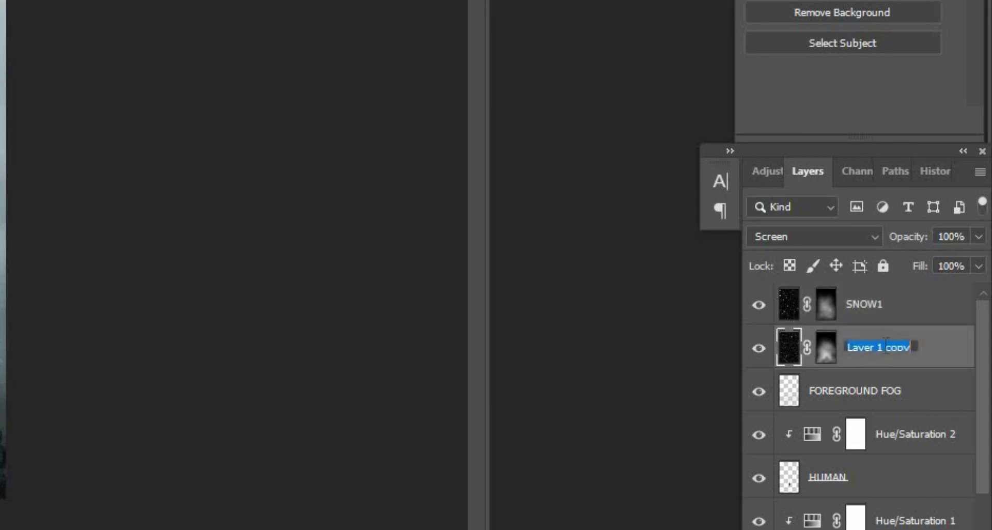
{"action": "type", "text": "SNOW2"}
Move the SNOW1 layer below SNOW2 in the layer stack.
{"action": "left_click", "coordinate": [909, 394]}
{"action": "left_click", "coordinate": [895, 363]}
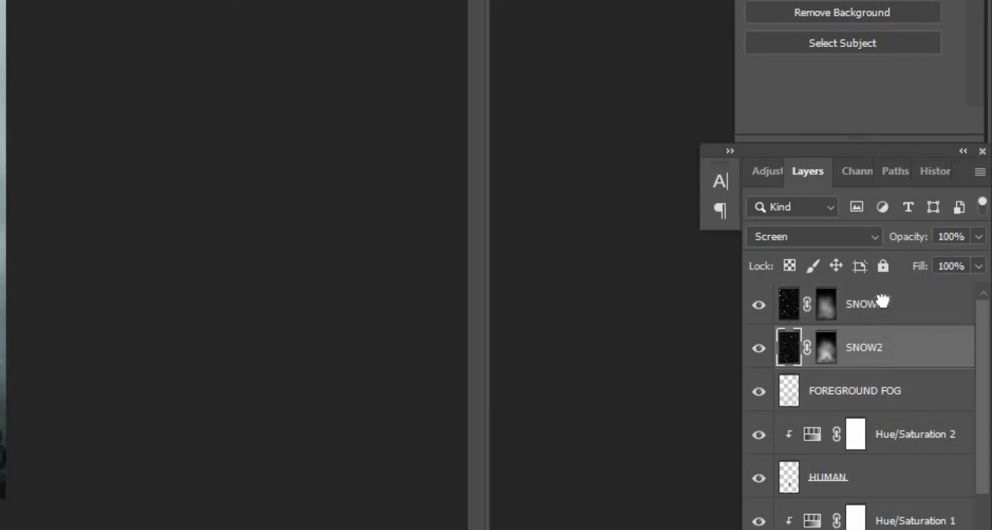
{"action": "left_click_drag", "start_coordinate": [883, 302], "coordinate": [827, 295]}
Stamp all visible layers into a new layer and convert it to a smart object.
{"action": "key", "text": "ctrl+shift+alt+e"}
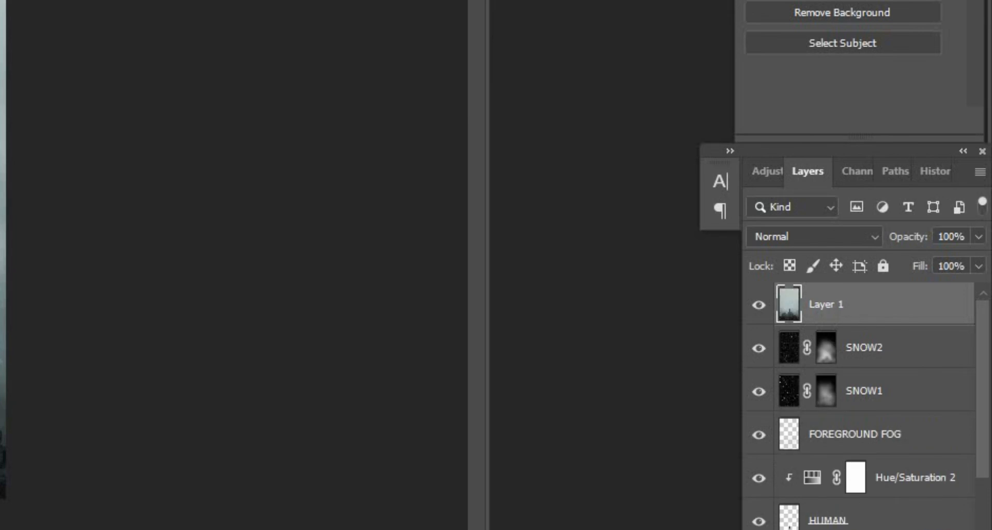
{"action": "right_click", "coordinate": [857, 308]}
{"action": "left_click", "coordinate": [654, 36]}
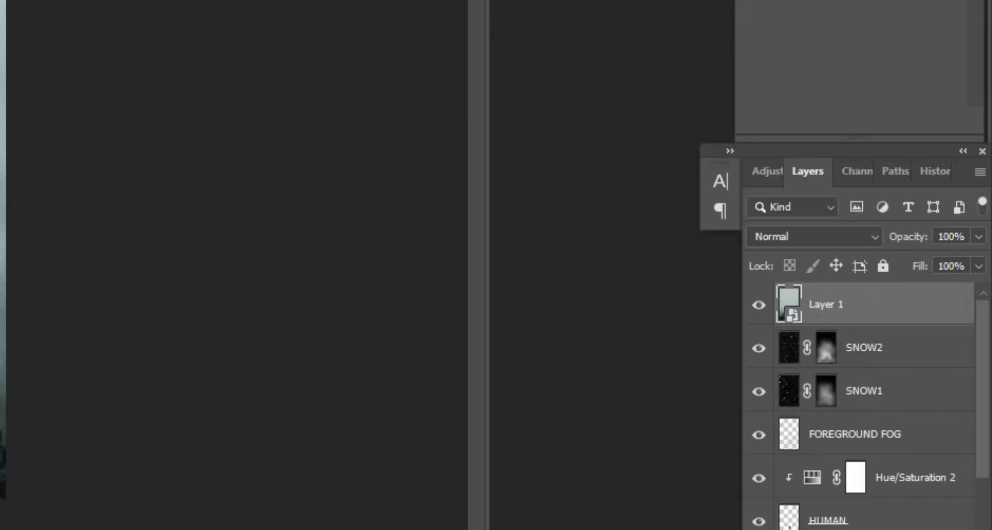
Open the Camera Raw Filter on the stamped layer and set Highlights to +6 and Clarity to +5.
{"action": "key", "text": "ctrl+shift+a"}
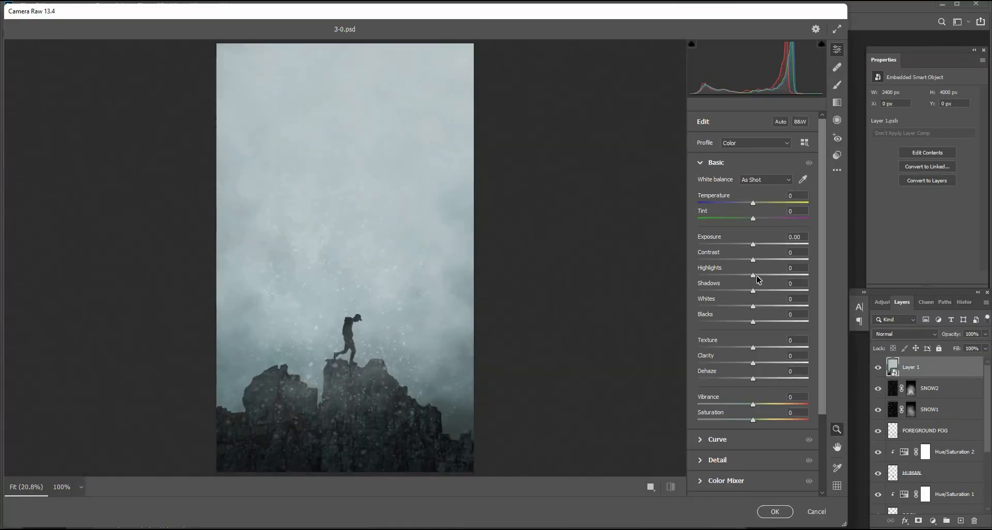
{"action": "mouse_move", "coordinate": [757, 280]}
{"action": "left_mouse_down"}
{"action": "mouse_move", "coordinate": [786, 282]}
{"action": "mouse_move", "coordinate": [758, 280]}
{"action": "left_mouse_up"}
{"action": "left_click_drag", "start_coordinate": [761, 366], "coordinate": [756, 363]}
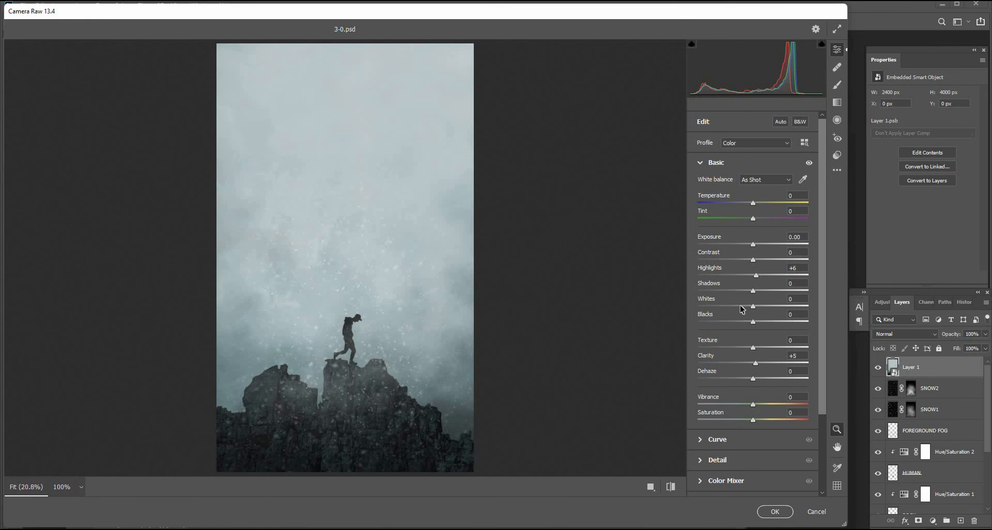
Add a -20 vignette and a grain amount of 23 in Effects, then apply the Camera Raw Filter.
{"action": "scroll", "coordinate": [696, 155], "scroll_direction": "down", "scroll_amount": 1}
{"action": "left_click", "coordinate": [706, 140]}
{"action": "left_click", "coordinate": [735, 309]}
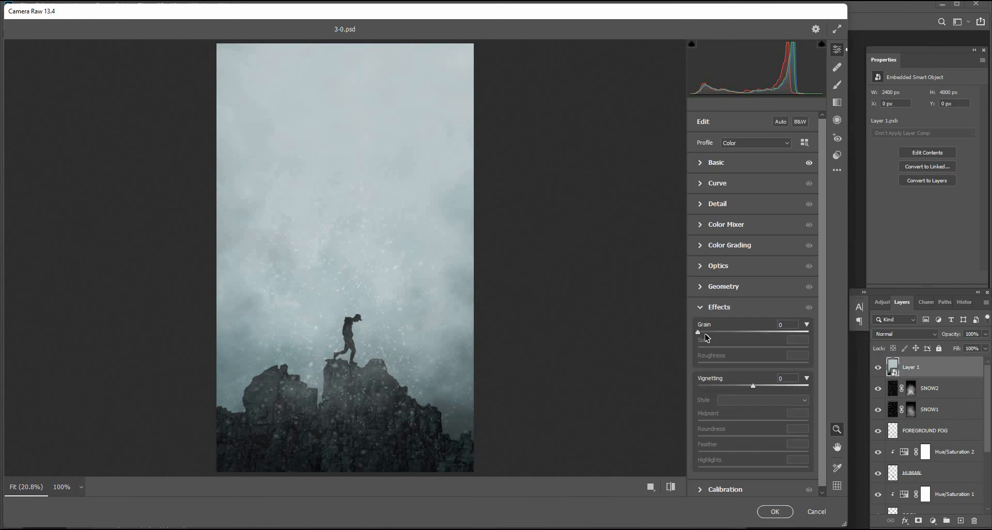
{"action": "left_click_drag", "start_coordinate": [754, 389], "coordinate": [744, 387]}
{"action": "left_click_drag", "start_coordinate": [701, 335], "coordinate": [713, 335]}
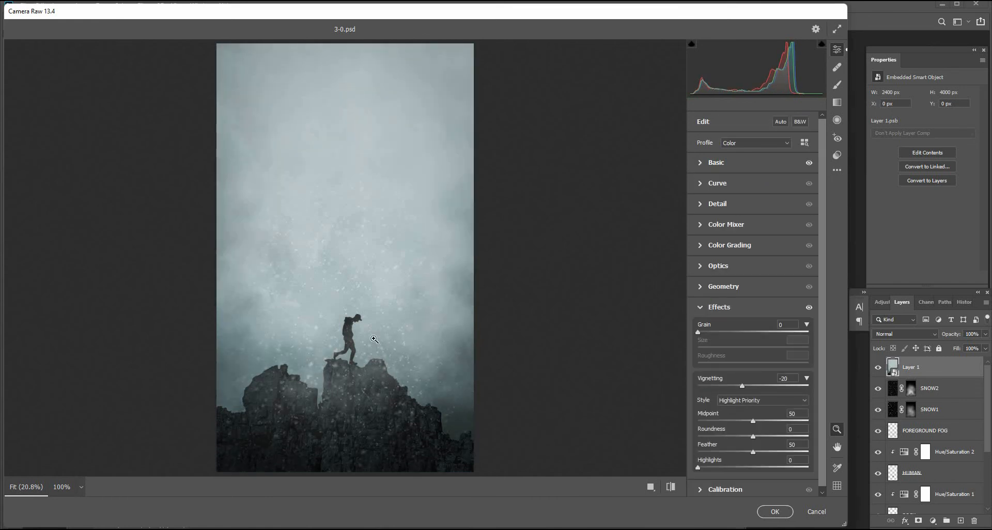
{"action": "key", "text": "ctrl+alt+0"}
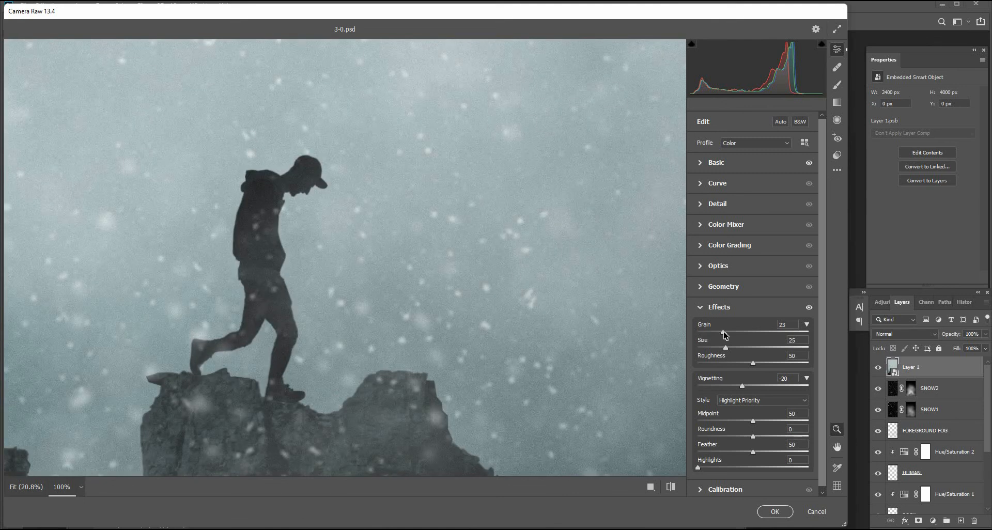
{"action": "key", "text": "ctrl+0"}
{"action": "left_click", "coordinate": [773, 512]}
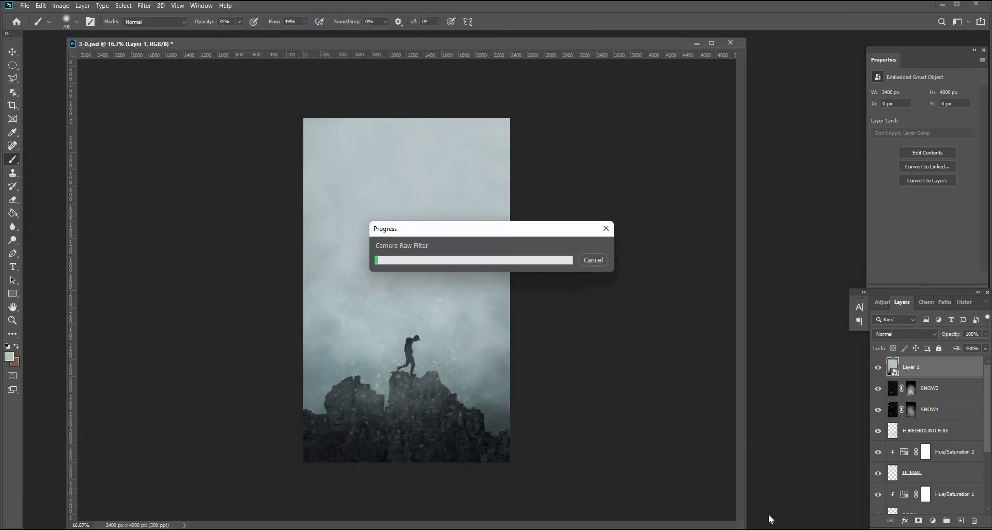